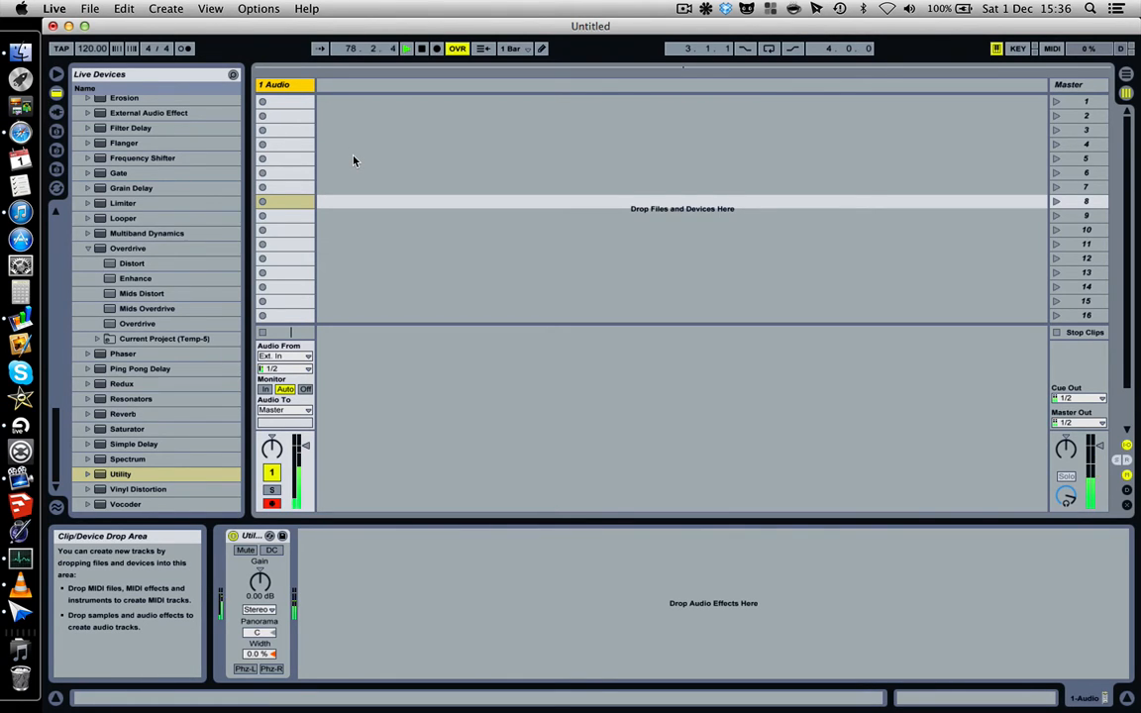
Load the FM8 VST instrument onto a new track and arm the audio track for recording alongside it.
{"action": "left_click", "coordinate": [56, 112]}
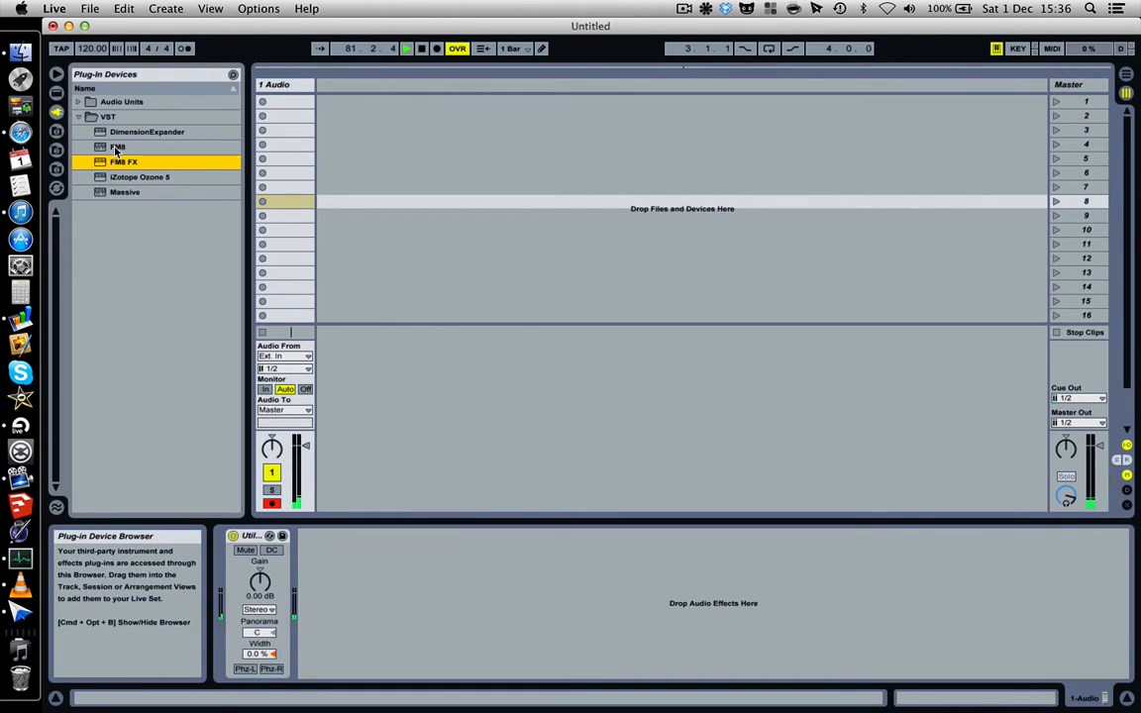
{"action": "left_click", "coordinate": [105, 150]}
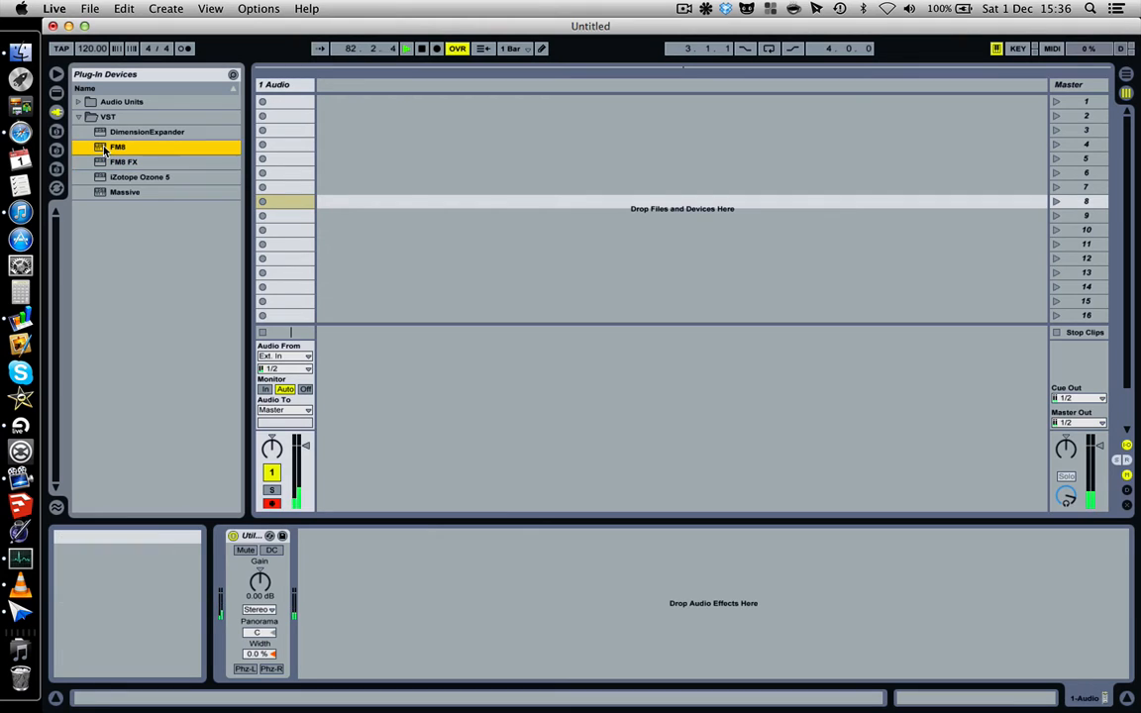
{"action": "left_click_drag", "start_coordinate": [105, 150], "coordinate": [379, 148]}
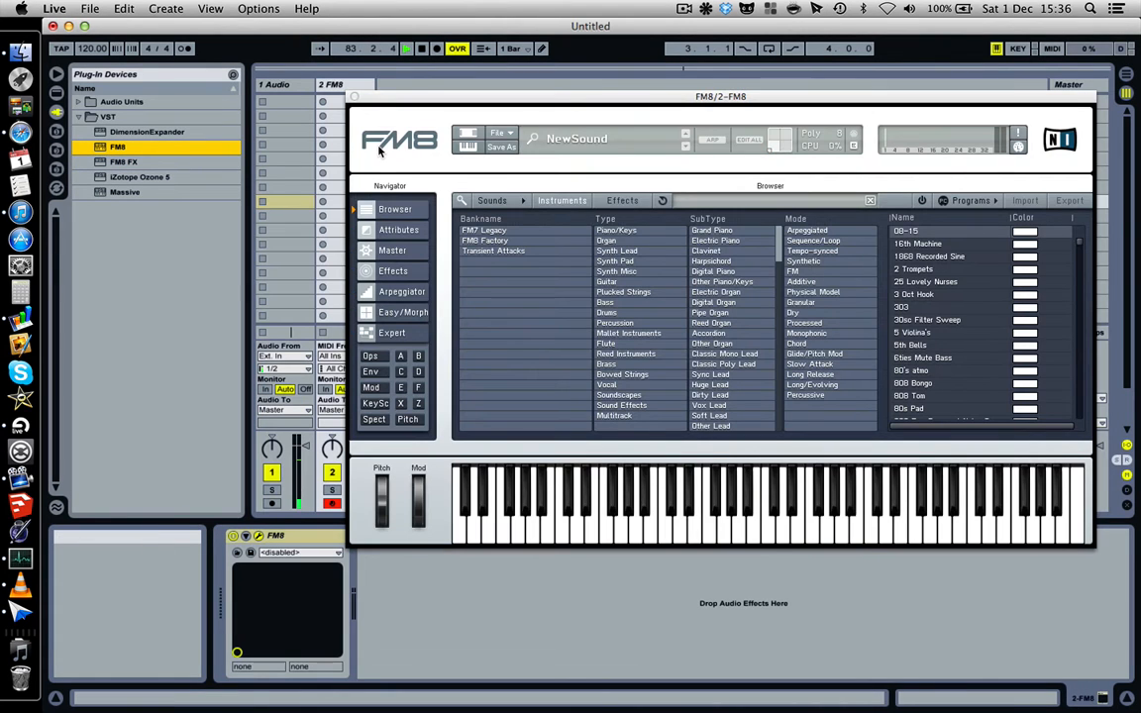
{"action": "left_click", "coordinate": [272, 504]}
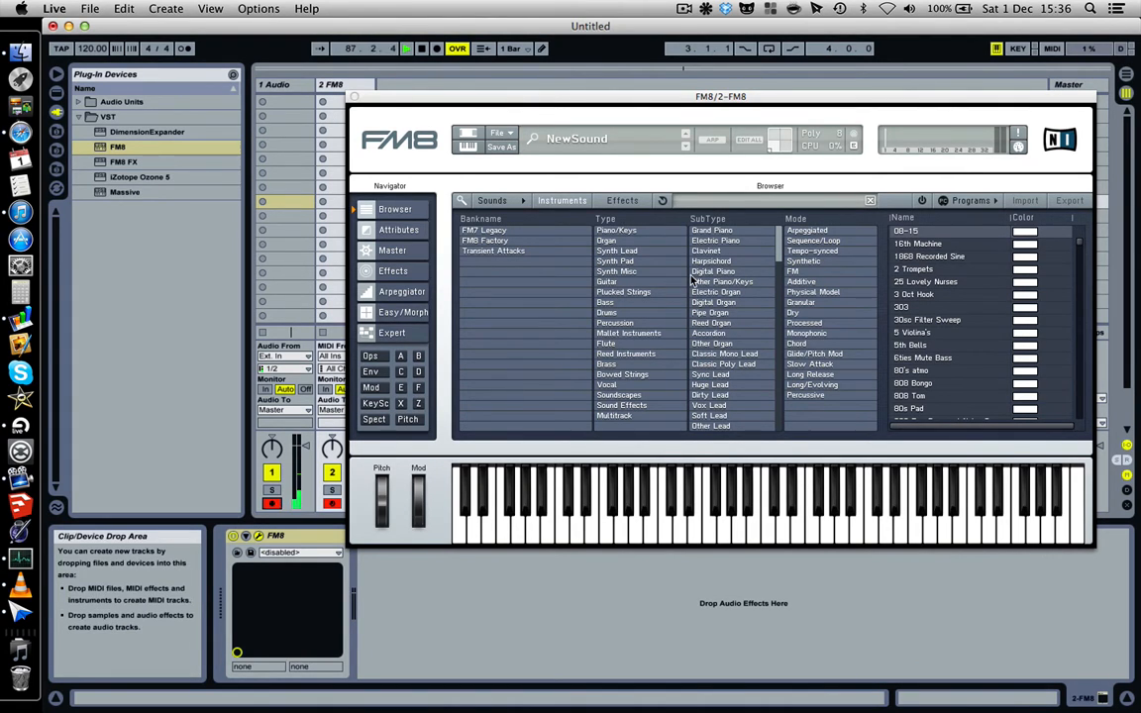
Start a new FM8 sound and enable mono voicing and portamento in its master settings.
{"action": "left_click", "coordinate": [503, 134]}
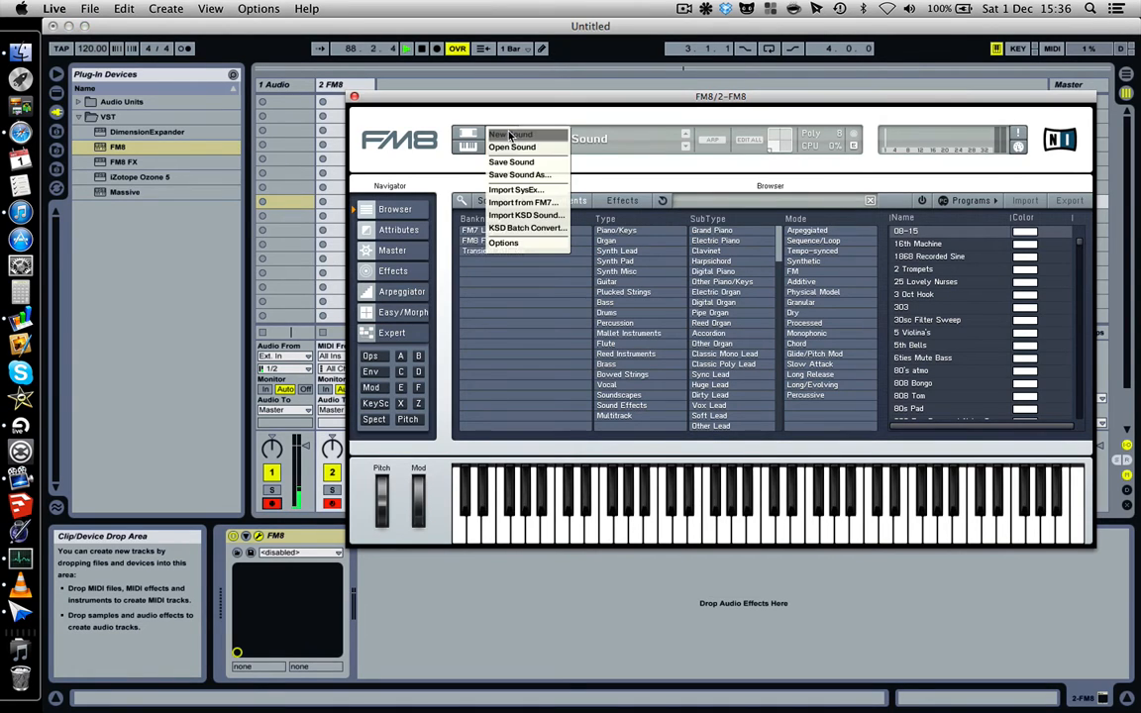
{"action": "left_click", "coordinate": [509, 138]}
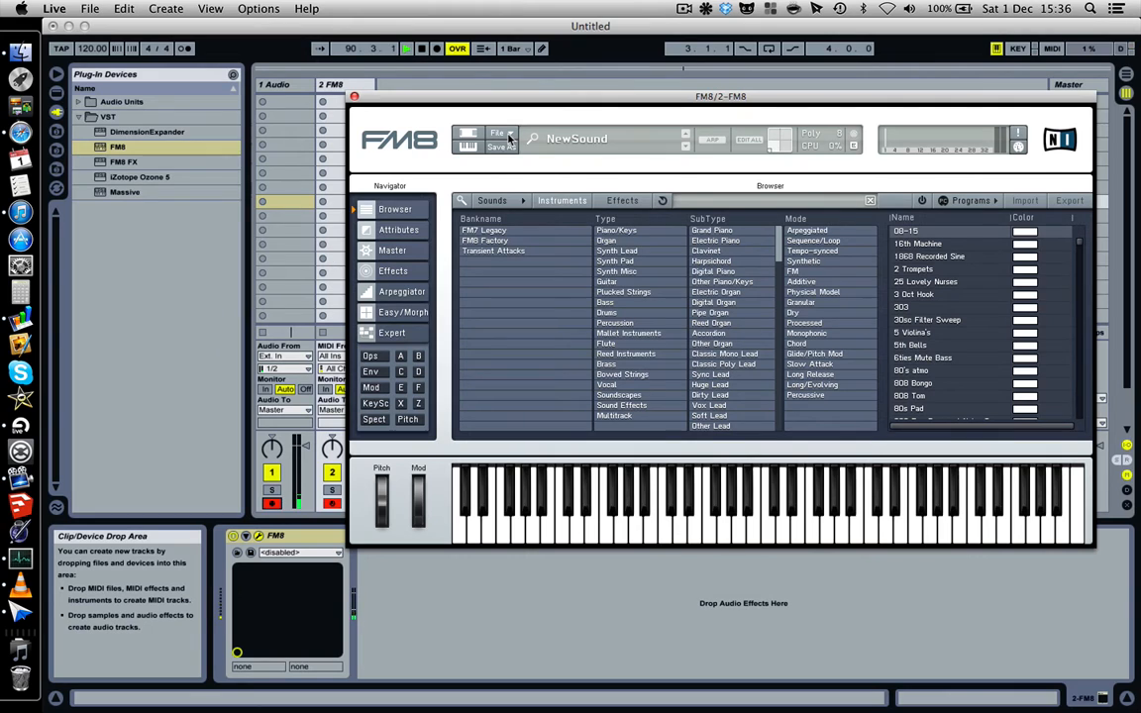
{"action": "left_click", "coordinate": [396, 253]}
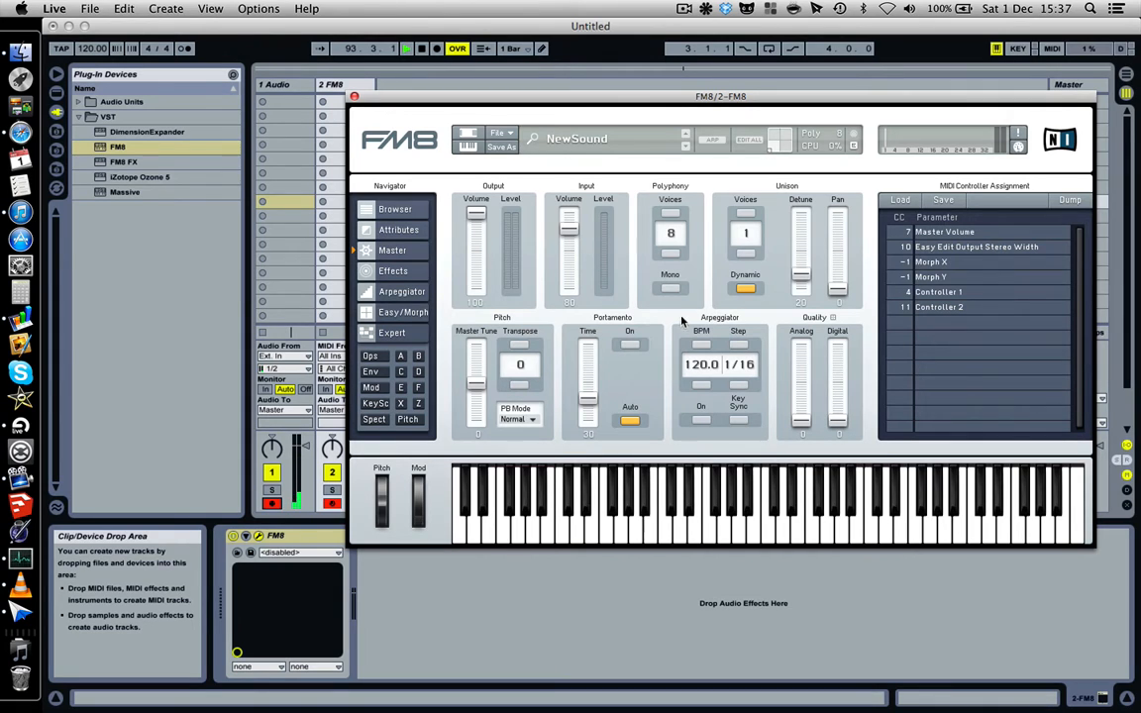
{"action": "left_click", "coordinate": [671, 290]}
{"action": "left_click", "coordinate": [630, 347]}
In the expert operator settings, give operator F a Sawtooth waveform and a ratio of 0.5000.
{"action": "left_click", "coordinate": [372, 358]}
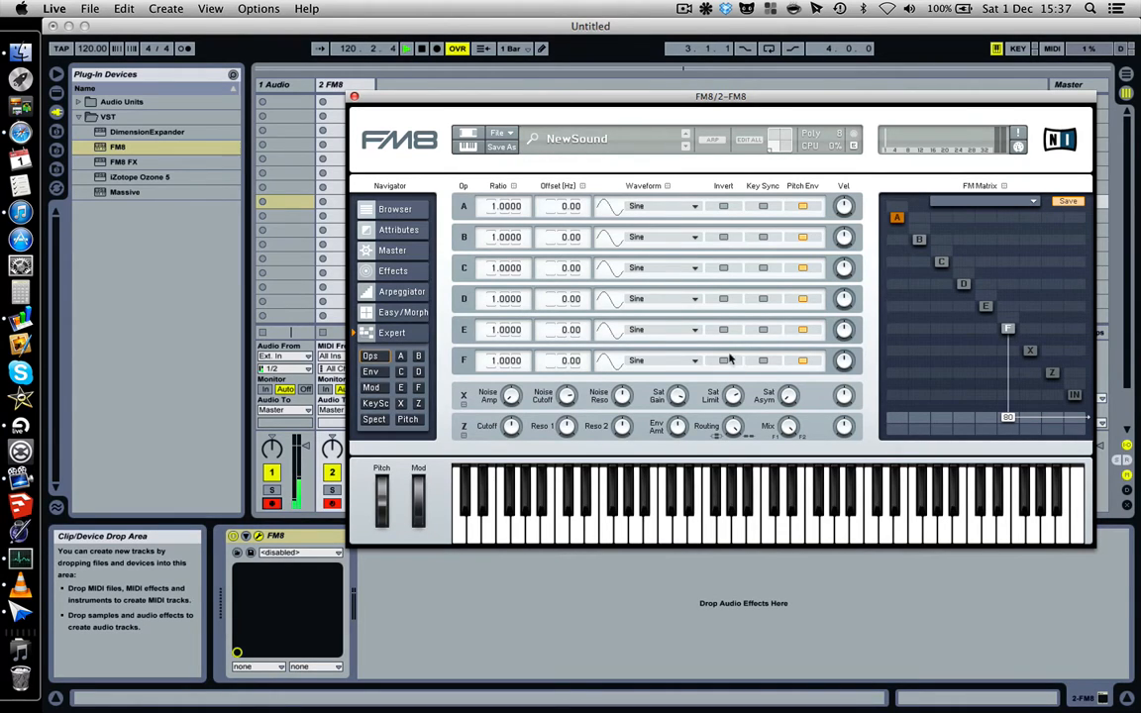
{"action": "left_click", "coordinate": [659, 329]}
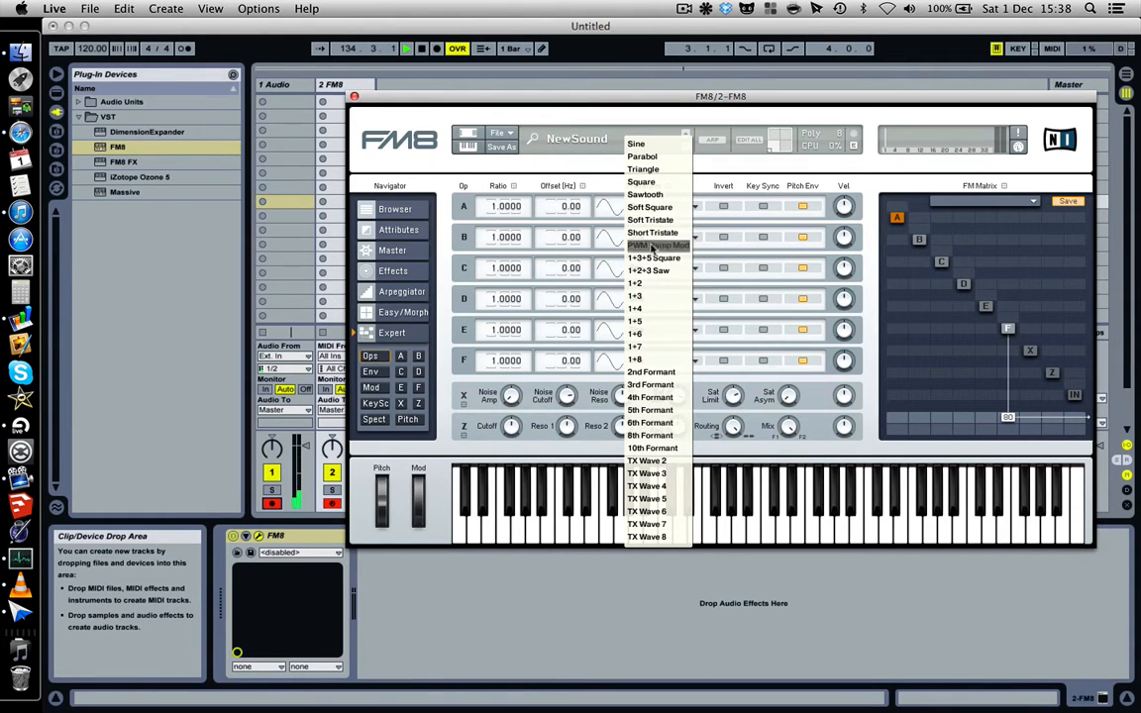
{"action": "left_click", "coordinate": [664, 193]}
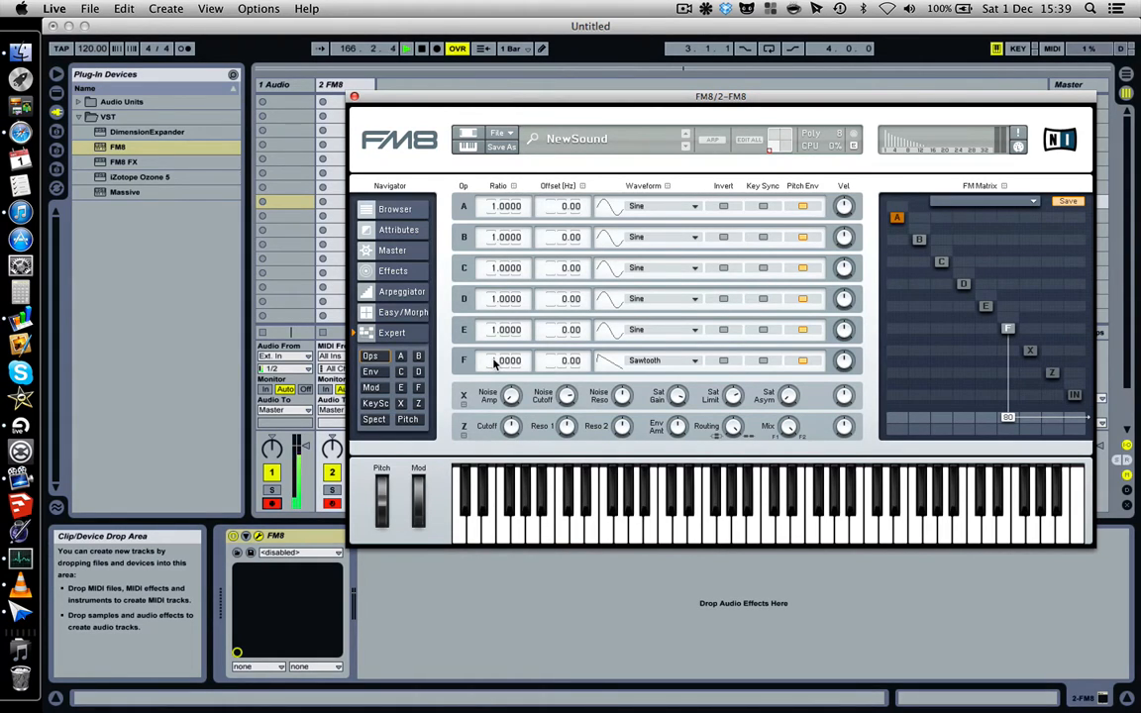
{"action": "left_click_drag", "start_coordinate": [494, 361], "coordinate": [501, 395]}
Route operator E to the output at level 100 and set its waveform to 2nd Formant.
{"action": "left_click_drag", "start_coordinate": [986, 417], "coordinate": [986, 391]}
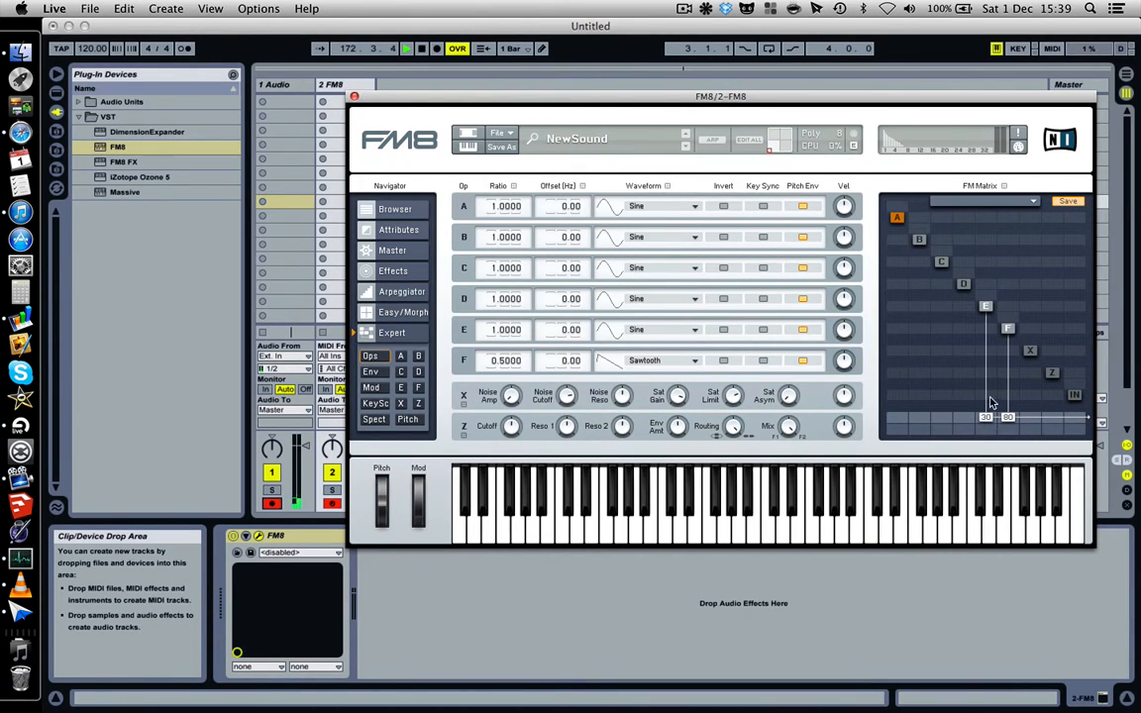
{"action": "left_click", "coordinate": [646, 330]}
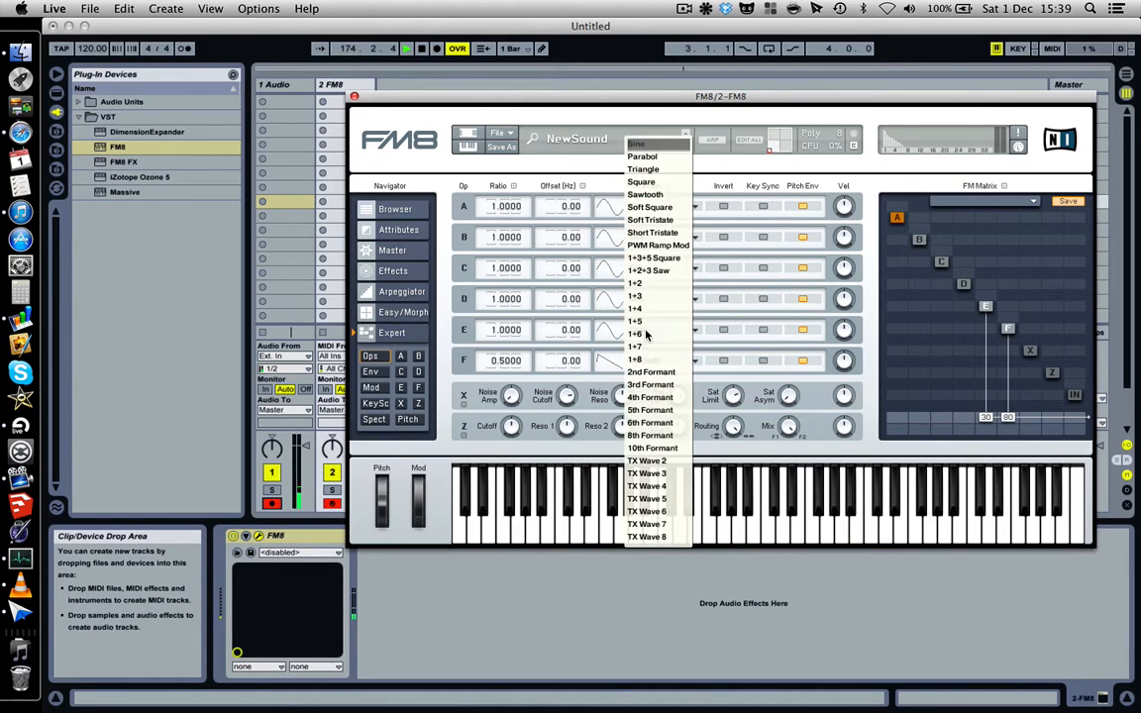
{"action": "left_click", "coordinate": [649, 375]}
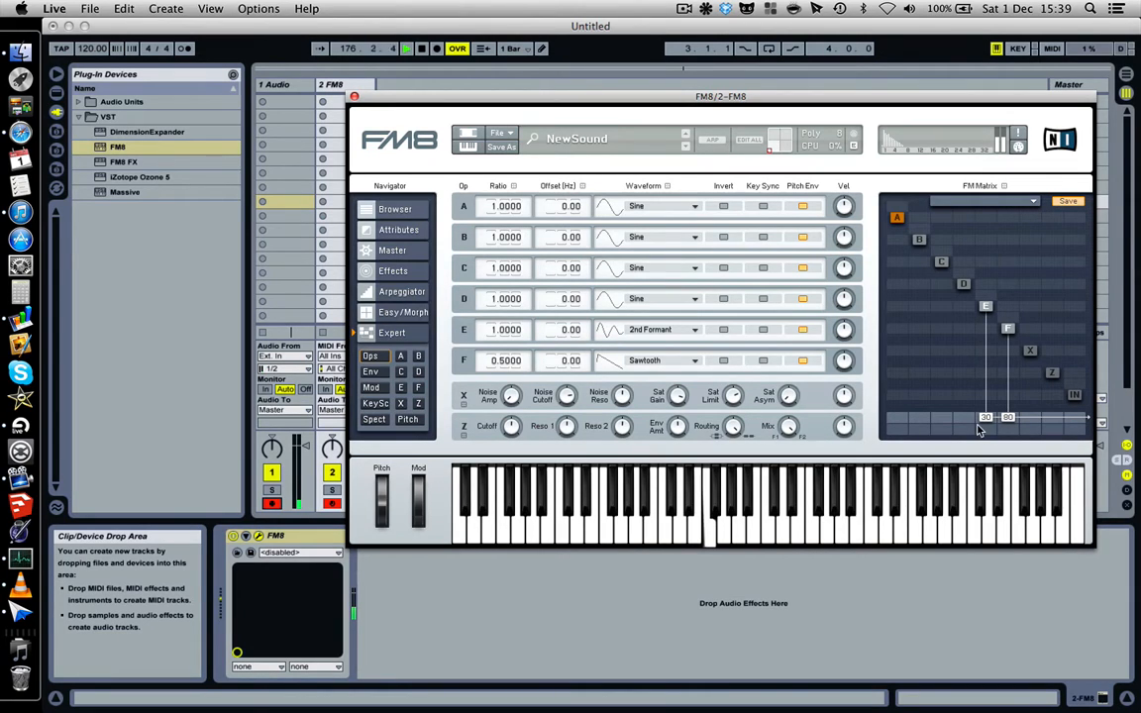
{"action": "left_click_drag", "start_coordinate": [979, 430], "coordinate": [983, 361]}
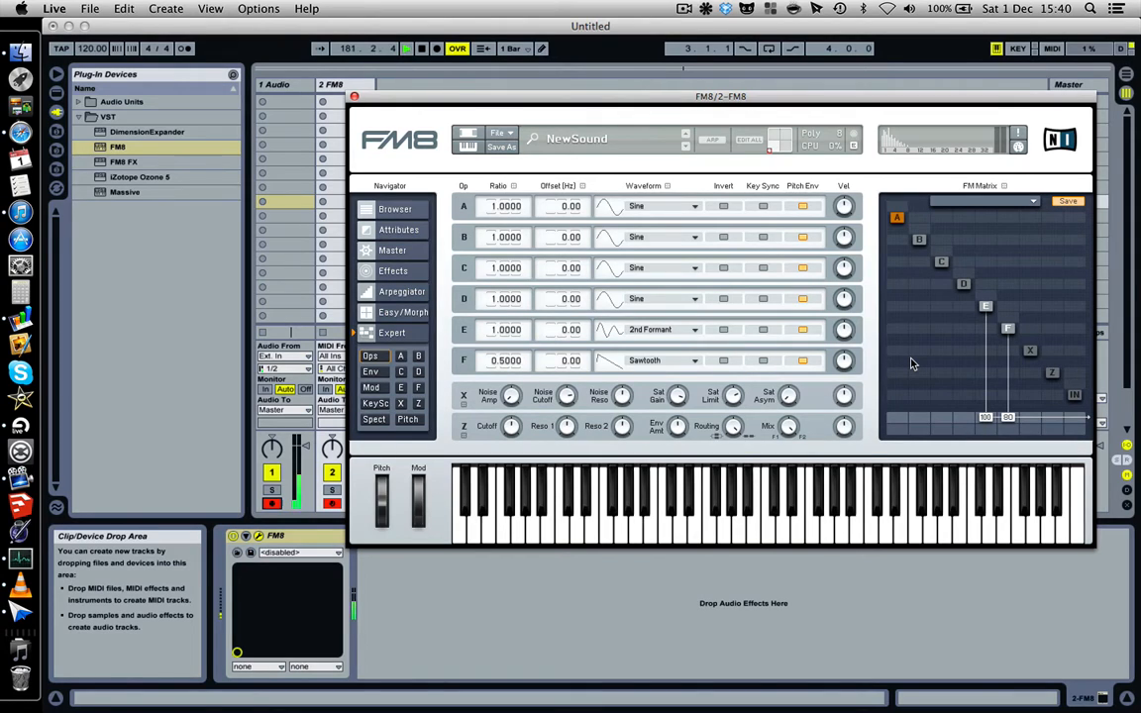
Enable Key Sync for all operators A through F.
{"action": "left_click", "coordinate": [763, 362]}
{"action": "left_click", "coordinate": [760, 330]}
{"action": "left_click", "coordinate": [763, 270]}
{"action": "left_click", "coordinate": [762, 236]}
{"action": "left_click", "coordinate": [763, 205]}
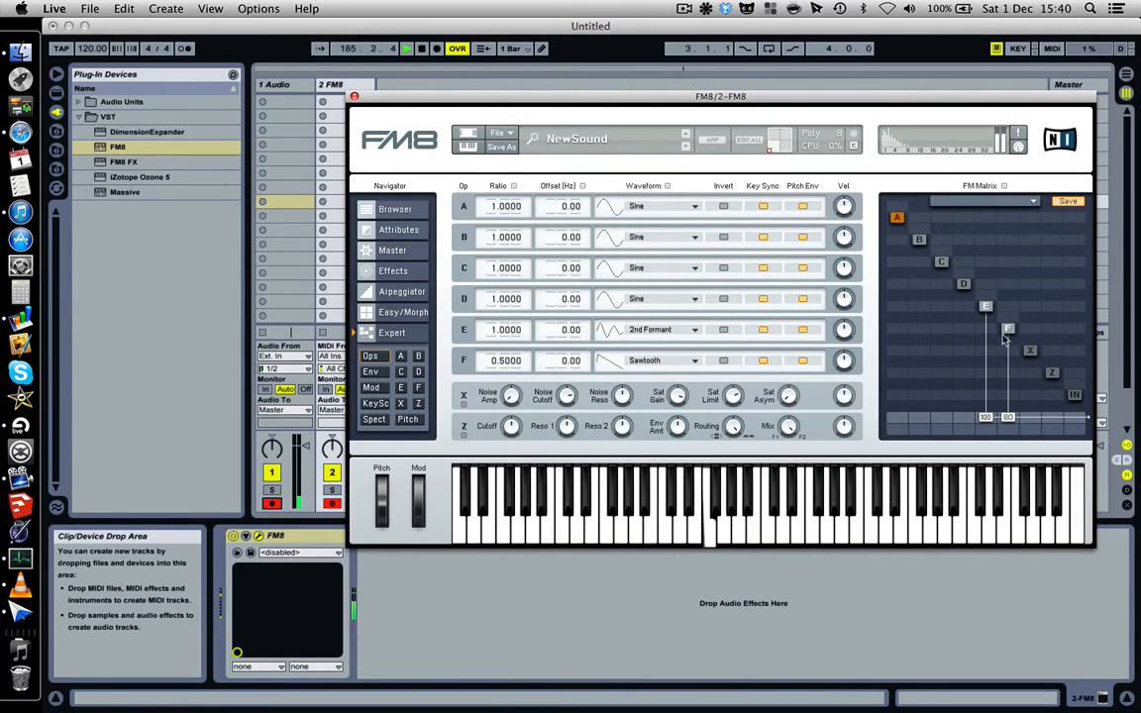
Modulate operator F with operator E at 22 and raise operator F's output level to 100.
{"action": "mouse_move", "coordinate": [988, 334]}
{"action": "left_mouse_down"}
{"action": "mouse_move", "coordinate": [983, 282]}
{"action": "mouse_move", "coordinate": [986, 334]}
{"action": "left_mouse_up"}
{"action": "left_click_drag", "start_coordinate": [1008, 420], "coordinate": [1008, 378]}
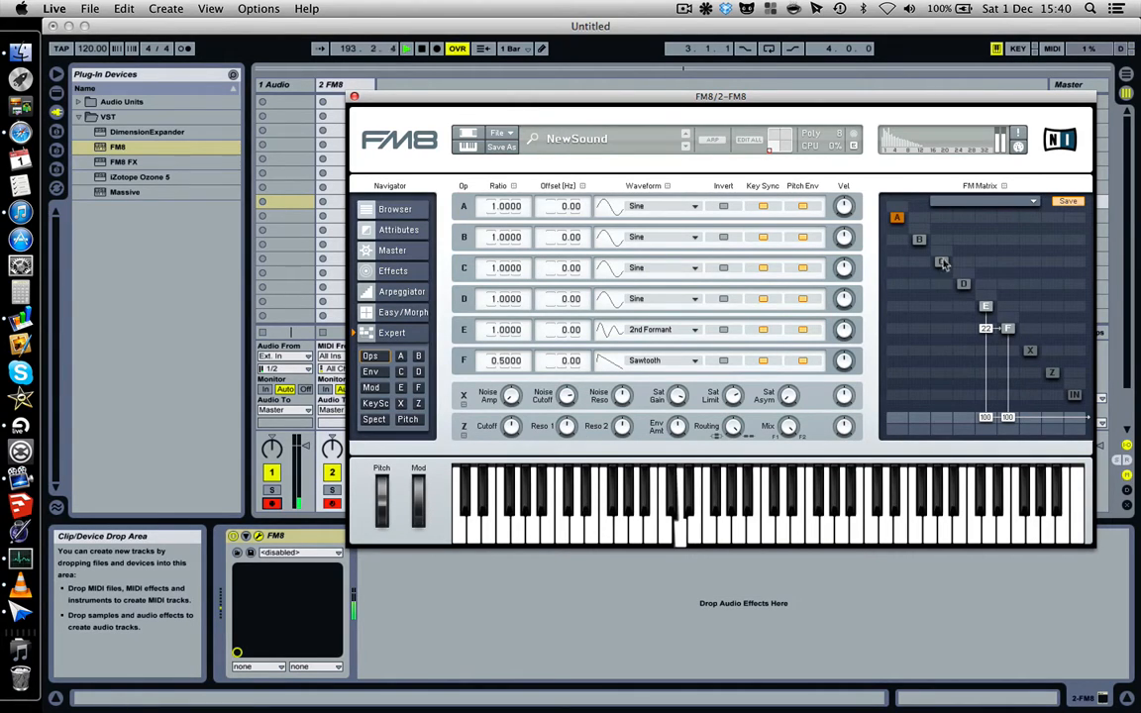
Route operator C to the output at level 99, with the TX Wave 4 waveform and a ratio of 3.9000.
{"action": "left_click_drag", "start_coordinate": [942, 265], "coordinate": [944, 374]}
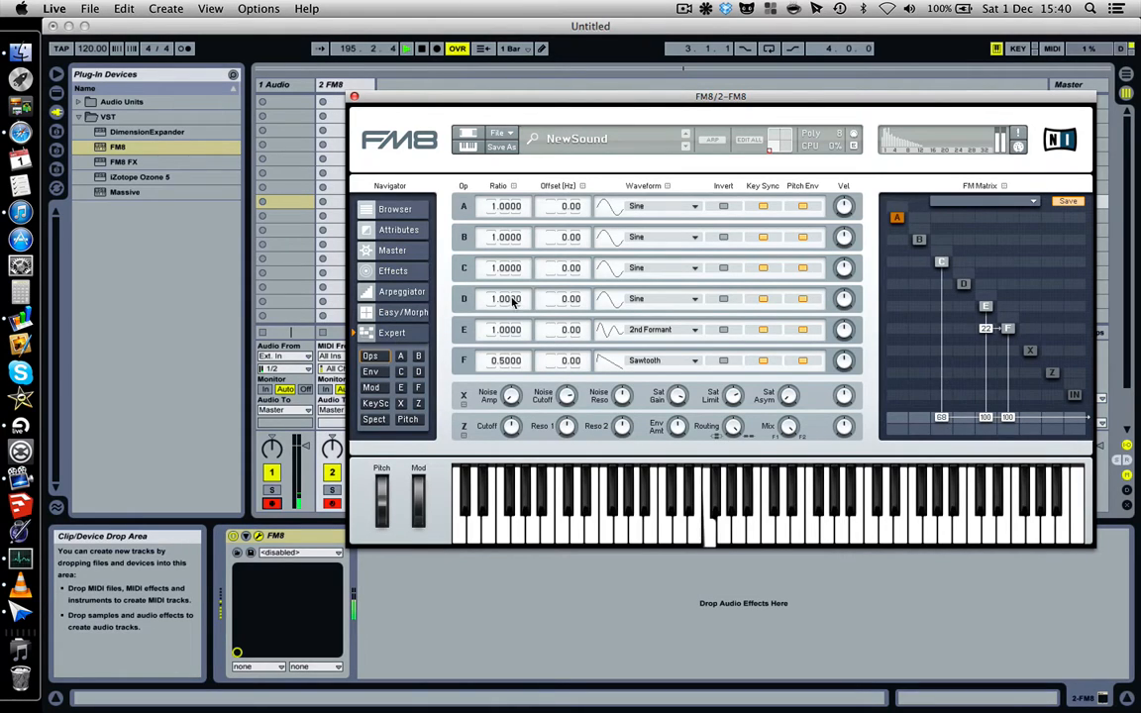
{"action": "left_click", "coordinate": [652, 268]}
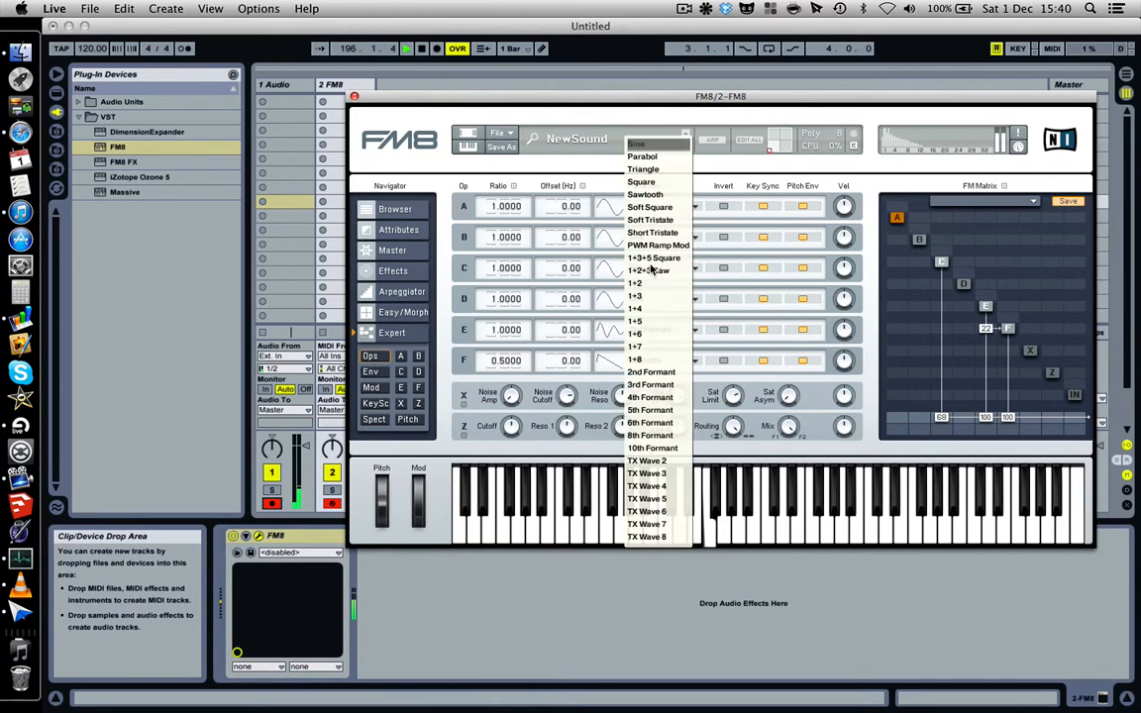
{"action": "left_click", "coordinate": [650, 422]}
{"action": "left_click_drag", "start_coordinate": [493, 233], "coordinate": [499, 258]}
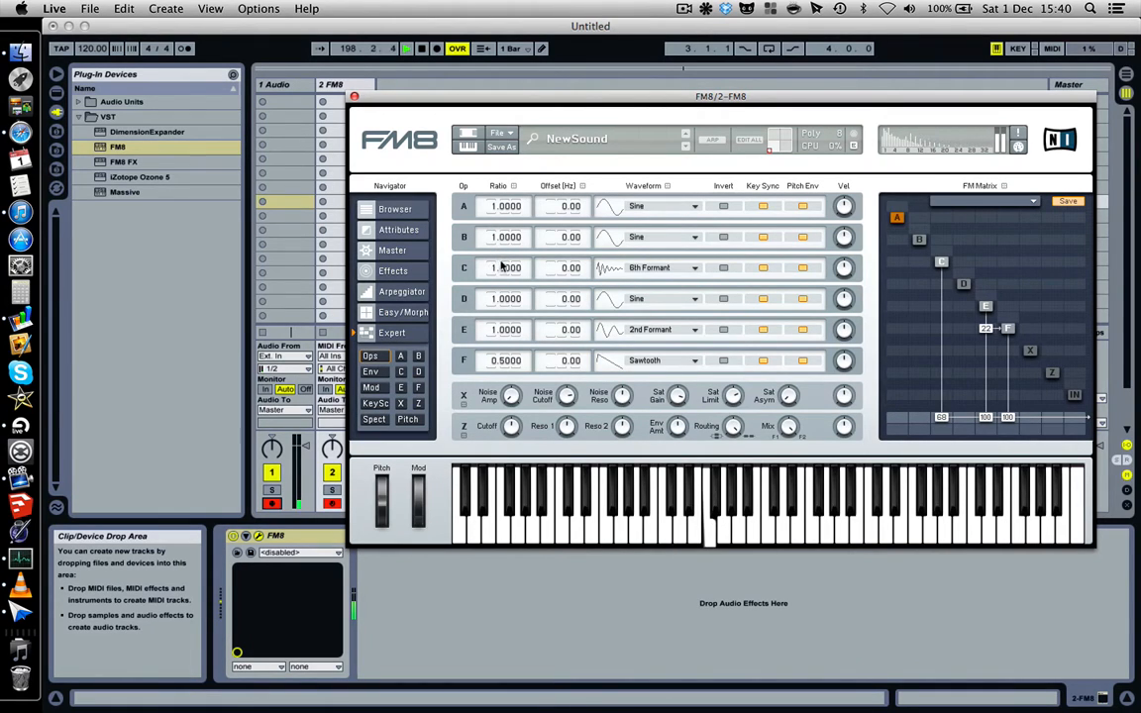
{"action": "left_click", "coordinate": [654, 268]}
{"action": "left_click", "coordinate": [654, 490]}
{"action": "mouse_move", "coordinate": [493, 273]}
{"action": "left_mouse_down"}
{"action": "mouse_move", "coordinate": [497, 252]}
{"action": "mouse_move", "coordinate": [495, 273]}
{"action": "left_mouse_up"}
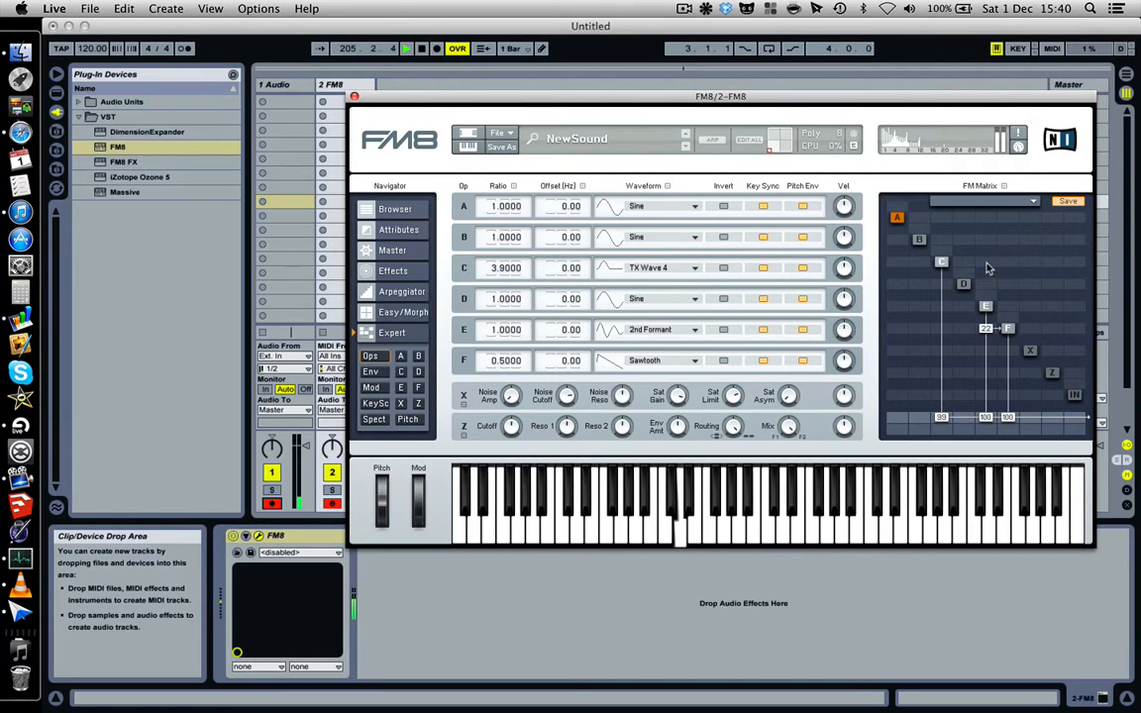
Modulate operator C with operator E at 31 and add self-feedback of 8 to operators F and C.
{"action": "mouse_move", "coordinate": [986, 267]}
{"action": "left_mouse_down"}
{"action": "mouse_move", "coordinate": [987, 234]}
{"action": "mouse_move", "coordinate": [987, 244]}
{"action": "left_mouse_up"}
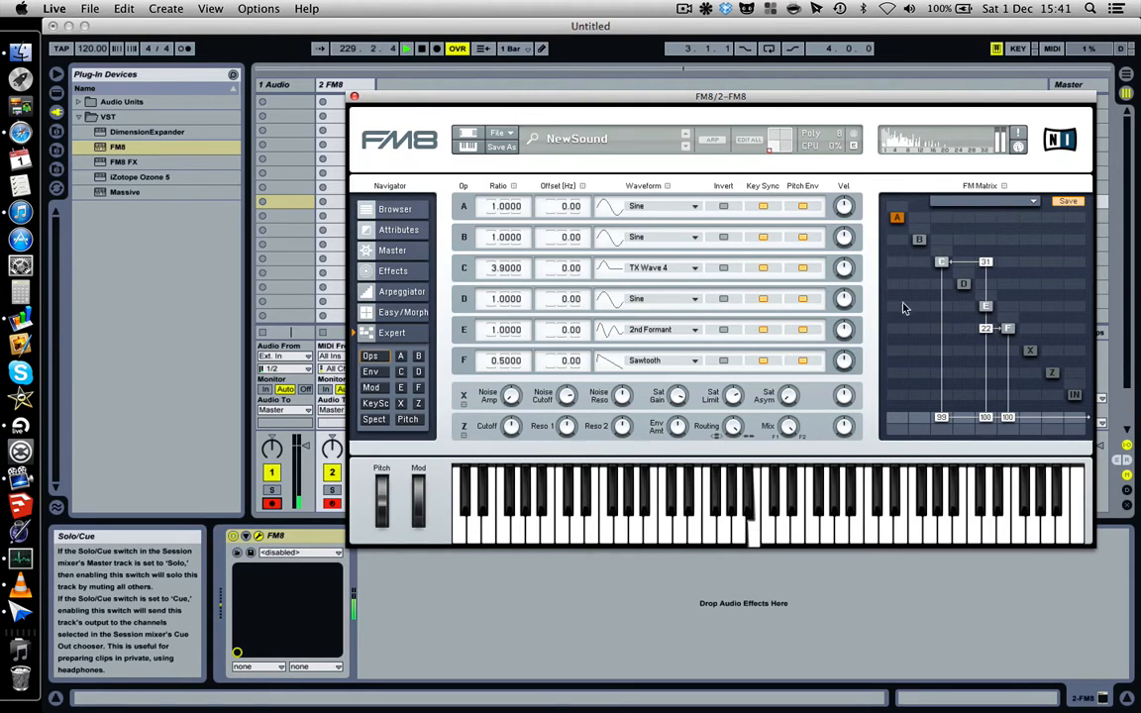
{"action": "left_click_drag", "start_coordinate": [443, 101], "coordinate": [367, 109]}
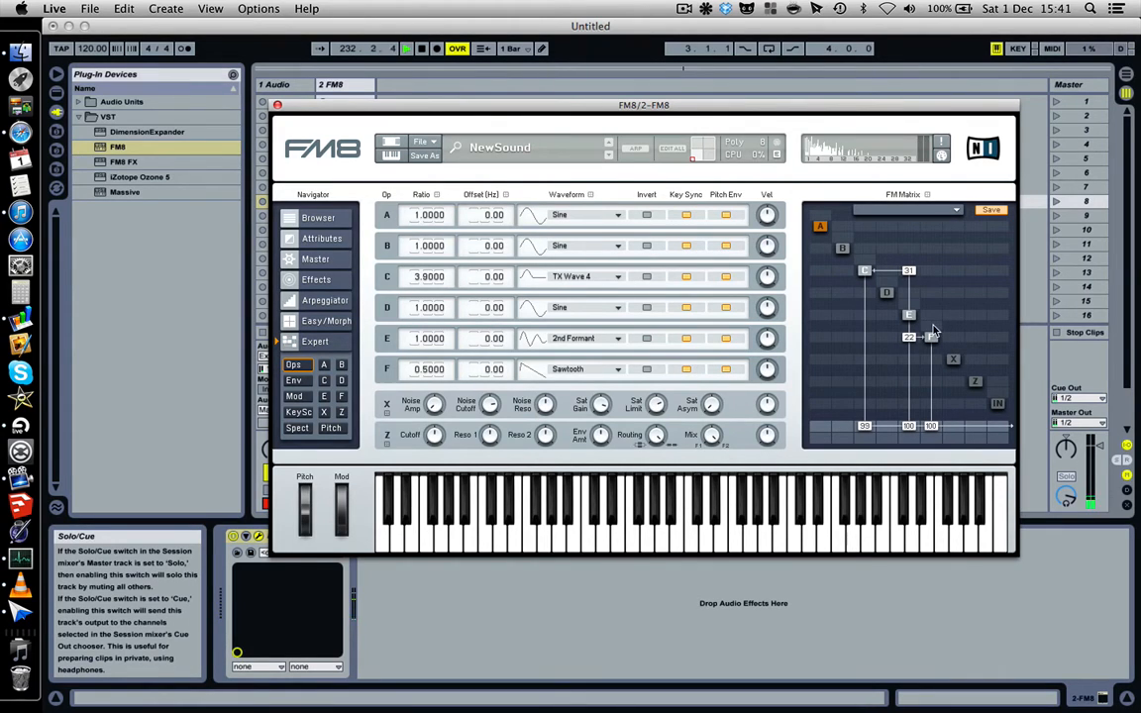
{"action": "left_click_drag", "start_coordinate": [933, 332], "coordinate": [931, 294]}
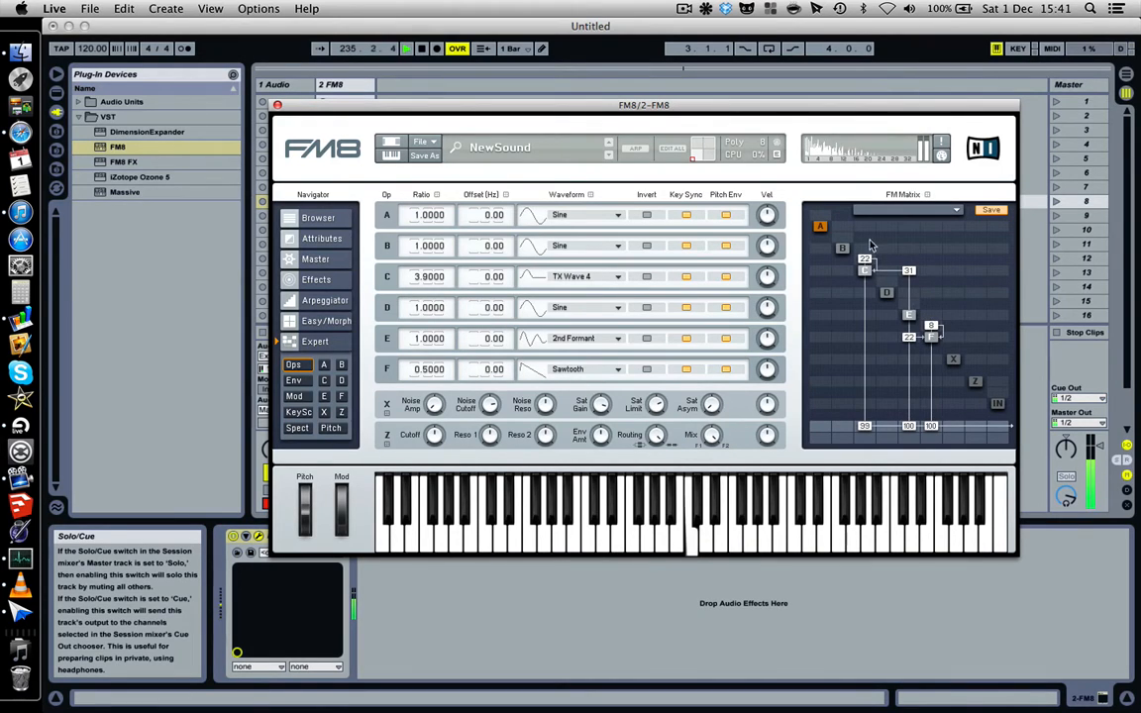
{"action": "mouse_move", "coordinate": [871, 246]}
{"action": "left_mouse_down"}
{"action": "mouse_move", "coordinate": [866, 228]}
{"action": "mouse_move", "coordinate": [872, 256]}
{"action": "left_mouse_up"}
Adjust the FM matrix levels: operator C's output to 100, E-to-C modulation to 8 and E-to-F modulation to 35.
{"action": "left_click_drag", "start_coordinate": [866, 428], "coordinate": [864, 425]}
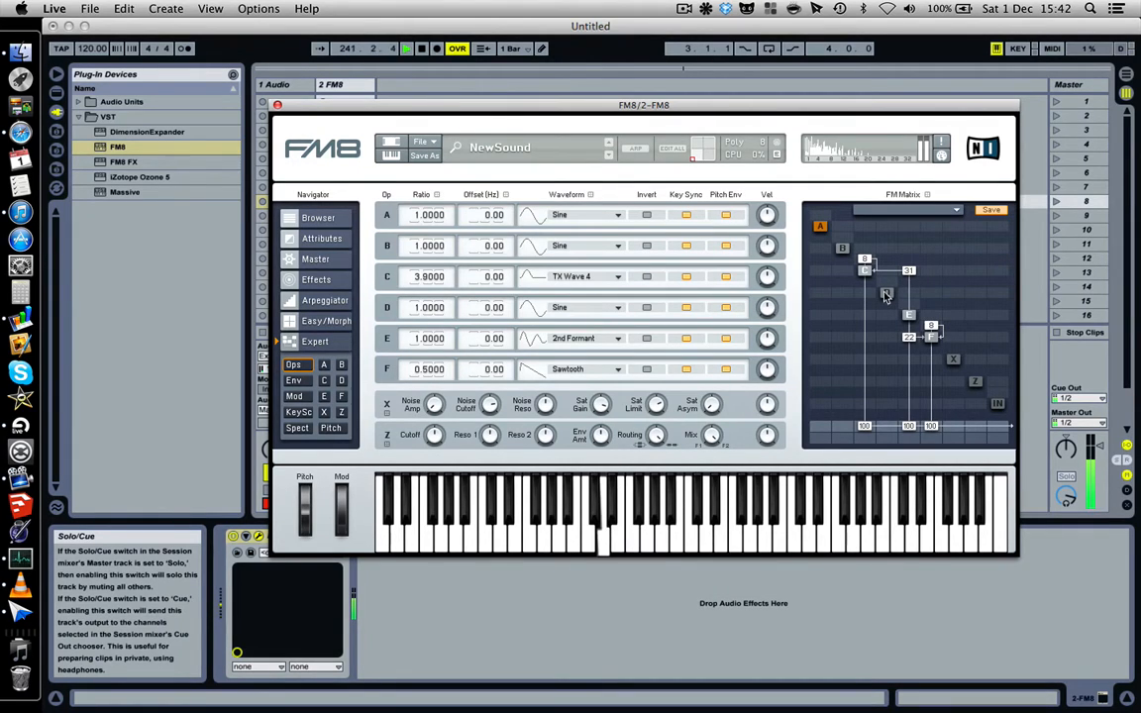
{"action": "mouse_move", "coordinate": [863, 427]}
{"action": "left_mouse_down"}
{"action": "mouse_move", "coordinate": [864, 443]}
{"action": "mouse_move", "coordinate": [865, 426]}
{"action": "left_mouse_up"}
{"action": "mouse_move", "coordinate": [912, 296]}
{"action": "left_mouse_down"}
{"action": "mouse_move", "coordinate": [909, 284]}
{"action": "mouse_move", "coordinate": [906, 292]}
{"action": "left_mouse_up"}
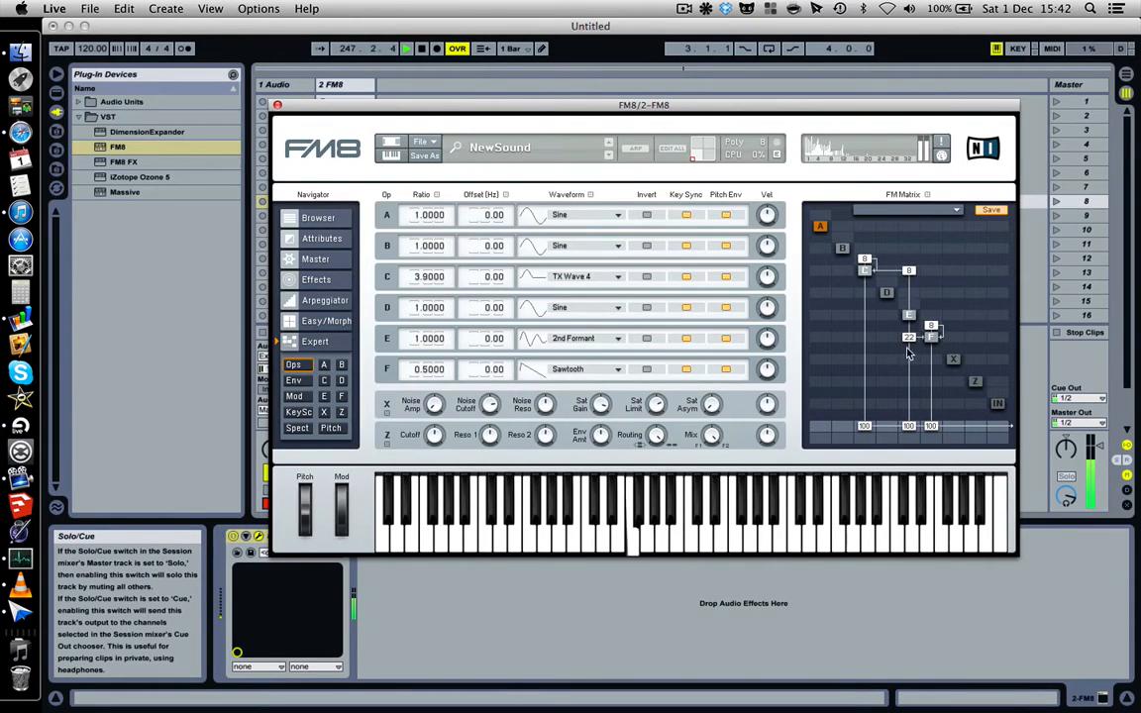
{"action": "mouse_move", "coordinate": [912, 342]}
{"action": "left_mouse_down"}
{"action": "mouse_move", "coordinate": [904, 310]}
{"action": "mouse_move", "coordinate": [908, 337]}
{"action": "left_mouse_up"}
Set operator D's waveform to 5th Formant and operator E's waveform to TX Wave 5.
{"action": "left_click", "coordinate": [619, 308]}
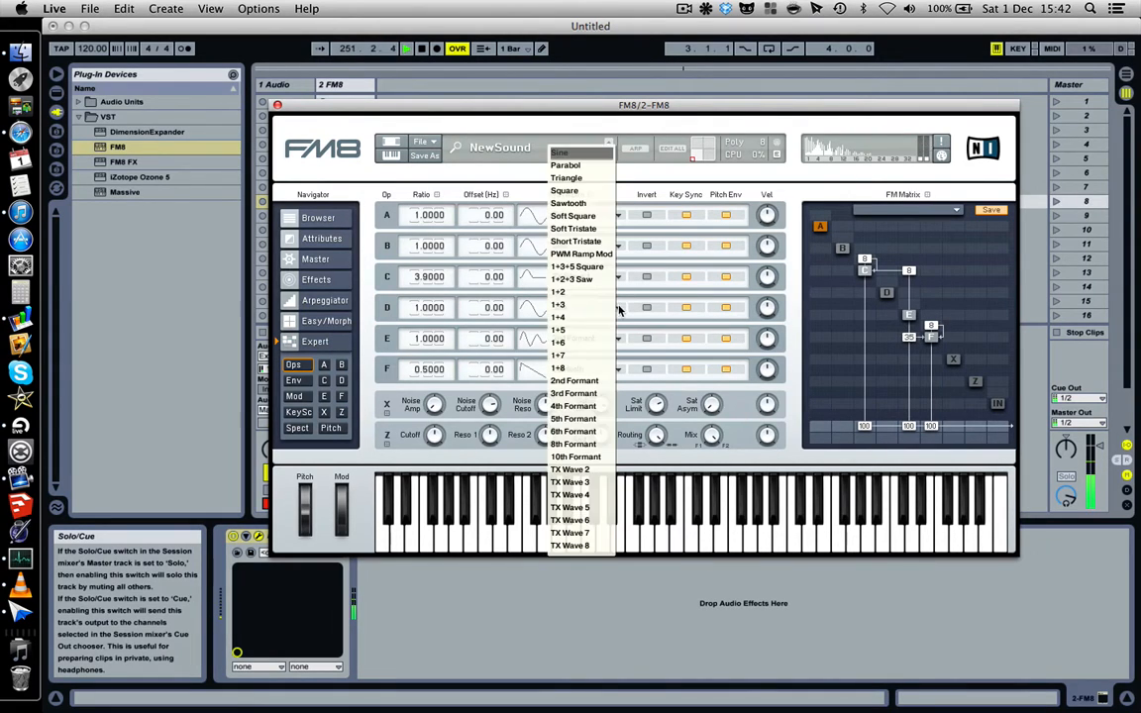
{"action": "left_click", "coordinate": [560, 355]}
{"action": "left_click", "coordinate": [526, 315]}
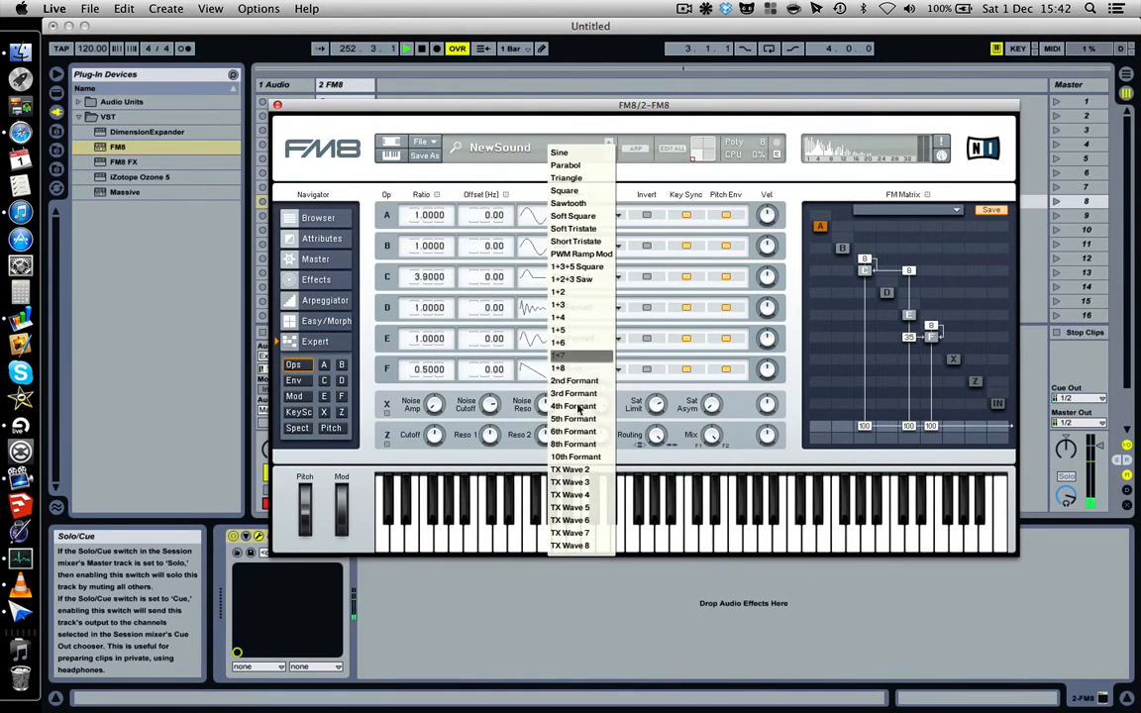
{"action": "left_click", "coordinate": [574, 443]}
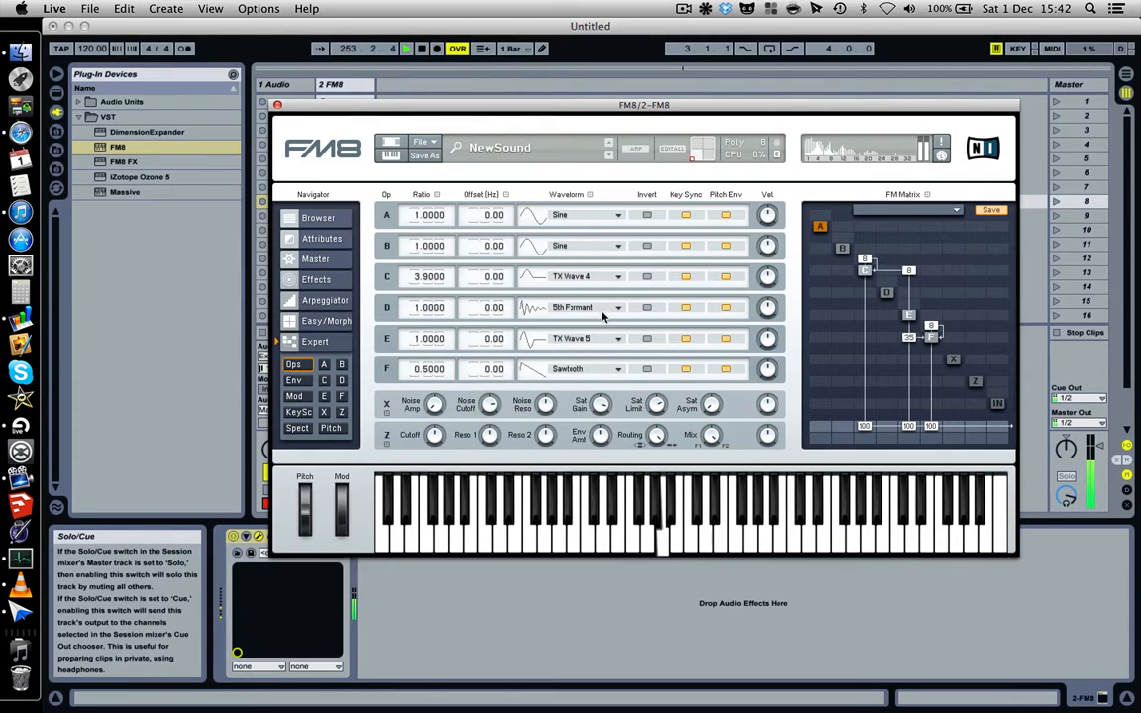
Audition Soft Square and TX Wave 3 as operator E's waveform and settle on TX Wave 6.
{"action": "left_click", "coordinate": [594, 342]}
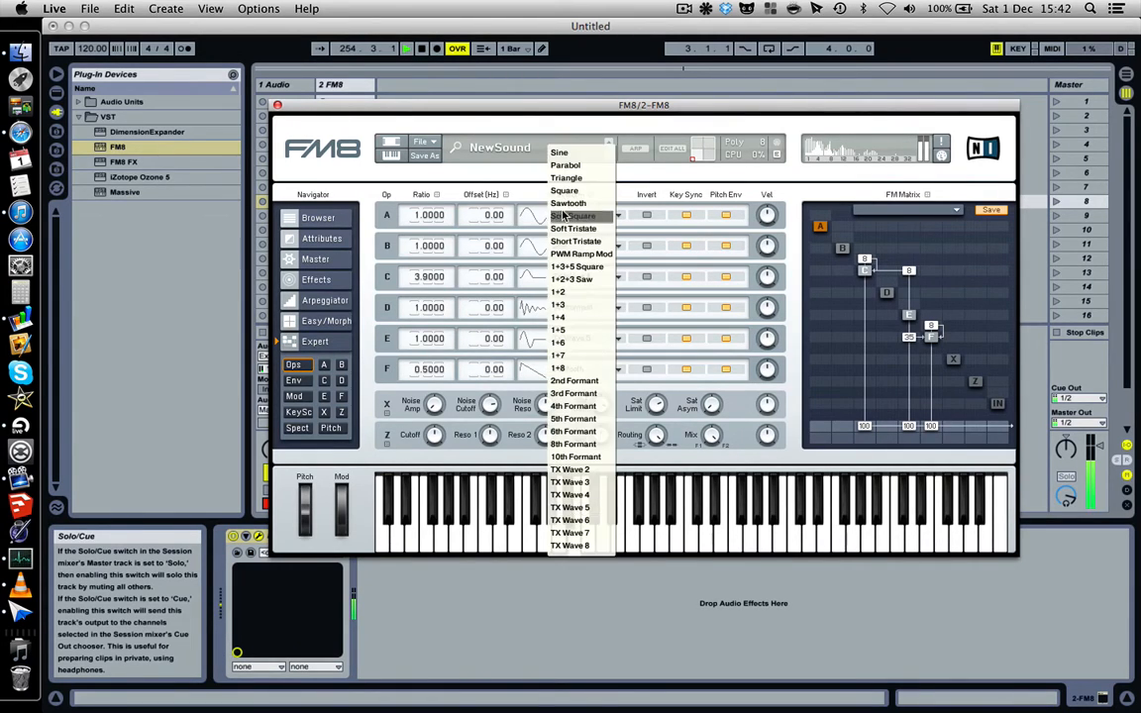
{"action": "left_click", "coordinate": [574, 195]}
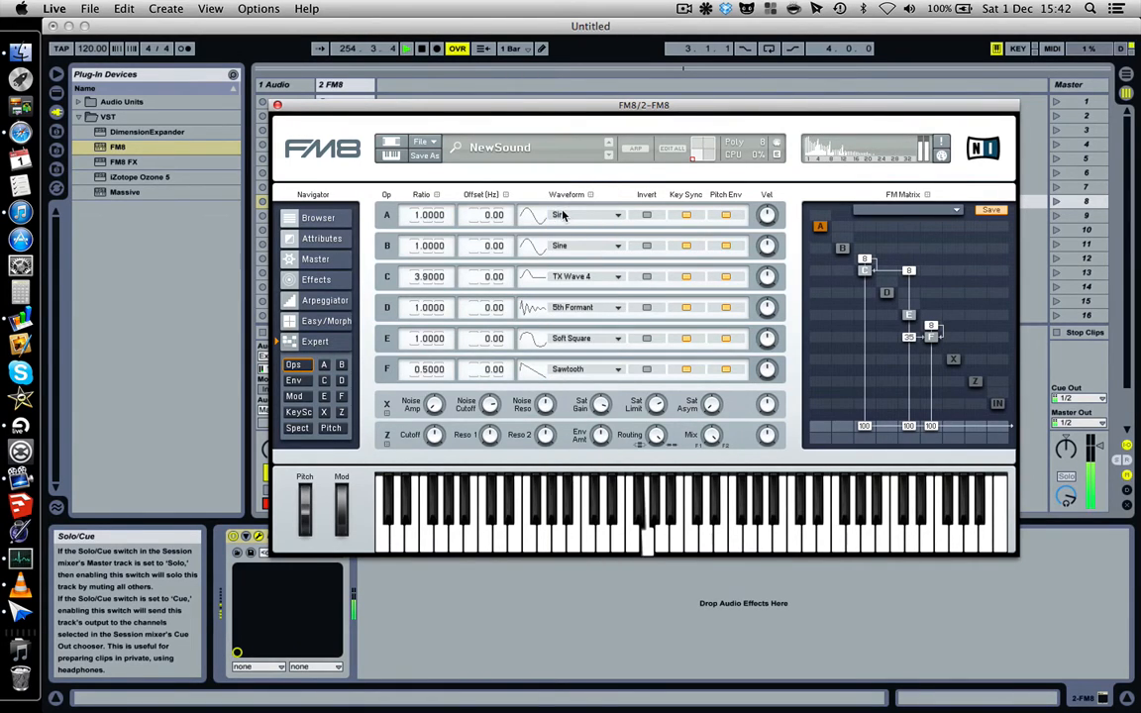
{"action": "left_click", "coordinate": [606, 338]}
{"action": "left_click", "coordinate": [583, 483]}
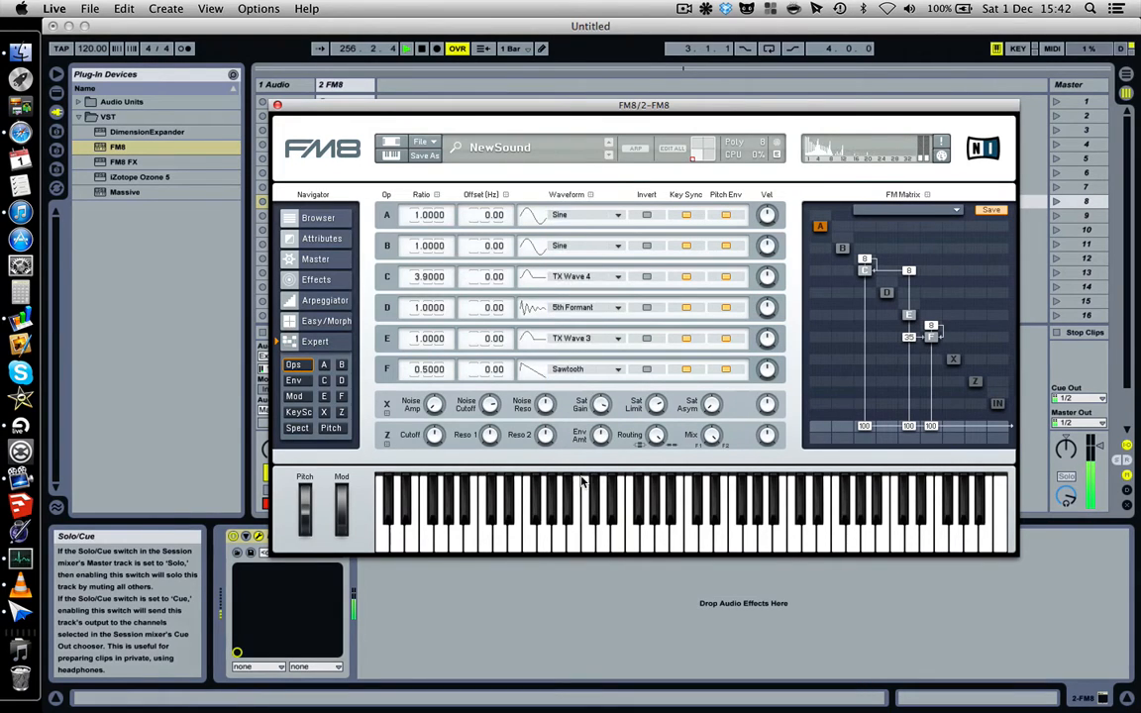
{"action": "left_click", "coordinate": [570, 342]}
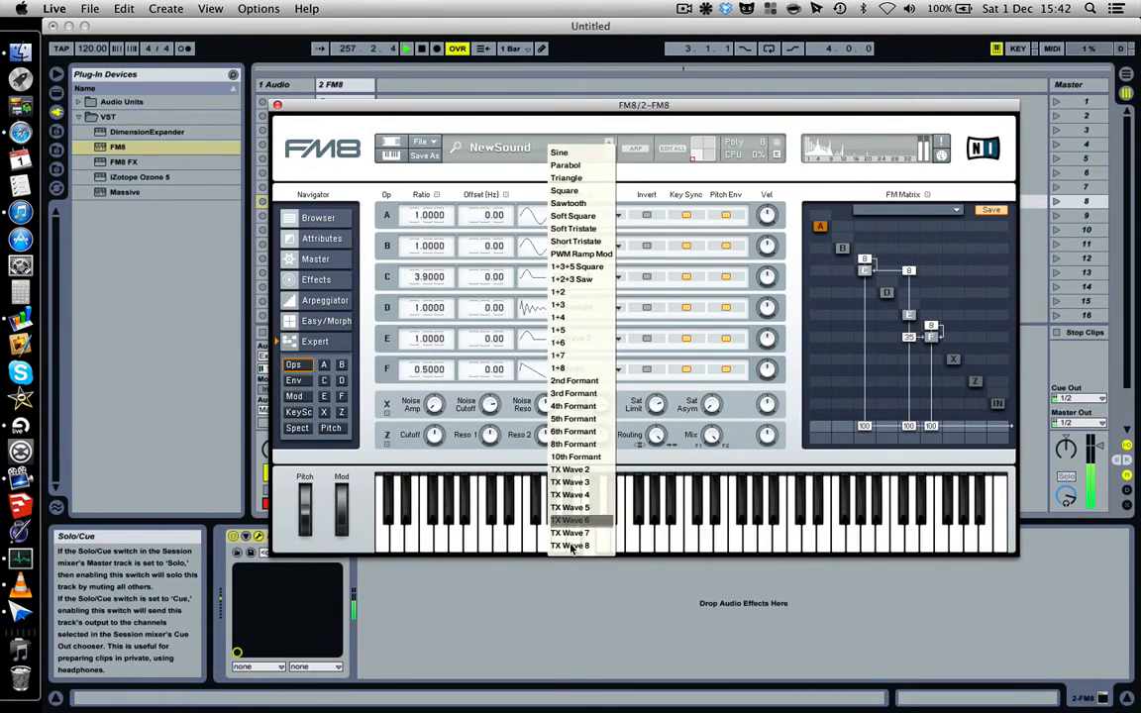
{"action": "left_click", "coordinate": [525, 525]}
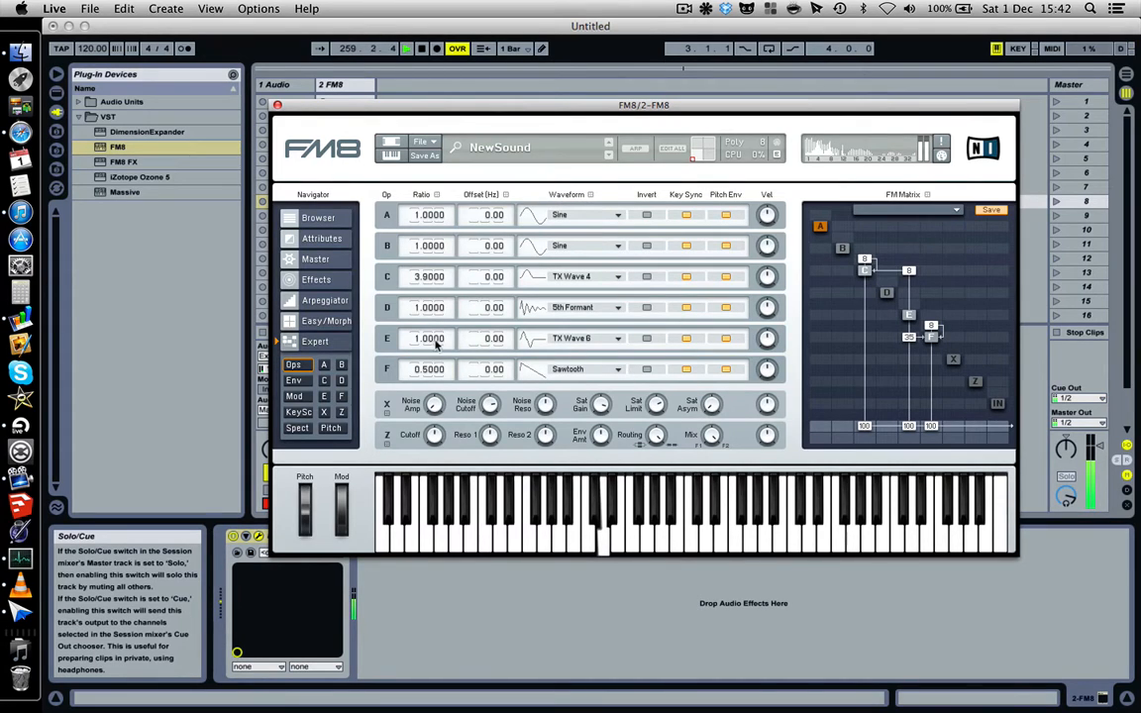
Try operator E's ratio at 1.0310, return it to 1.0000, and modulate operator E with operator C.
{"action": "left_click_drag", "start_coordinate": [434, 343], "coordinate": [443, 318]}
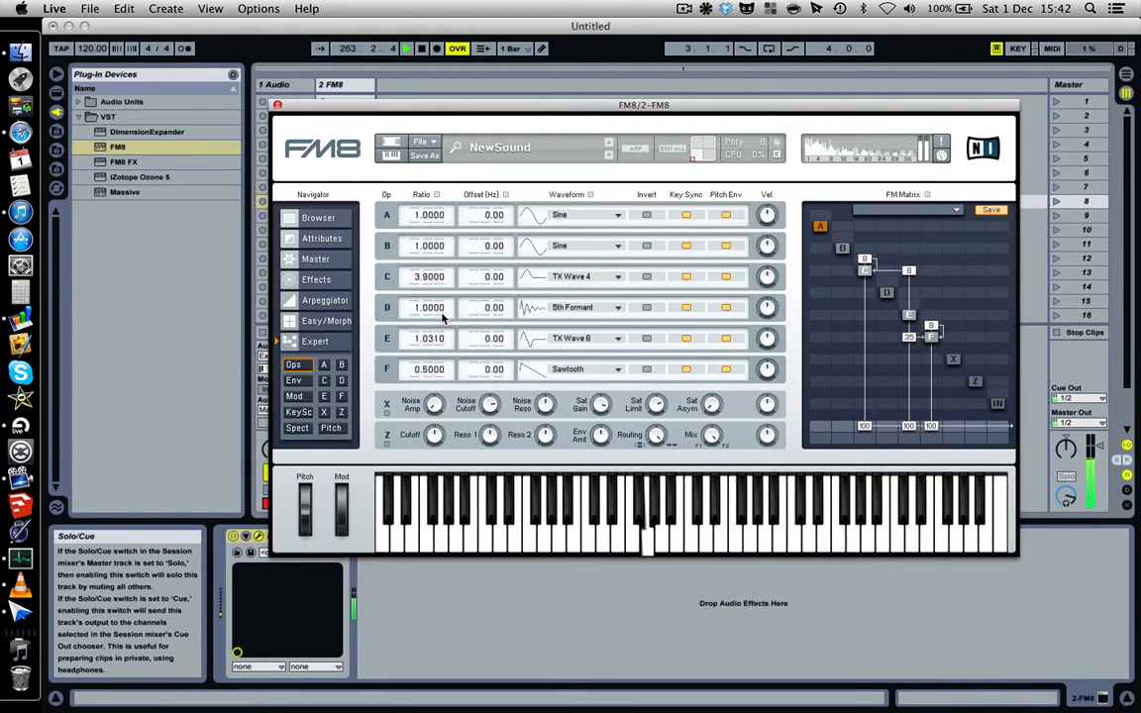
{"action": "left_click_drag", "start_coordinate": [443, 318], "coordinate": [442, 341]}
{"action": "left_click_drag", "start_coordinate": [868, 315], "coordinate": [862, 293]}
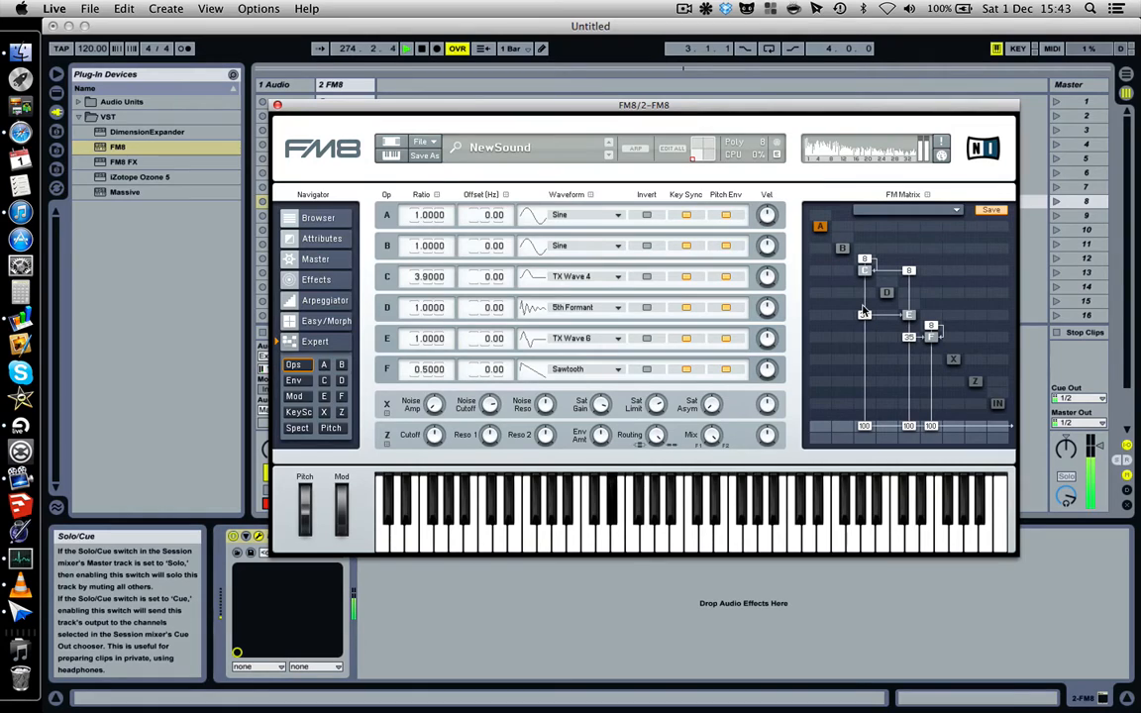
In the FM matrix, set the C-to-E modulation to 9 and operator C's output to 57.
{"action": "left_click_drag", "start_coordinate": [864, 313], "coordinate": [870, 339]}
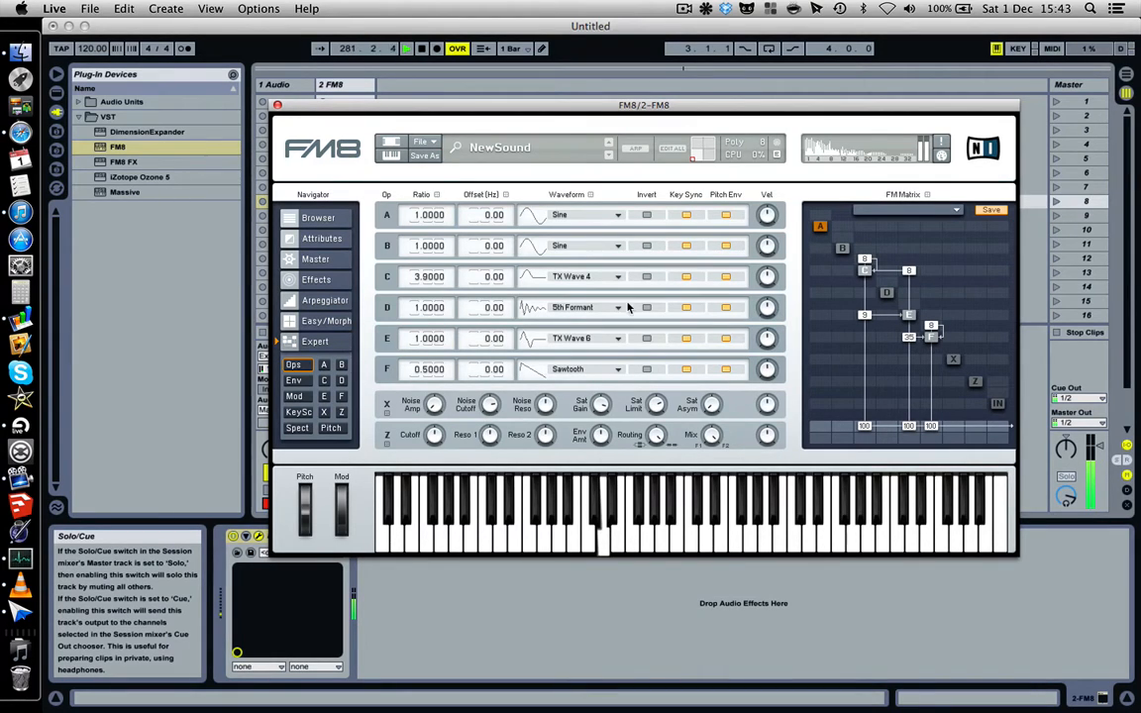
{"action": "left_click_drag", "start_coordinate": [909, 428], "coordinate": [939, 418]}
{"action": "left_click_drag", "start_coordinate": [864, 428], "coordinate": [869, 459]}
Set operator C's ratio to 4.0000 and bring its output level back to 100.
{"action": "double_click", "coordinate": [417, 282]}
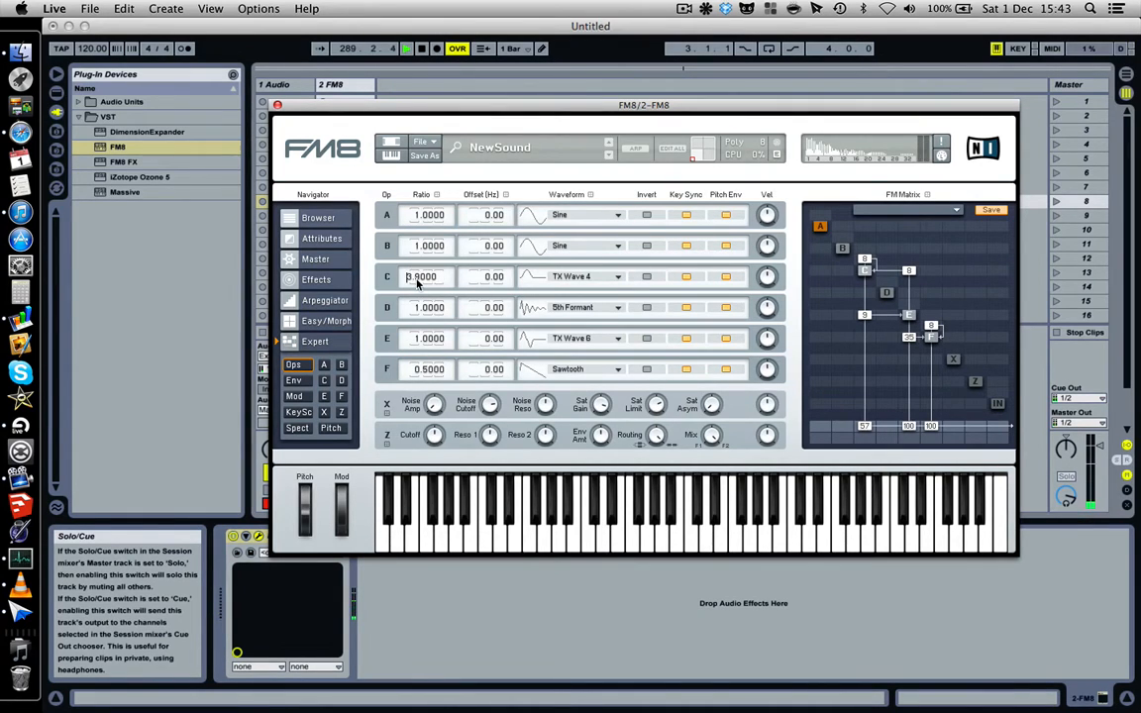
{"action": "key", "text": "BackSpace"}
{"action": "key", "text": "BackSpace"}
{"action": "key", "text": "BackSpace"}
{"action": "type", "text": "4"}
{"action": "key", "text": "Return"}
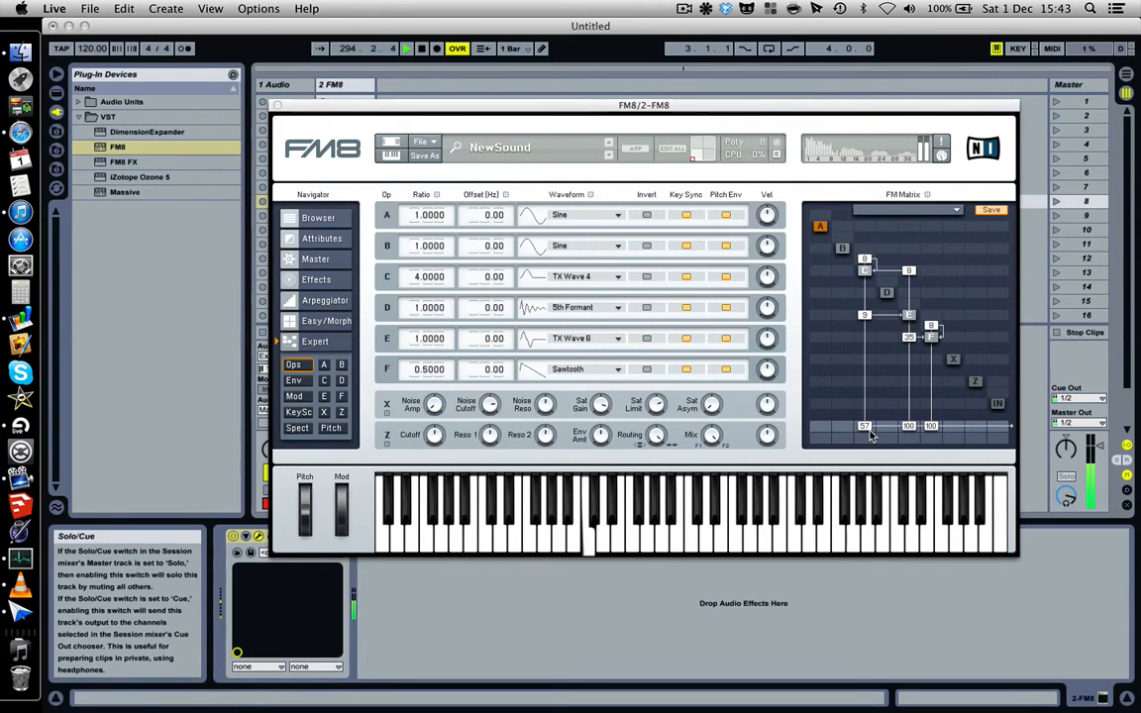
{"action": "left_click_drag", "start_coordinate": [870, 436], "coordinate": [868, 397]}
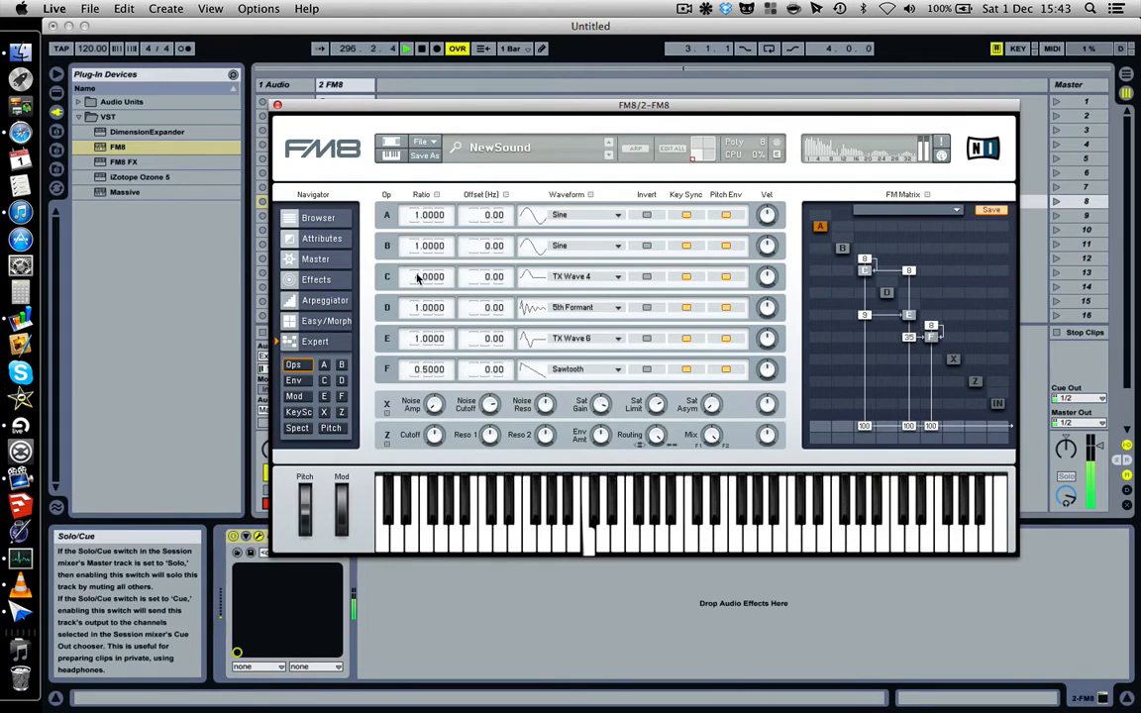
Lower operator C's ratio to 2.0000 and set the self-modulation of operator C to 14 and operator F to 22.
{"action": "left_click_drag", "start_coordinate": [416, 277], "coordinate": [419, 294]}
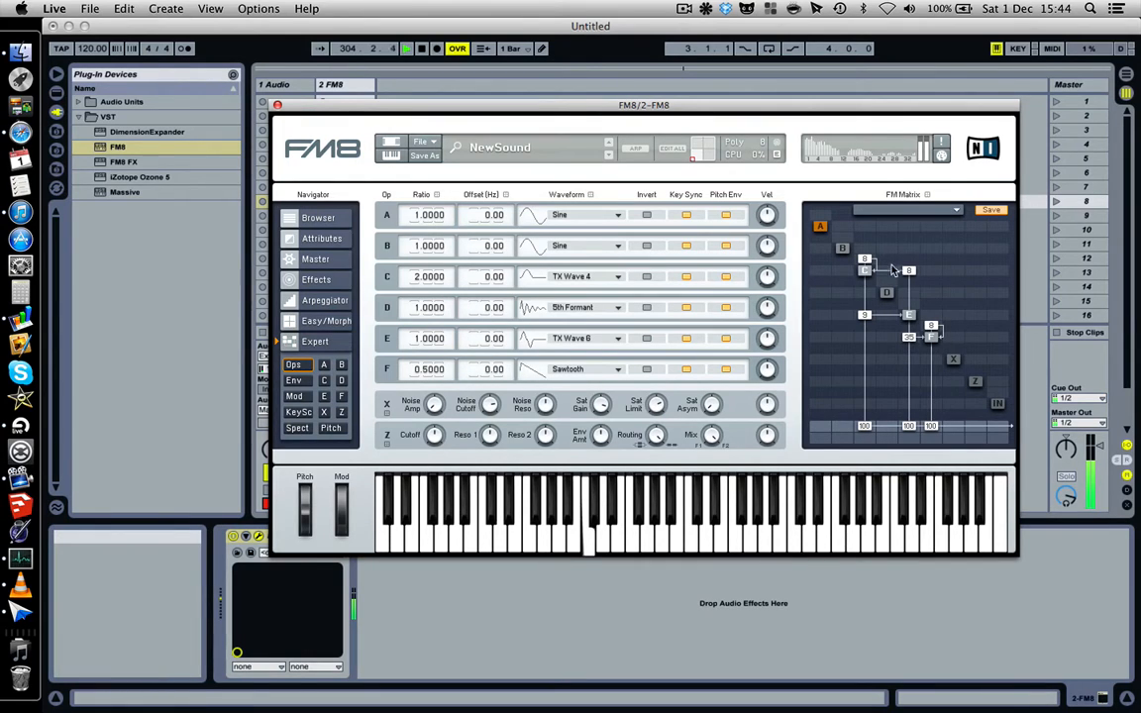
{"action": "mouse_move", "coordinate": [868, 263]}
{"action": "left_mouse_down"}
{"action": "mouse_move", "coordinate": [866, 239]}
{"action": "mouse_move", "coordinate": [870, 260]}
{"action": "left_mouse_up"}
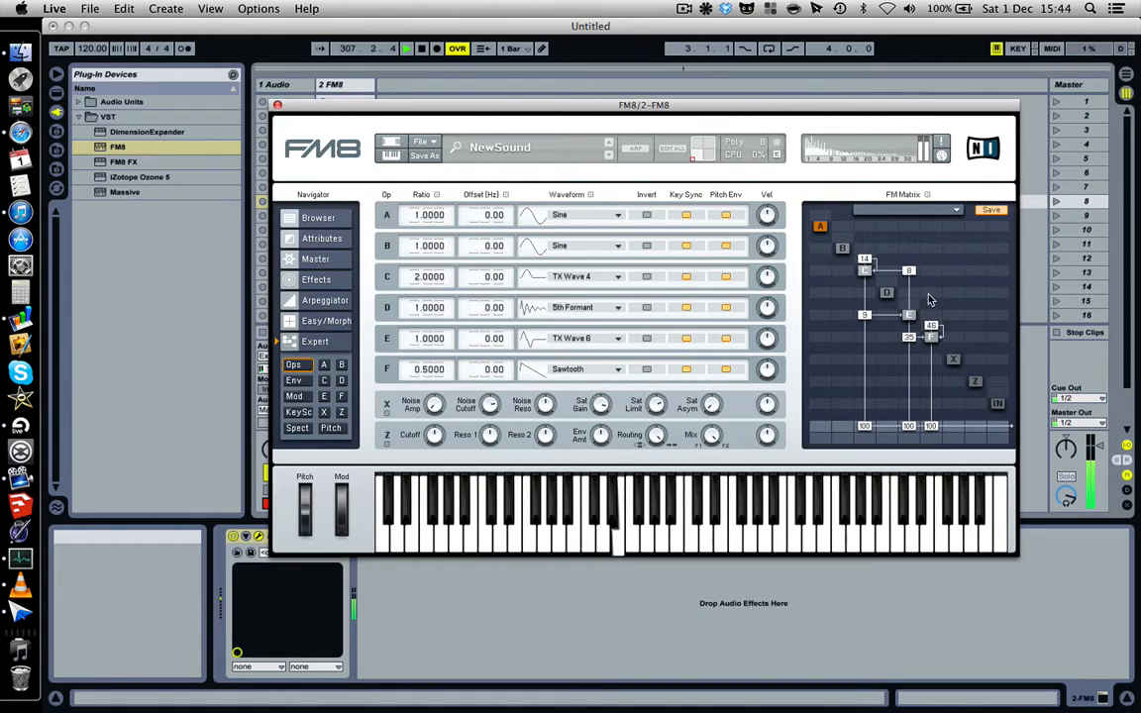
{"action": "left_click_drag", "start_coordinate": [933, 325], "coordinate": [934, 319]}
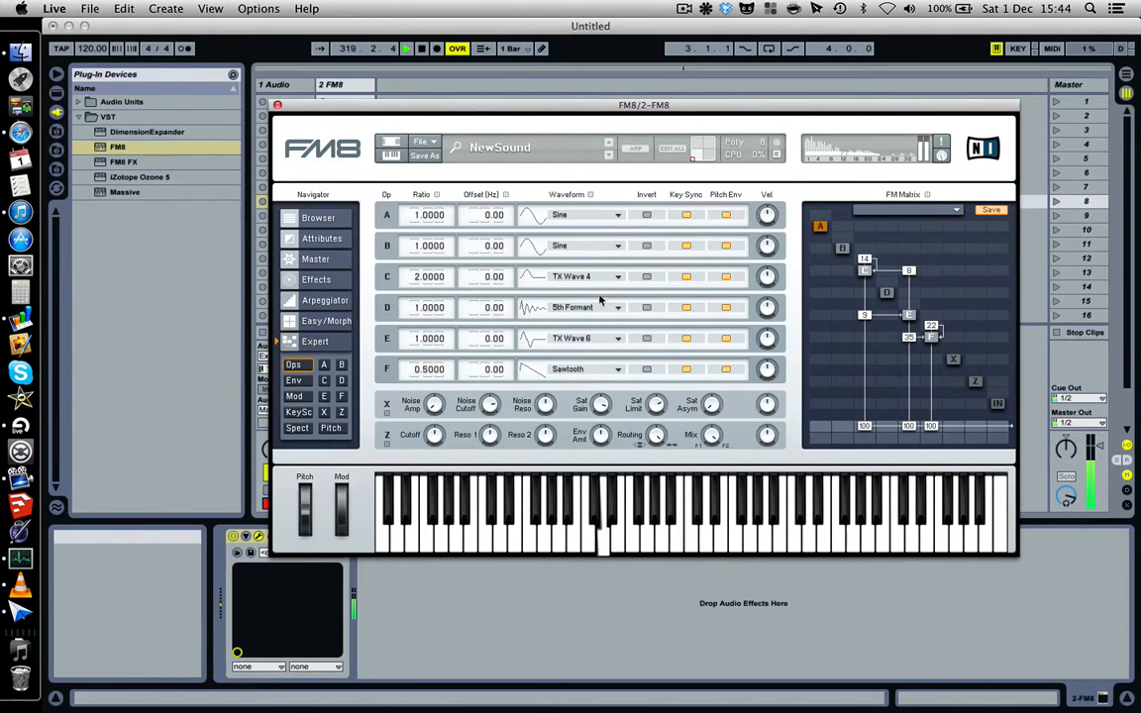
Audition TX Wave 6, TX Wave 4 and Soft Square as operator F's waveform and return it to Sawtooth.
{"action": "left_click", "coordinate": [600, 369]}
{"action": "left_click", "coordinate": [582, 520]}
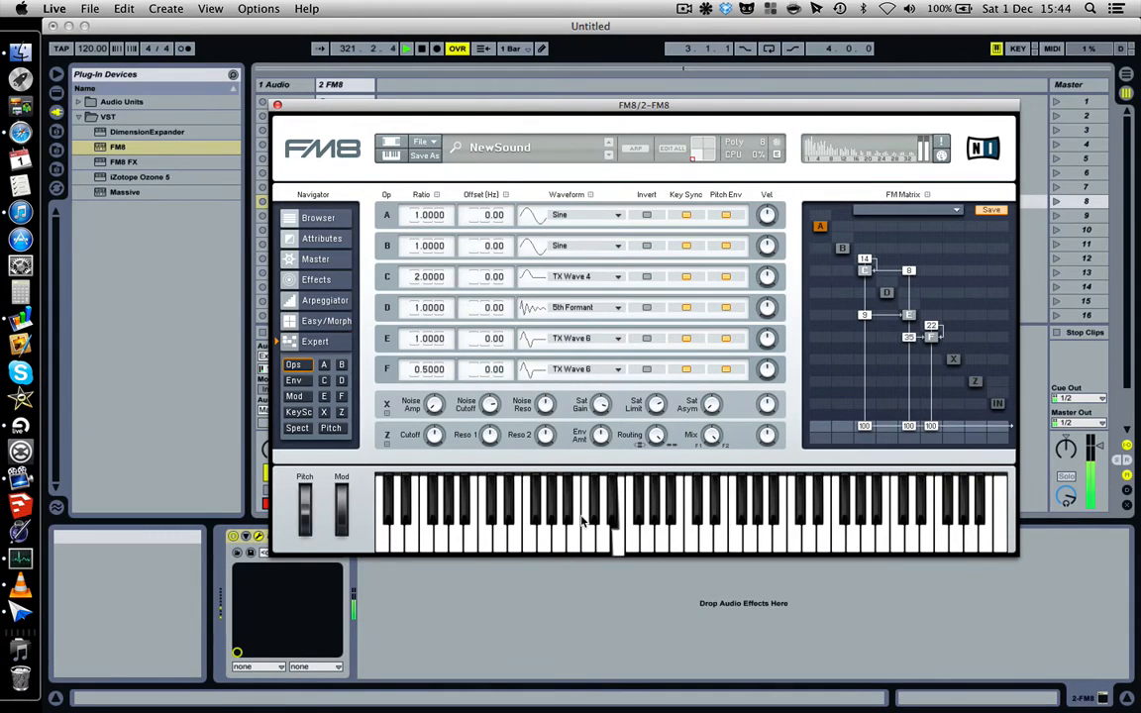
{"action": "left_click", "coordinate": [581, 370]}
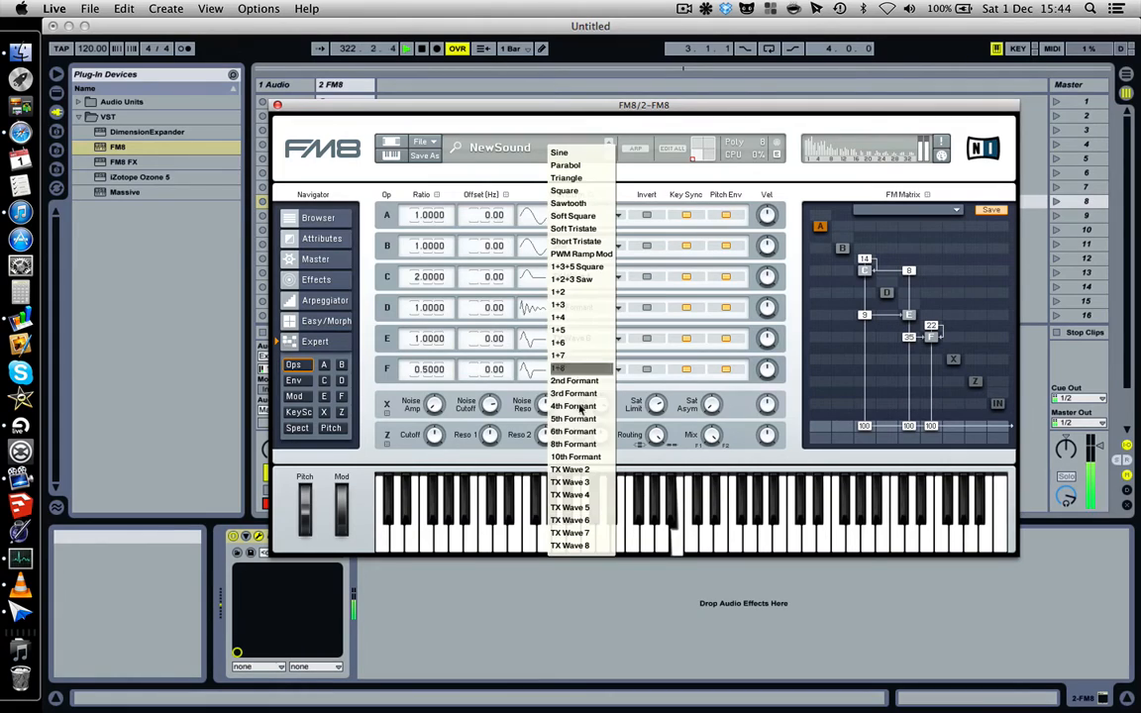
{"action": "left_click", "coordinate": [578, 494]}
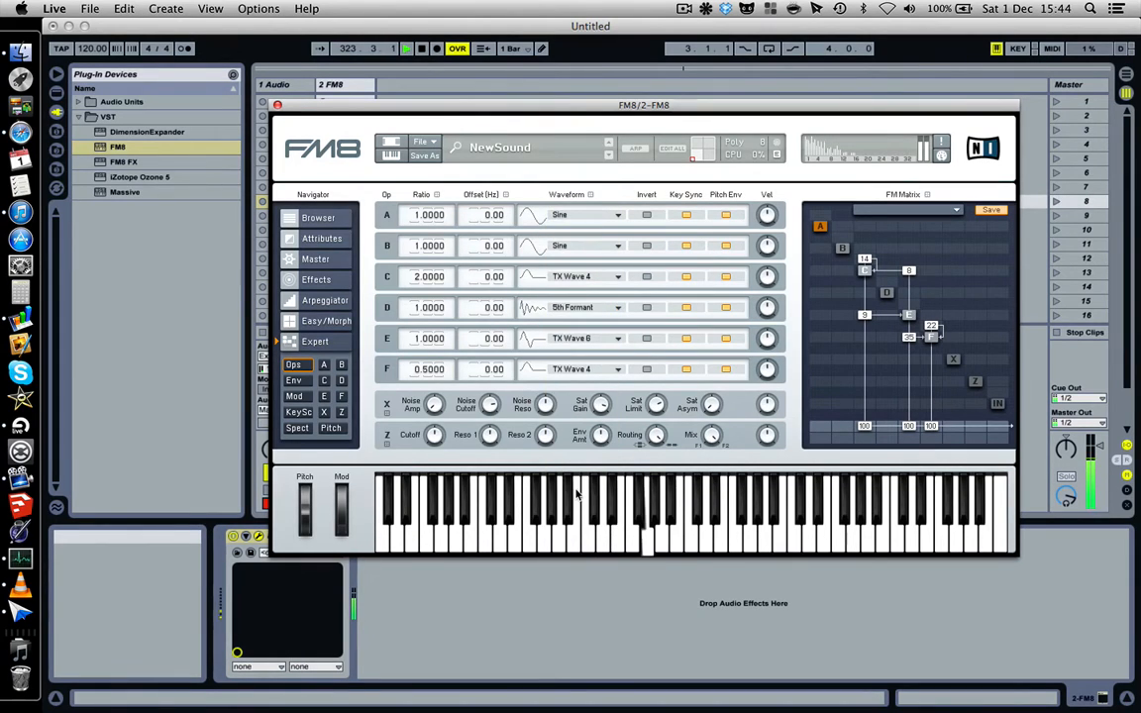
{"action": "left_click", "coordinate": [605, 373]}
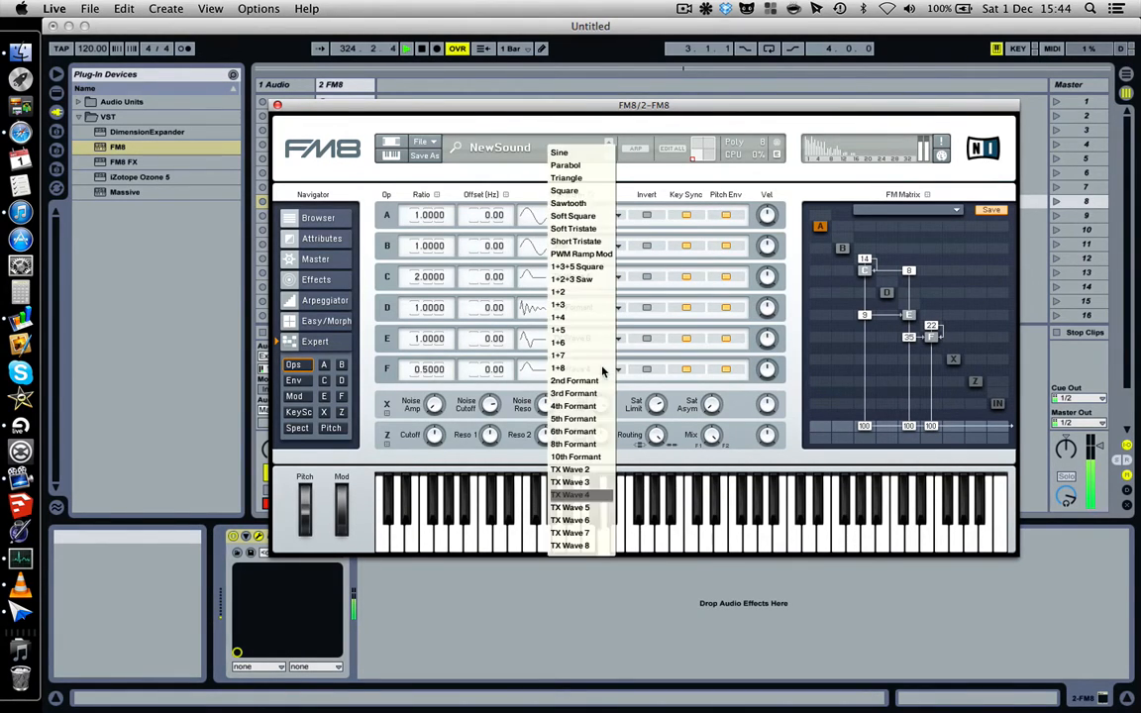
{"action": "left_click", "coordinate": [585, 217]}
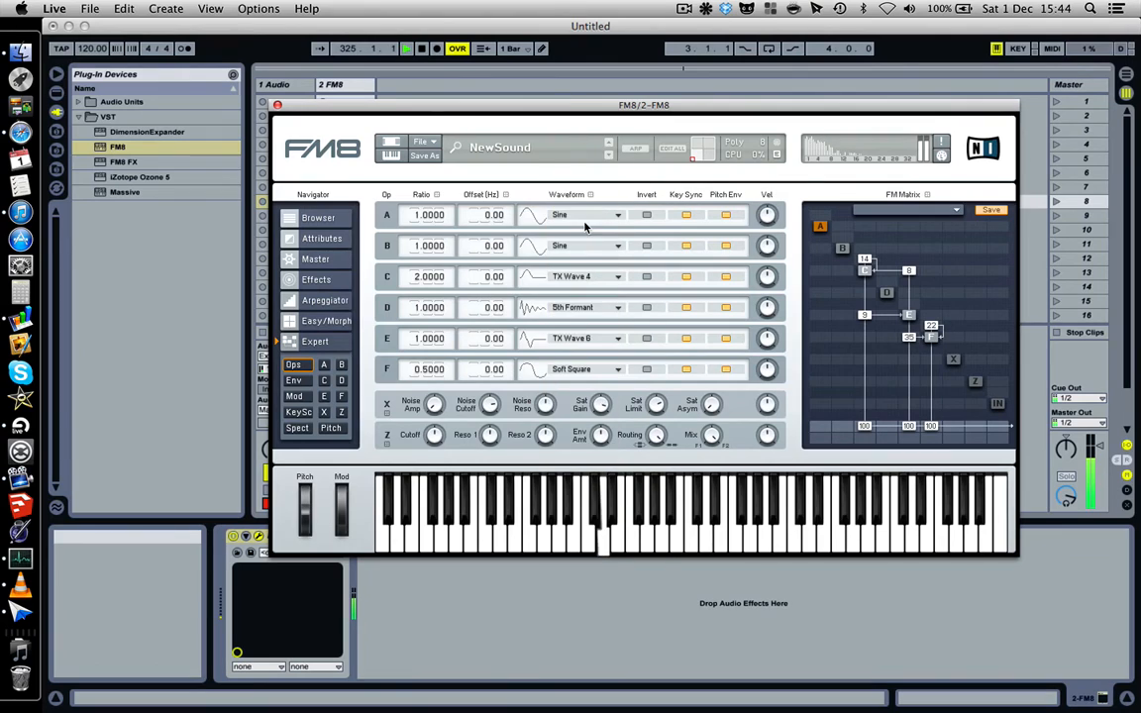
{"action": "left_click", "coordinate": [599, 369]}
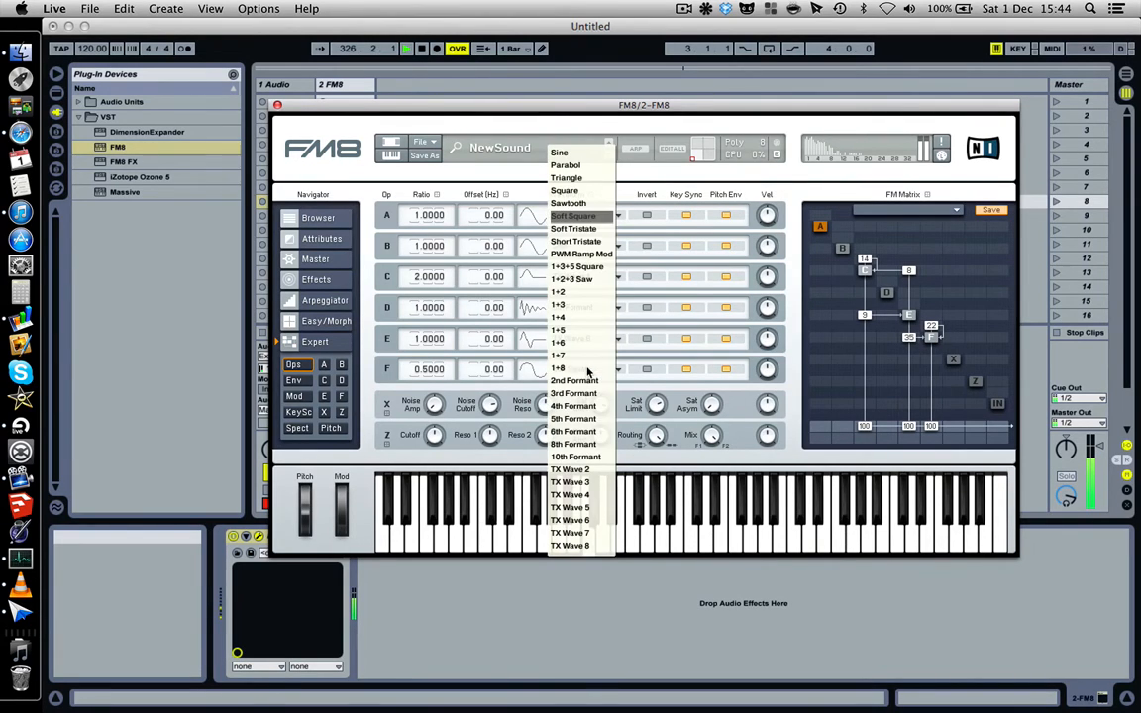
{"action": "left_click", "coordinate": [586, 202]}
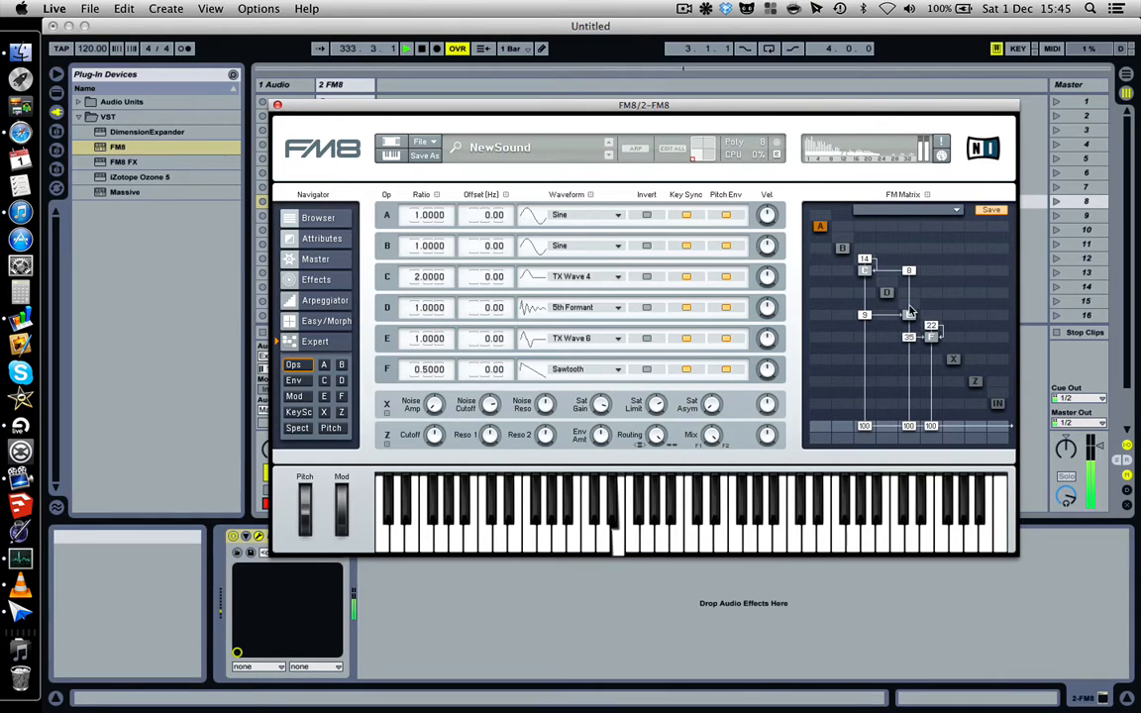
Add Live's Spectrum device after FM8 on the track.
{"action": "left_click", "coordinate": [58, 94]}
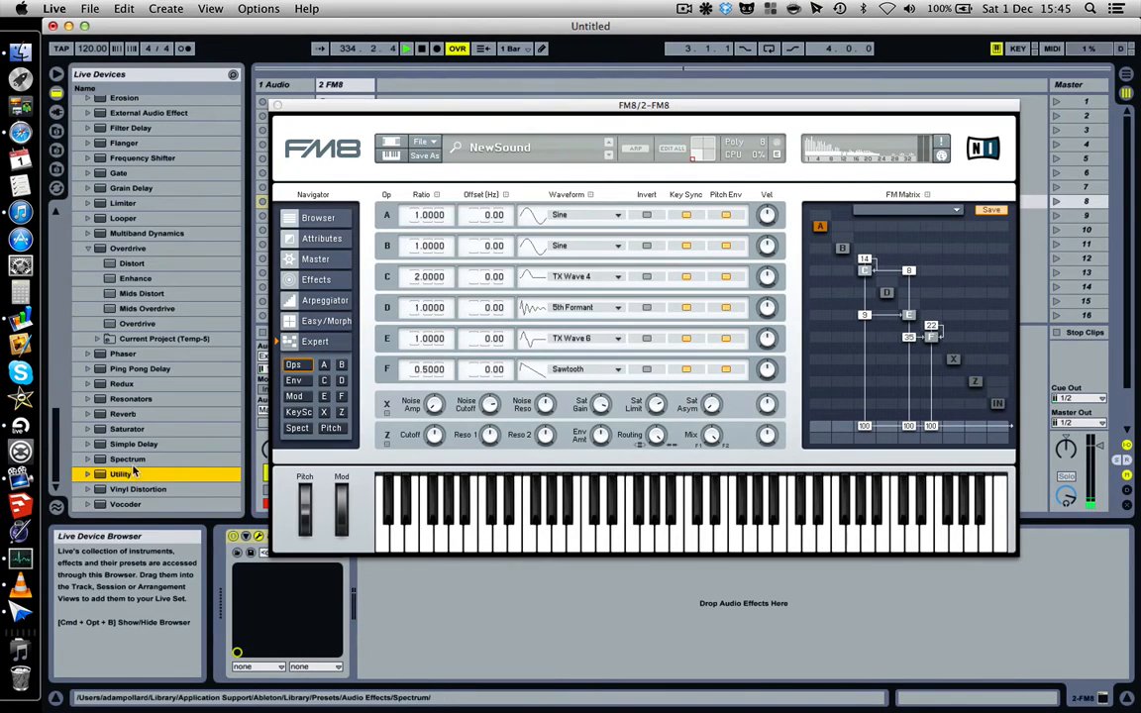
{"action": "double_click", "coordinate": [129, 459]}
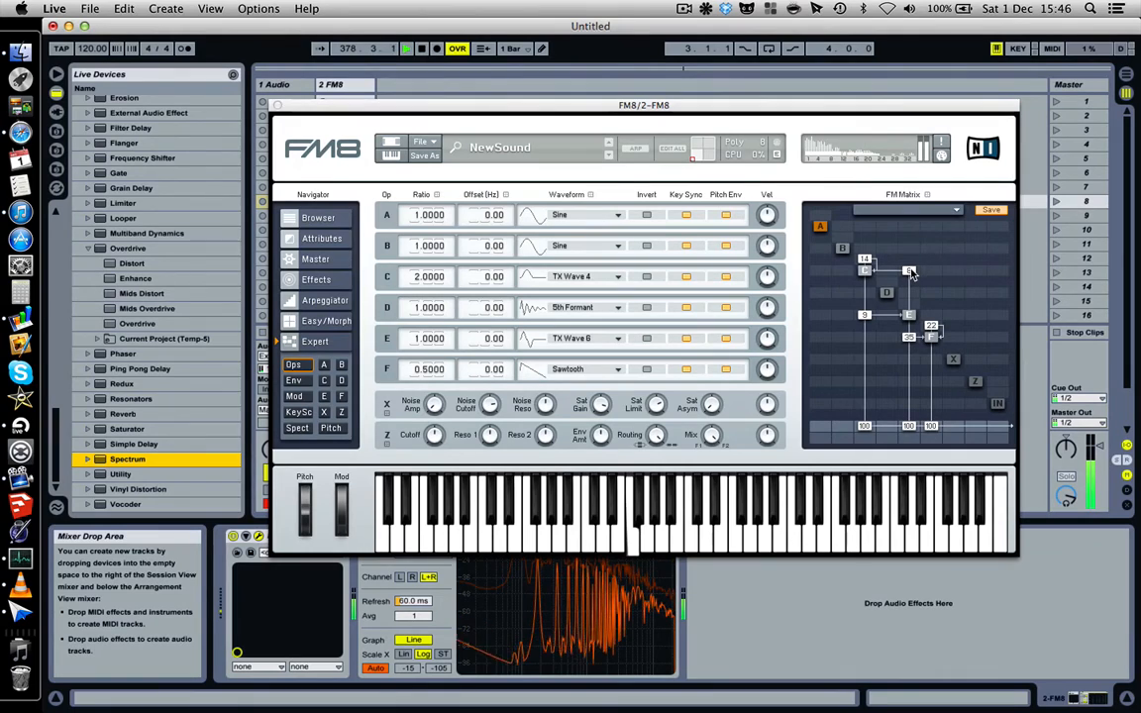
Set the E-to-C modulation to 9, operator F's self-modulation to 19 and its output to 54.
{"action": "mouse_move", "coordinate": [914, 276]}
{"action": "left_mouse_down"}
{"action": "mouse_move", "coordinate": [899, 218]}
{"action": "mouse_move", "coordinate": [916, 275]}
{"action": "left_mouse_up"}
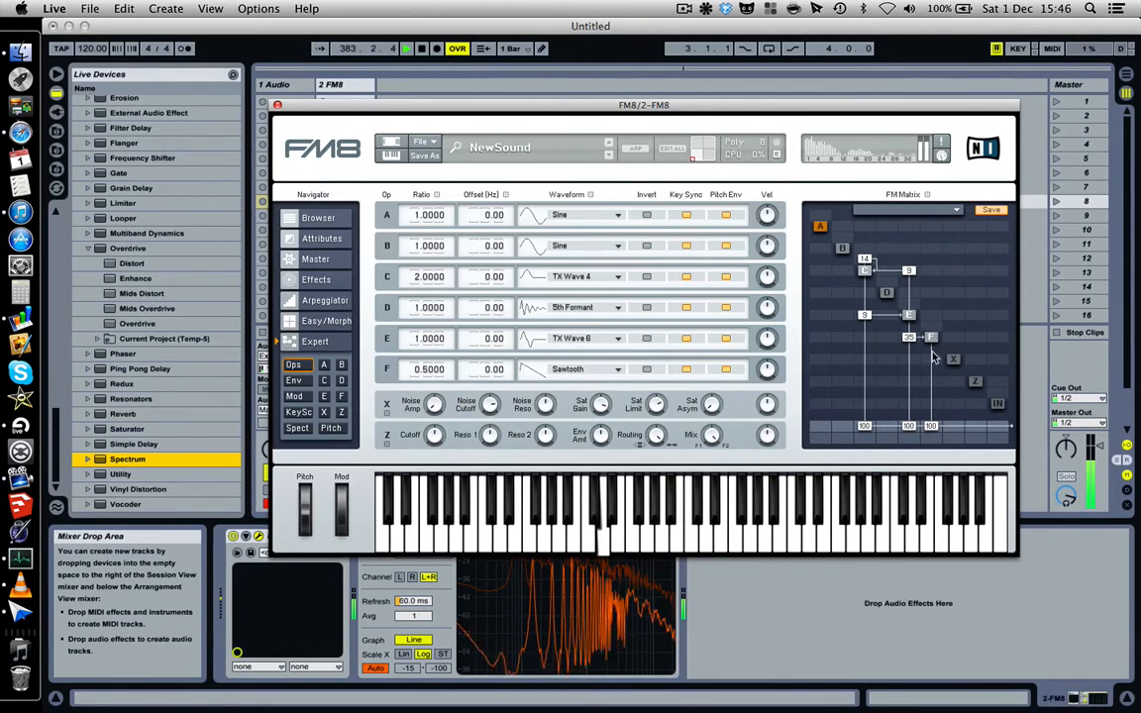
{"action": "mouse_move", "coordinate": [933, 328]}
{"action": "left_mouse_down"}
{"action": "mouse_move", "coordinate": [925, 291]}
{"action": "mouse_move", "coordinate": [929, 331]}
{"action": "left_mouse_up"}
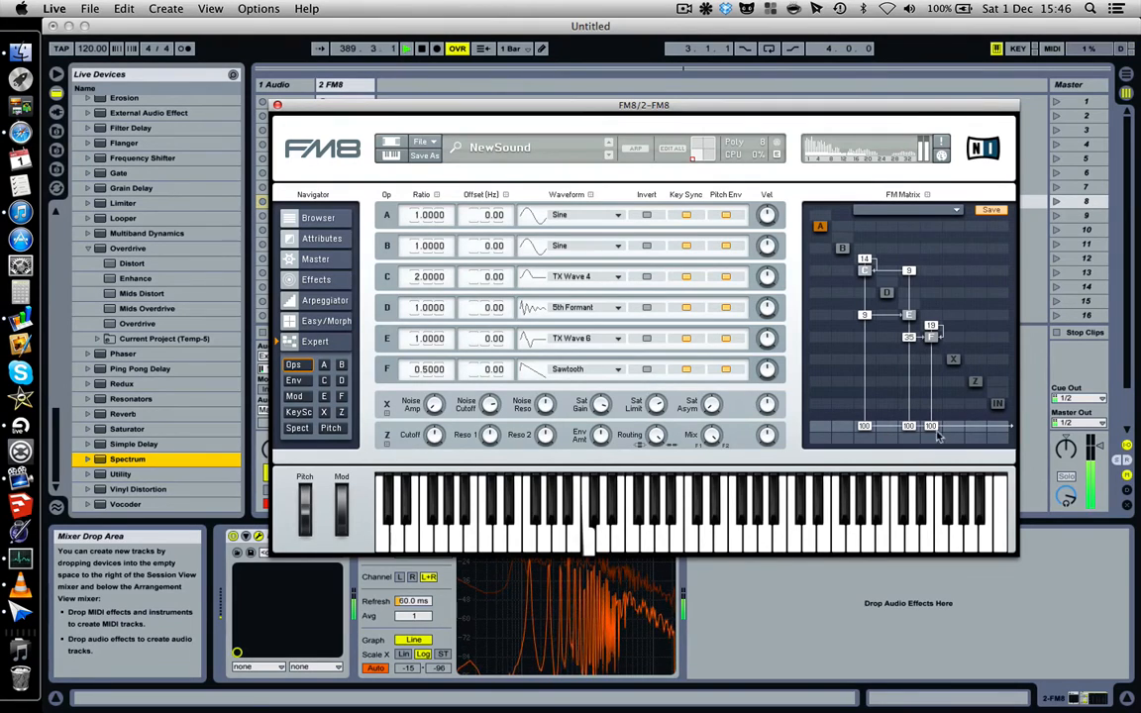
{"action": "mouse_move", "coordinate": [933, 429]}
{"action": "left_mouse_down"}
{"action": "mouse_move", "coordinate": [932, 469]}
{"action": "mouse_move", "coordinate": [933, 445]}
{"action": "left_mouse_up"}
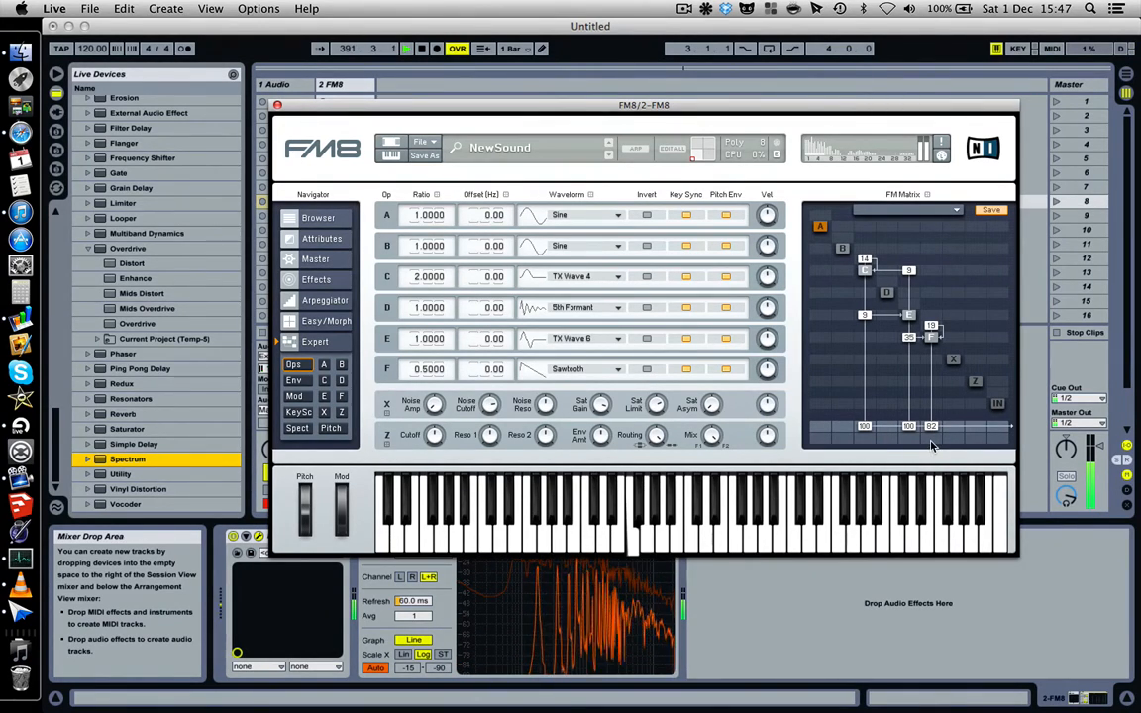
{"action": "left_click_drag", "start_coordinate": [932, 446], "coordinate": [933, 482]}
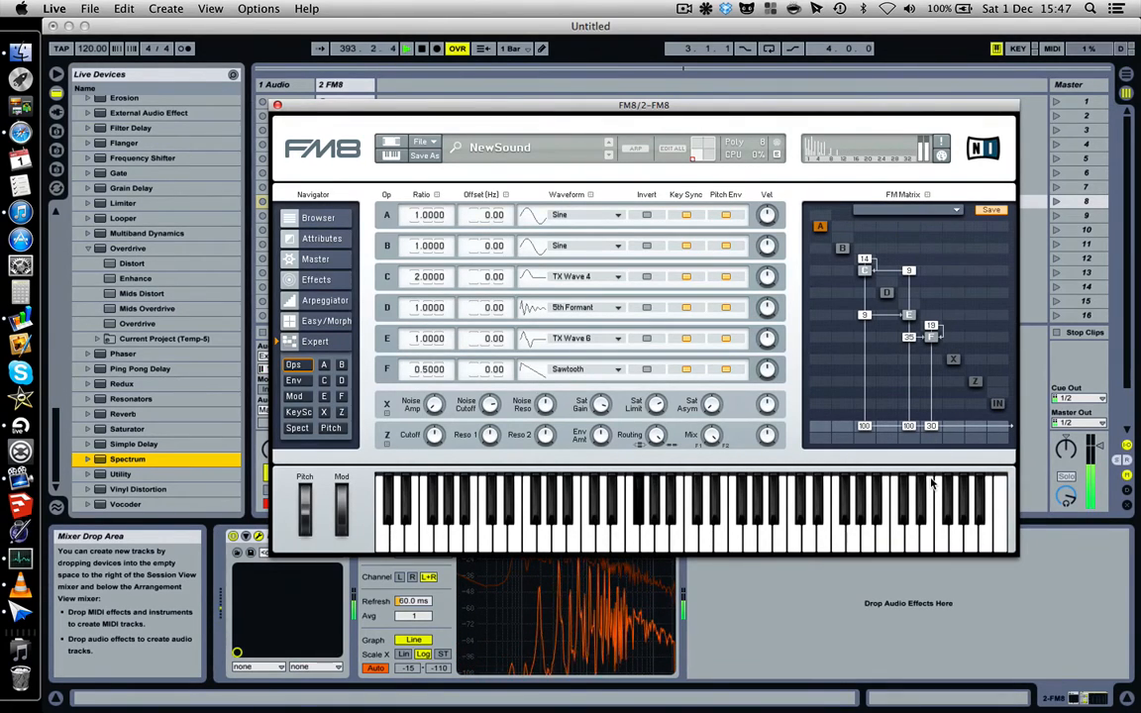
{"action": "left_click_drag", "start_coordinate": [933, 482], "coordinate": [936, 452]}
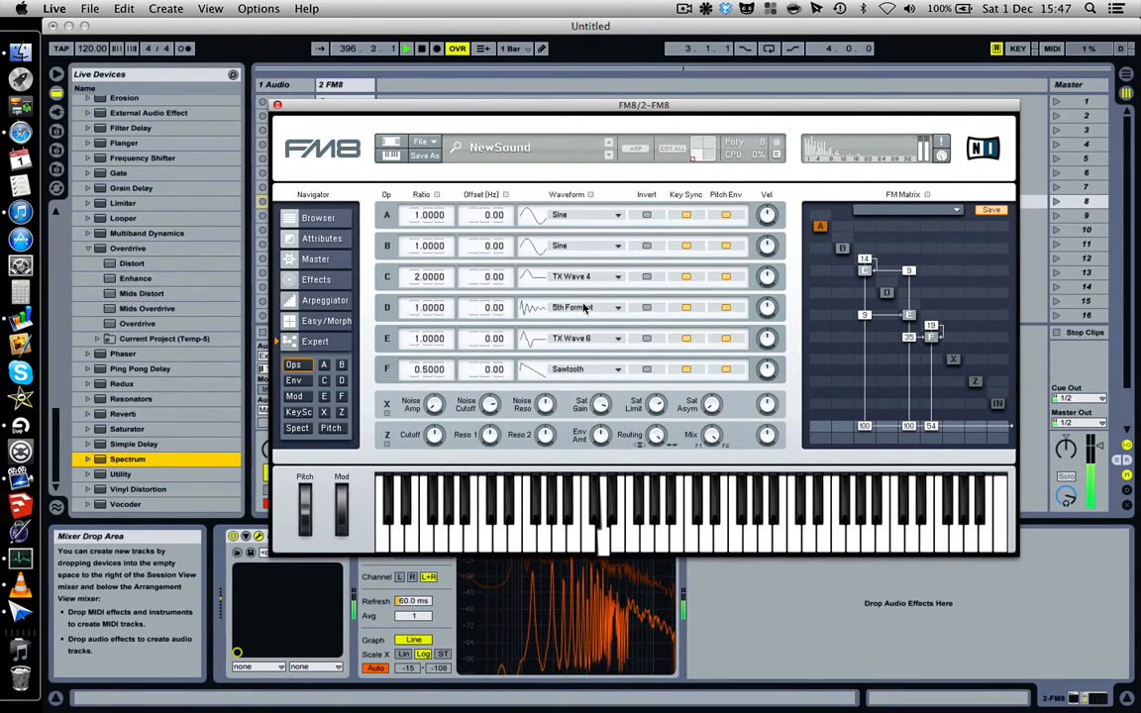
Set operator E's waveform to Sawtooth and operator F's waveform to TX Wave 8.
{"action": "left_click", "coordinate": [581, 339]}
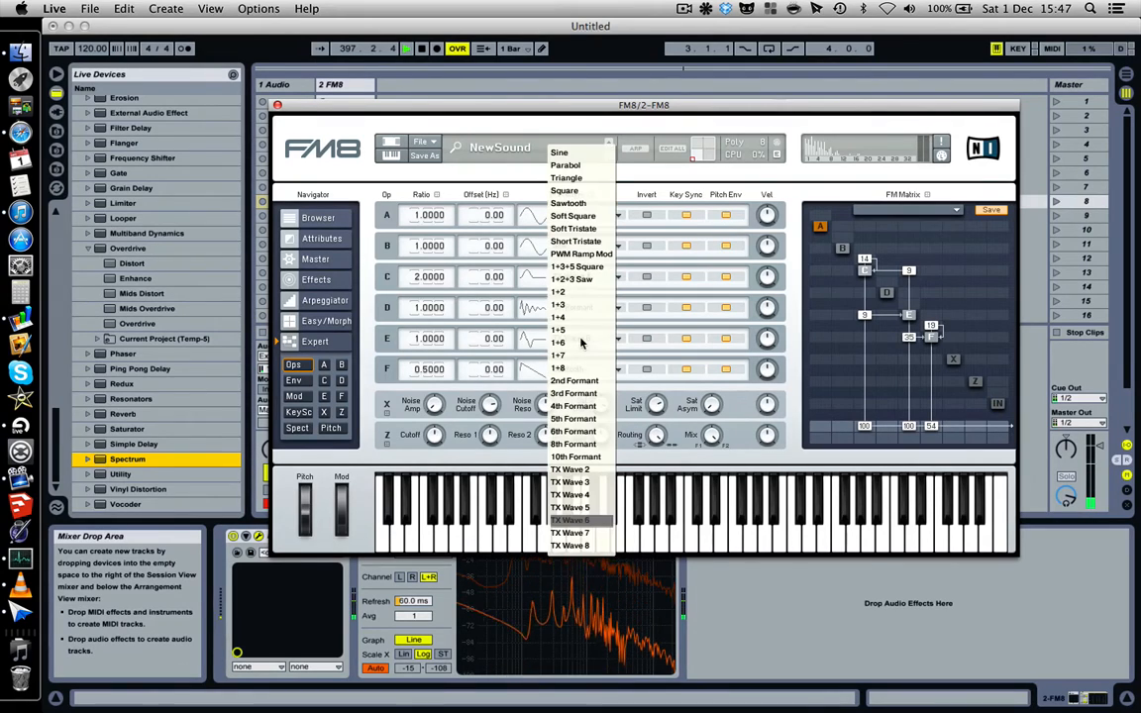
{"action": "left_click", "coordinate": [525, 190]}
{"action": "left_click", "coordinate": [590, 370]}
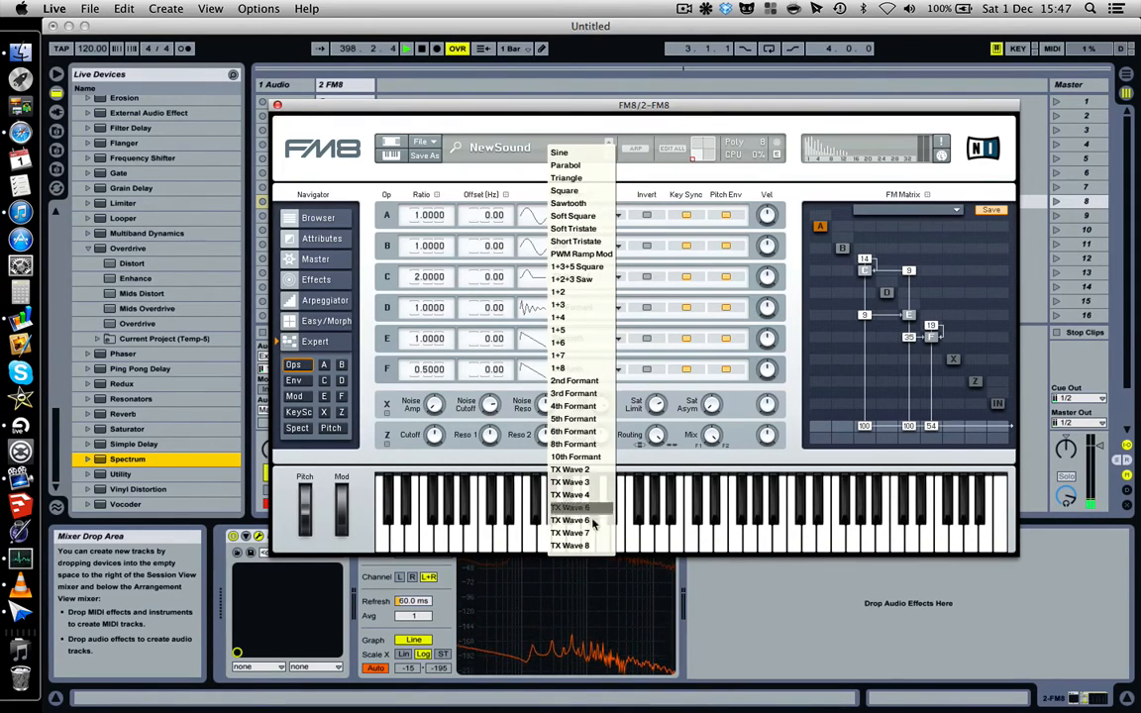
{"action": "left_click", "coordinate": [592, 545]}
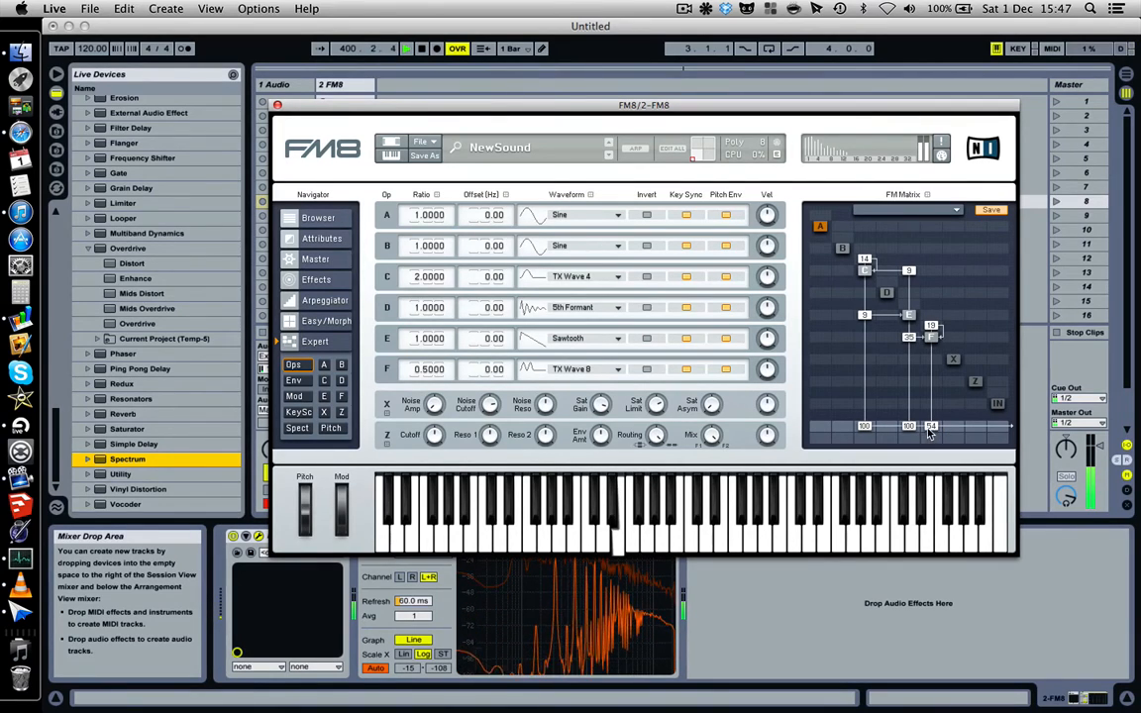
Set operator F's output to 100, the self-modulation of C to 4 and F to 10, and the E-to-C modulation to 11.
{"action": "left_click_drag", "start_coordinate": [932, 427], "coordinate": [931, 395]}
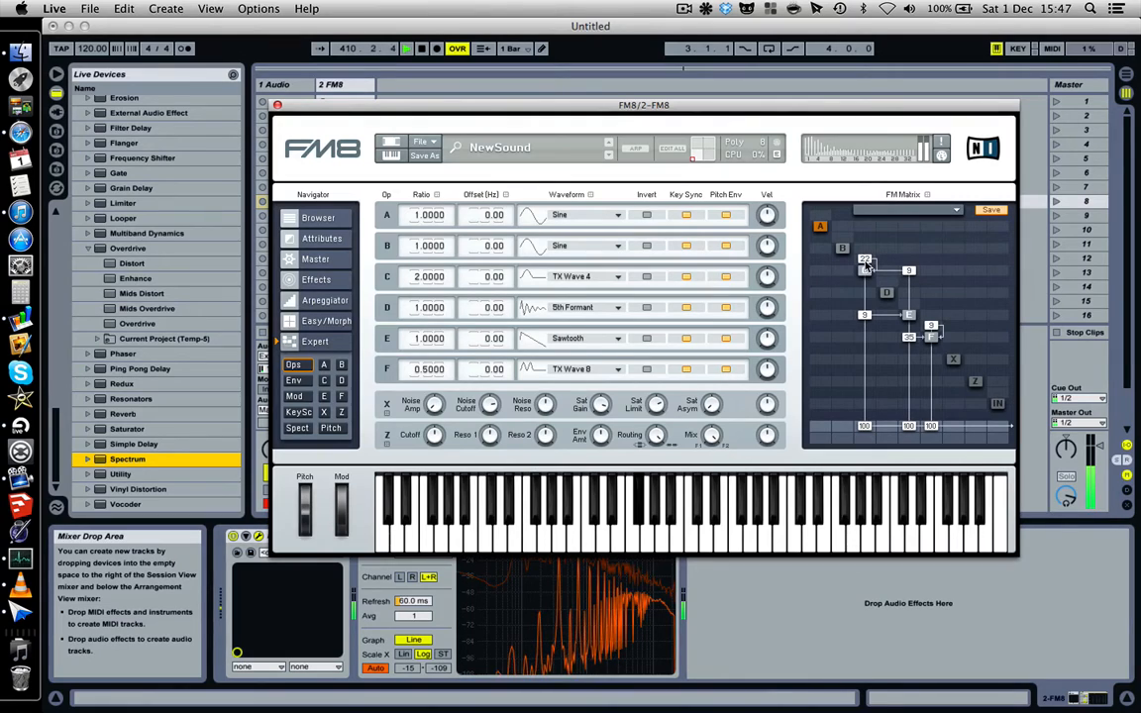
{"action": "left_click_drag", "start_coordinate": [868, 264], "coordinate": [867, 271]}
{"action": "mouse_move", "coordinate": [931, 324]}
{"action": "left_mouse_down"}
{"action": "mouse_move", "coordinate": [928, 284]}
{"action": "mouse_move", "coordinate": [934, 326]}
{"action": "left_mouse_up"}
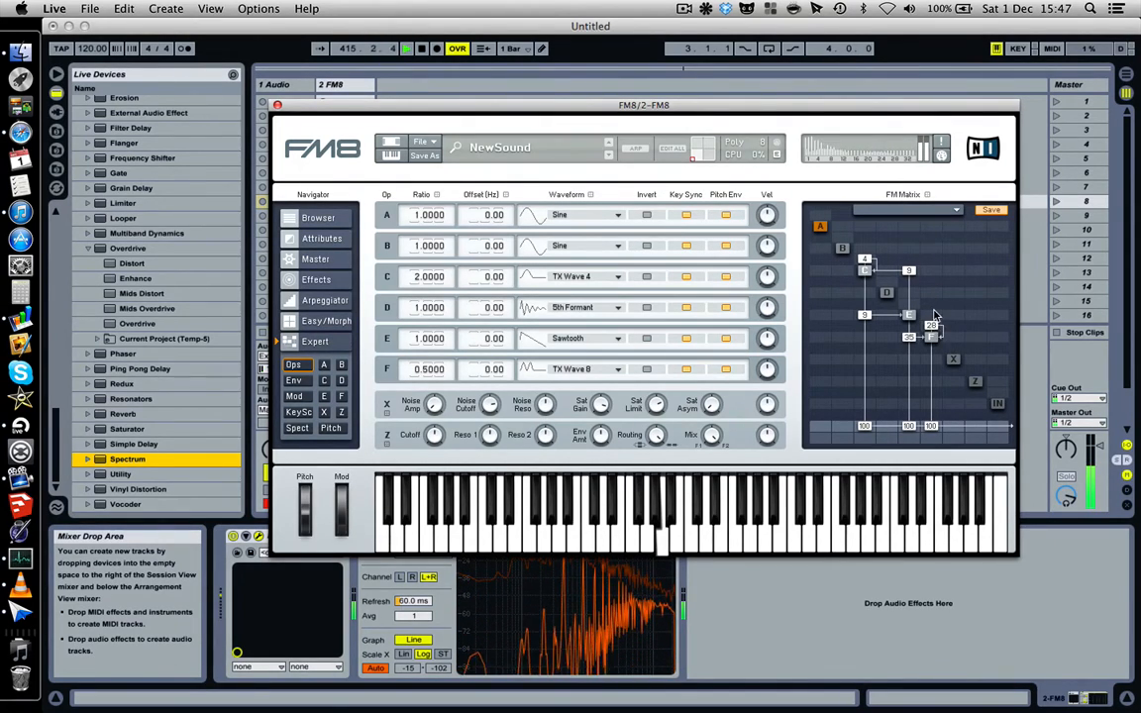
{"action": "mouse_move", "coordinate": [933, 313]}
{"action": "left_mouse_down"}
{"action": "mouse_move", "coordinate": [925, 293]}
{"action": "mouse_move", "coordinate": [927, 323]}
{"action": "left_mouse_up"}
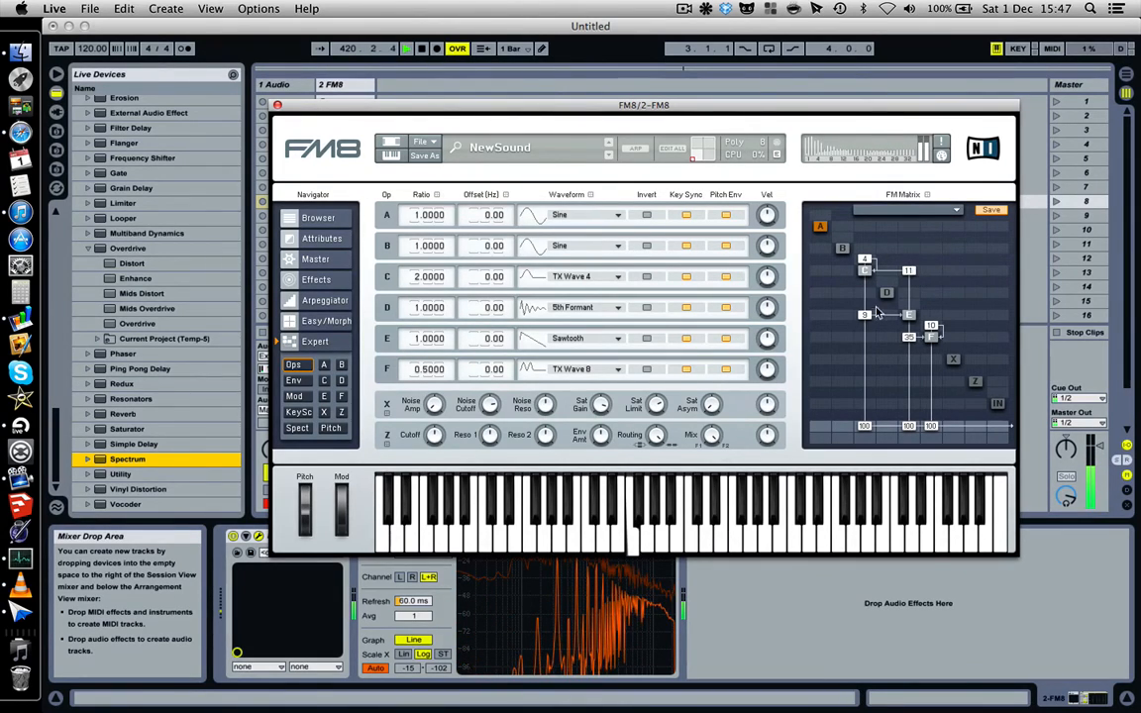
Set the C-to-E modulation to 10 and the E-to-F modulation to 32.
{"action": "left_click_drag", "start_coordinate": [869, 320], "coordinate": [922, 367]}
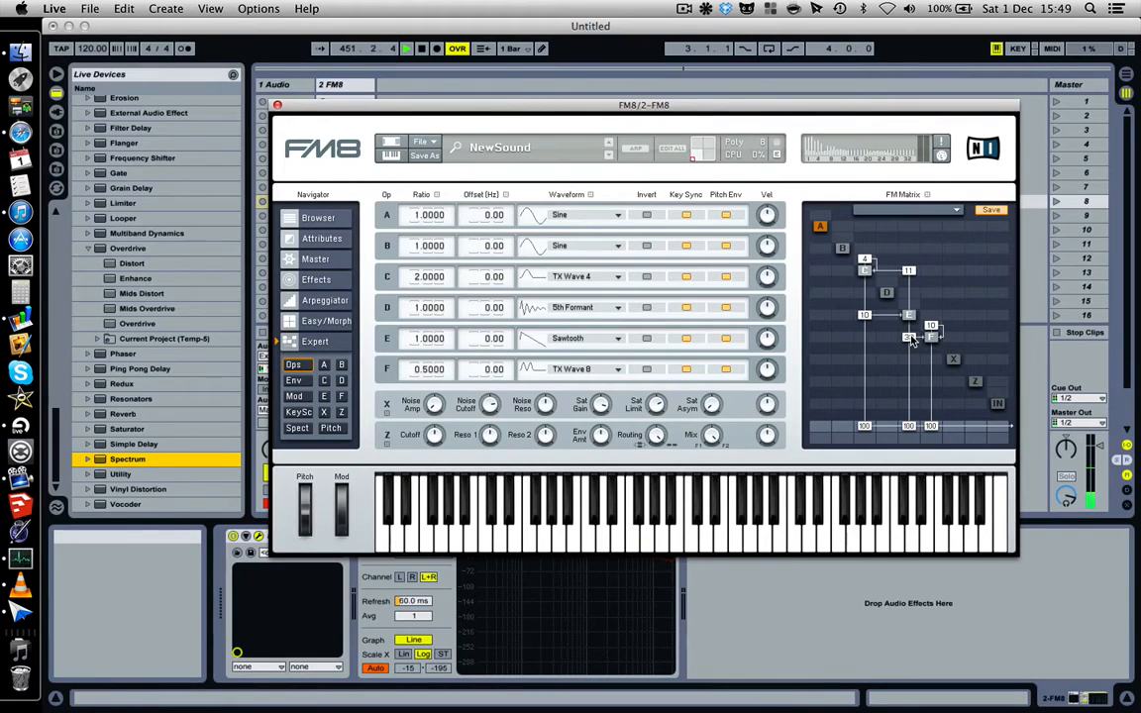
{"action": "left_click_drag", "start_coordinate": [911, 339], "coordinate": [895, 259]}
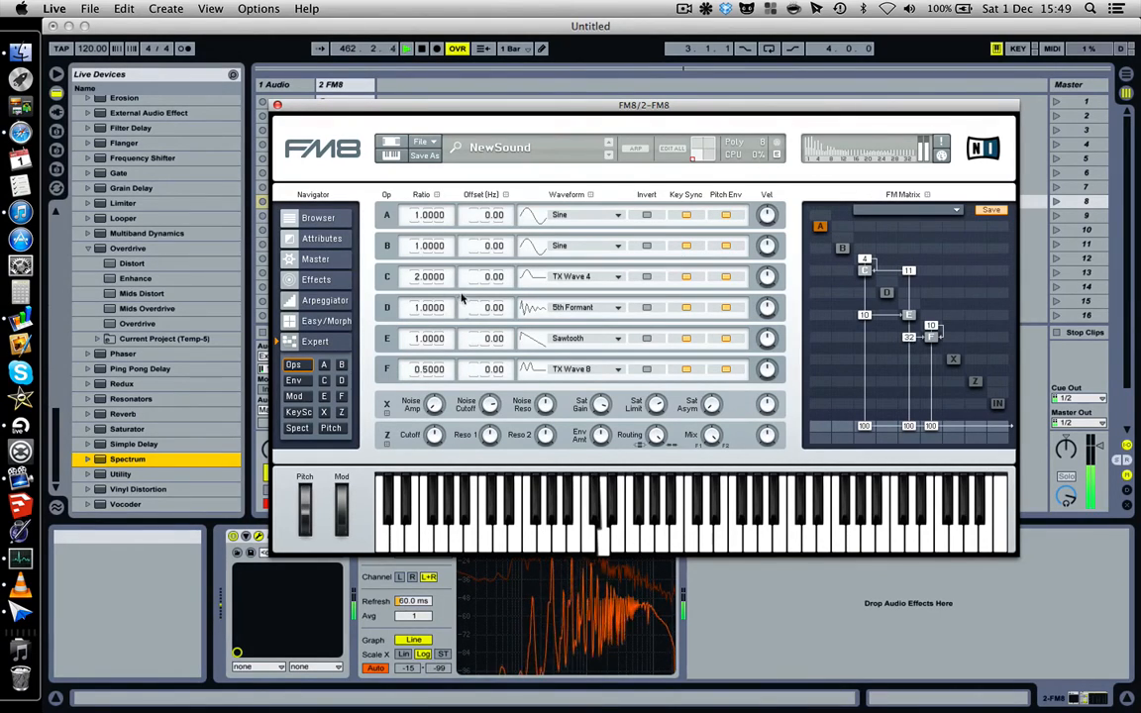
Detune operator C by fine-tuning its ratio to 1.9811.
{"action": "left_click_drag", "start_coordinate": [441, 282], "coordinate": [434, 312]}
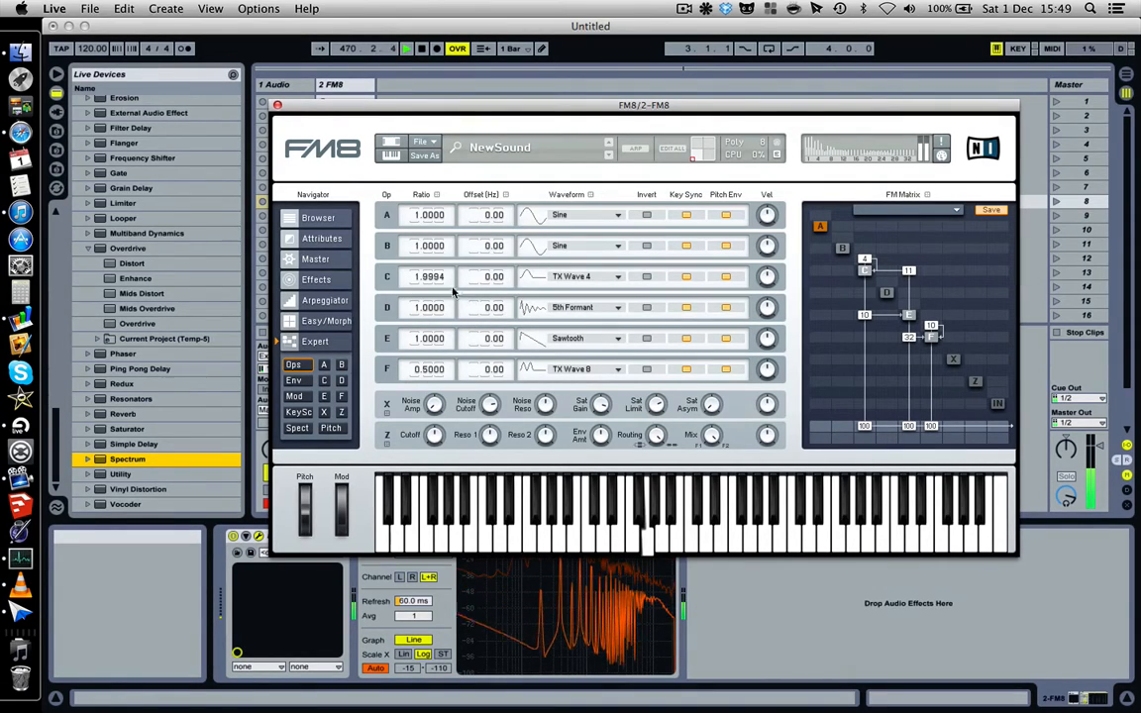
{"action": "mouse_move", "coordinate": [435, 281]}
{"action": "left_mouse_down"}
{"action": "mouse_move", "coordinate": [443, 372]}
{"action": "mouse_move", "coordinate": [441, 300]}
{"action": "left_mouse_up"}
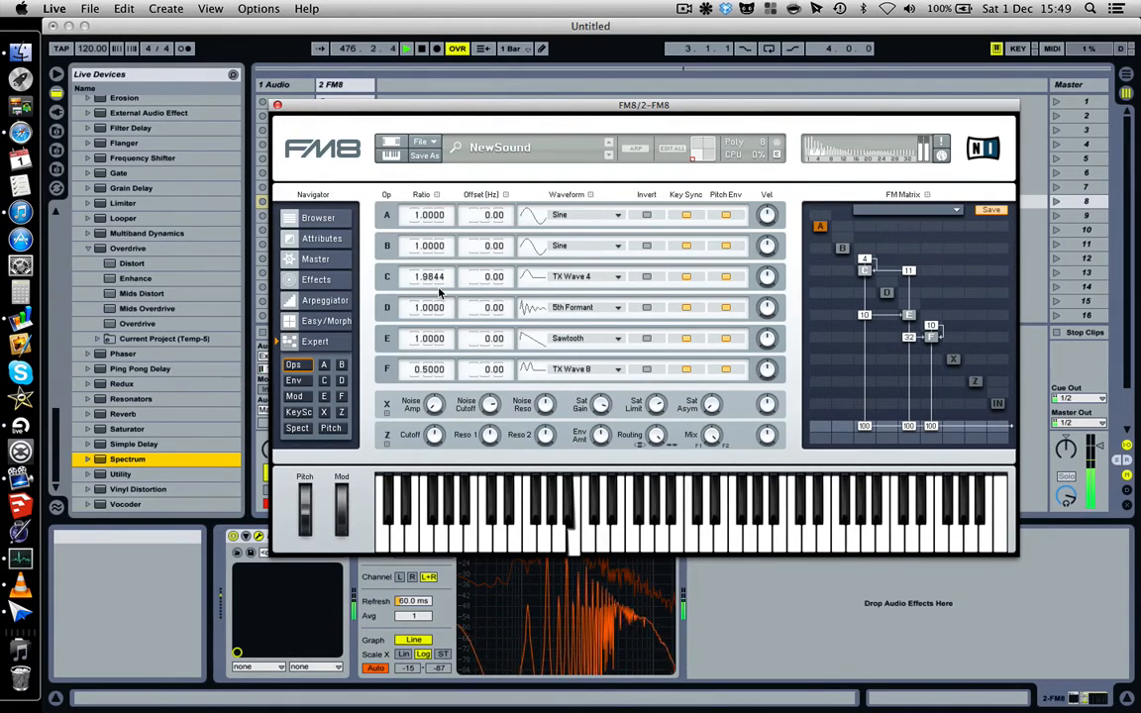
{"action": "left_click_drag", "start_coordinate": [440, 292], "coordinate": [443, 328]}
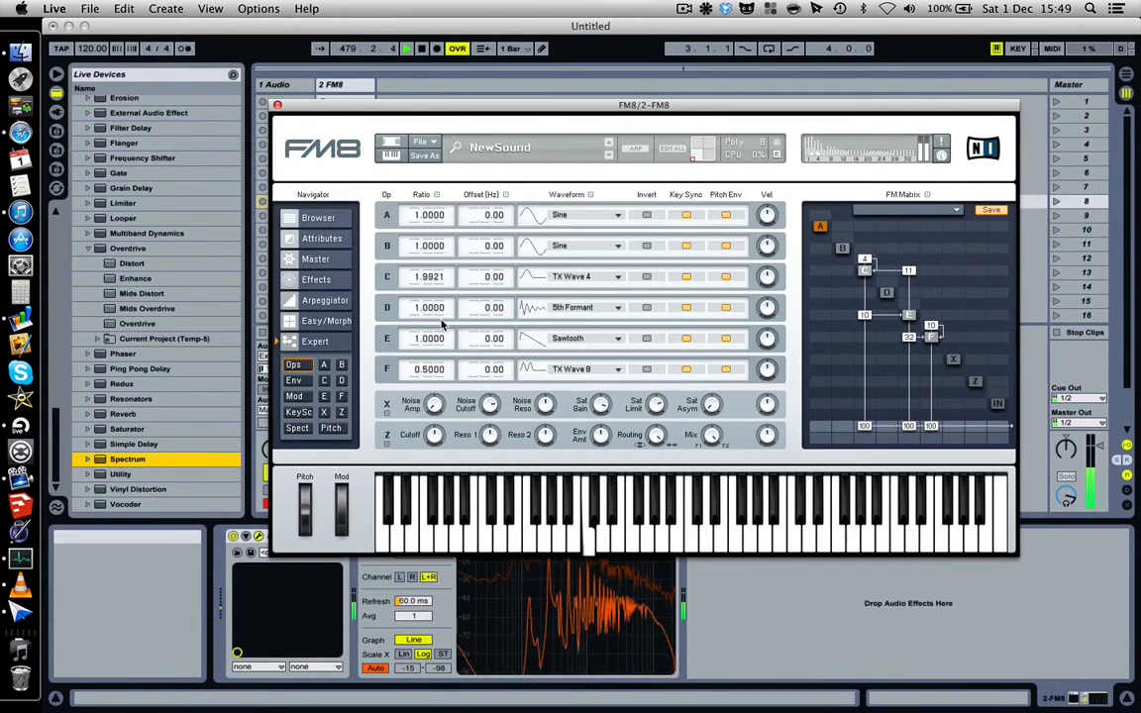
{"action": "mouse_move", "coordinate": [436, 277]}
{"action": "left_mouse_down"}
{"action": "mouse_move", "coordinate": [437, 314]}
{"action": "mouse_move", "coordinate": [442, 285]}
{"action": "left_mouse_up"}
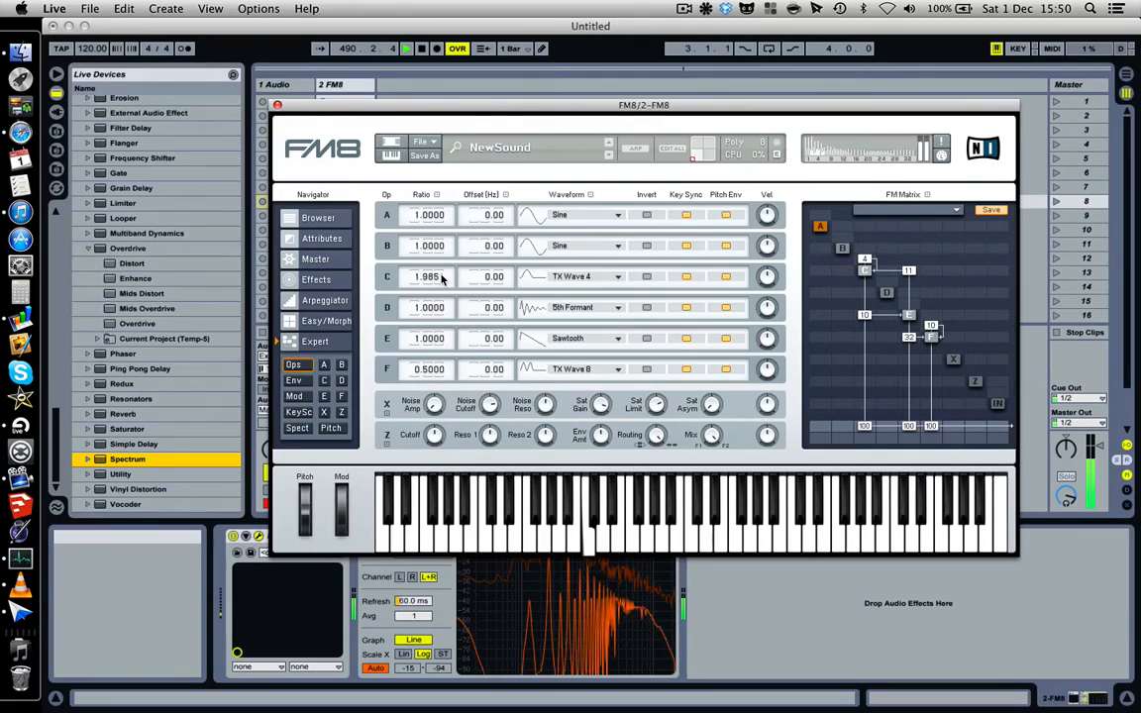
{"action": "mouse_move", "coordinate": [433, 277]}
{"action": "left_mouse_down"}
{"action": "mouse_move", "coordinate": [433, 267]}
{"action": "mouse_move", "coordinate": [436, 304]}
{"action": "mouse_move", "coordinate": [436, 285]}
{"action": "left_mouse_up"}
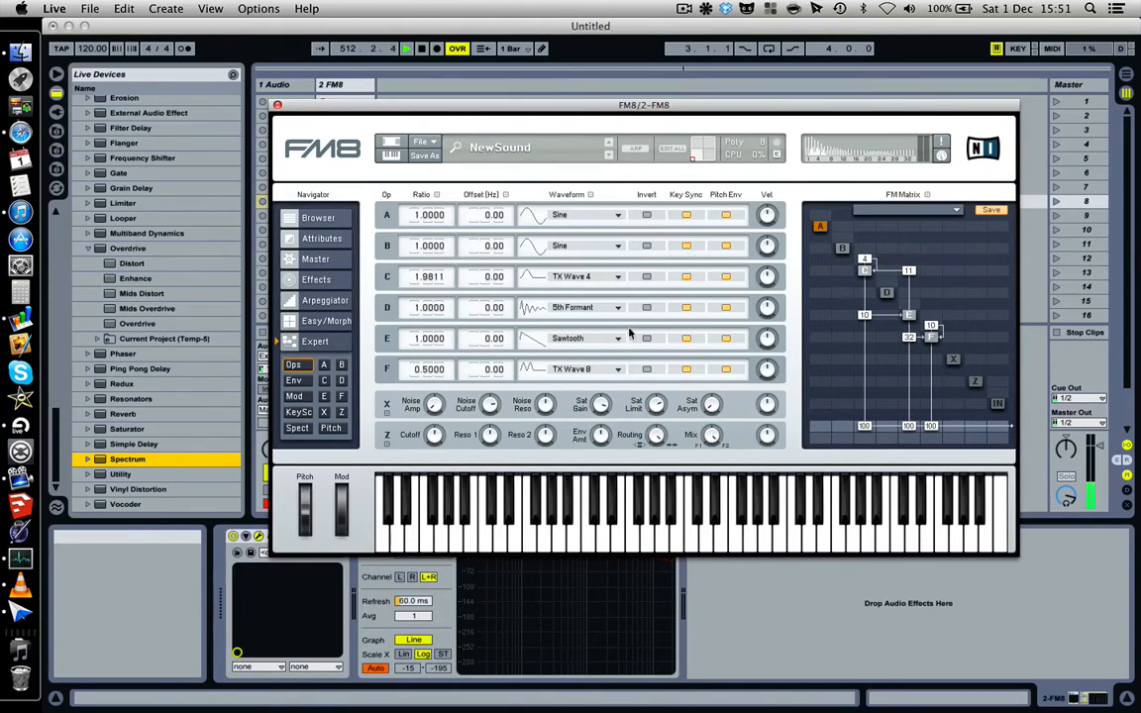
Open the operators' envelope page.
{"action": "left_click", "coordinate": [886, 293]}
{"action": "left_click", "coordinate": [297, 382]}
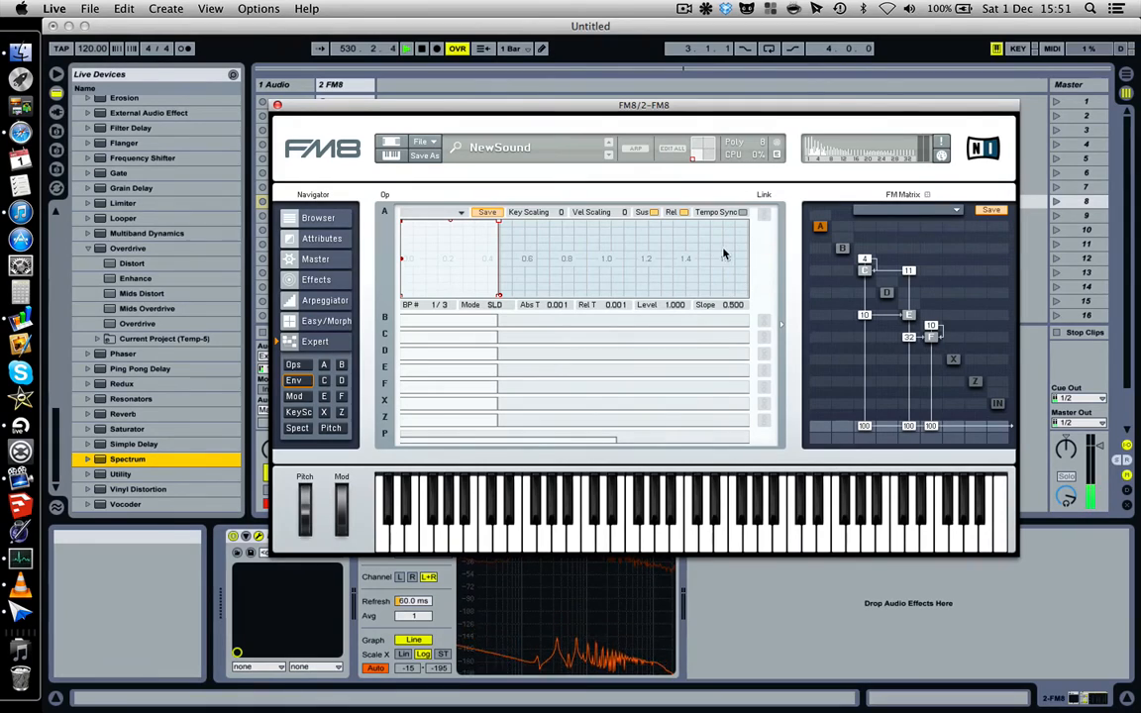
Shape operator C's envelope with a 0.016 attack and a second breakpoint at 0.628 with level 0.866.
{"action": "left_click", "coordinate": [448, 334]}
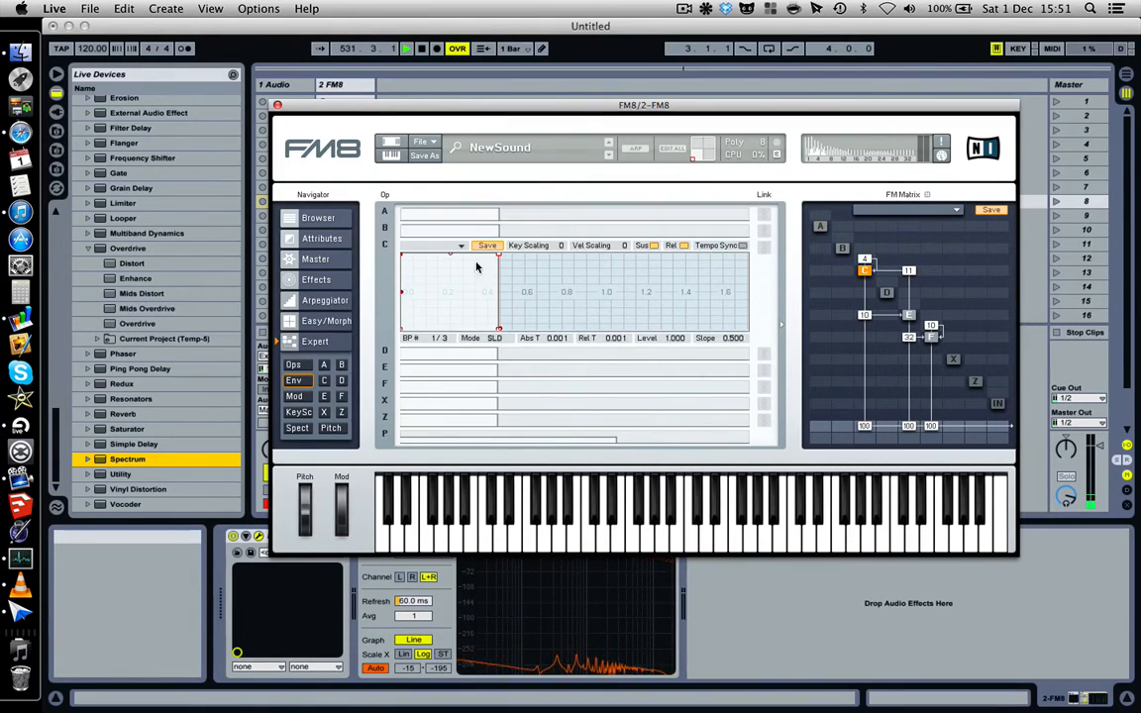
{"action": "left_click_drag", "start_coordinate": [401, 256], "coordinate": [405, 257]}
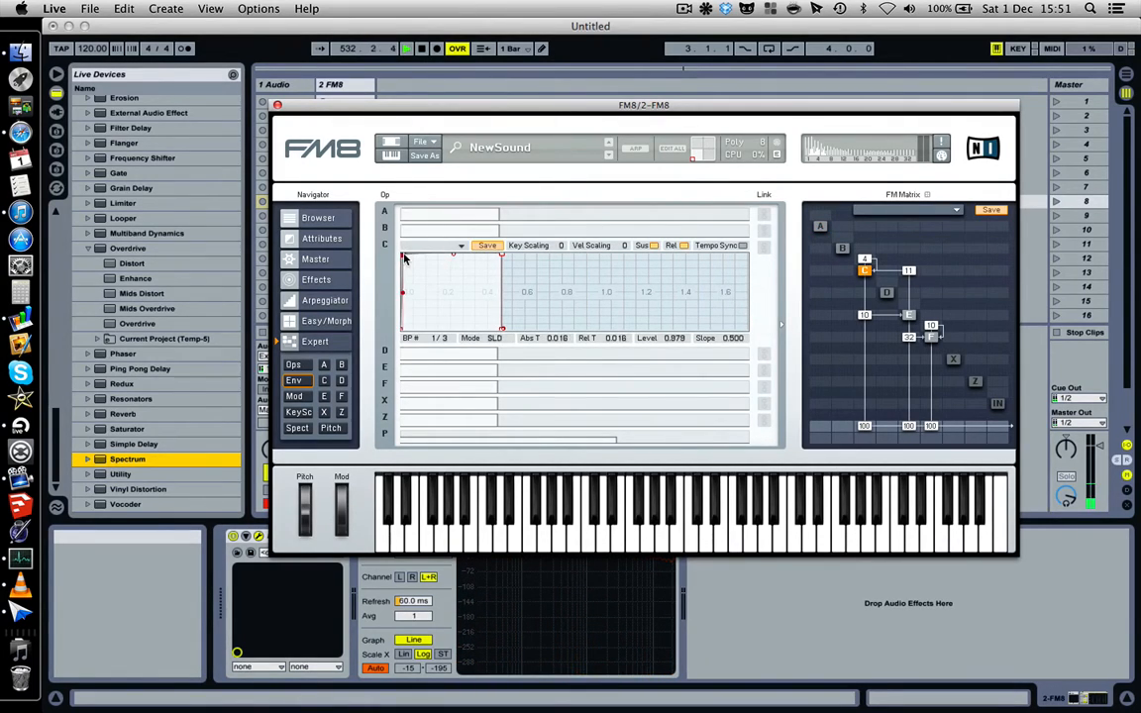
{"action": "left_click_drag", "start_coordinate": [501, 256], "coordinate": [525, 265]}
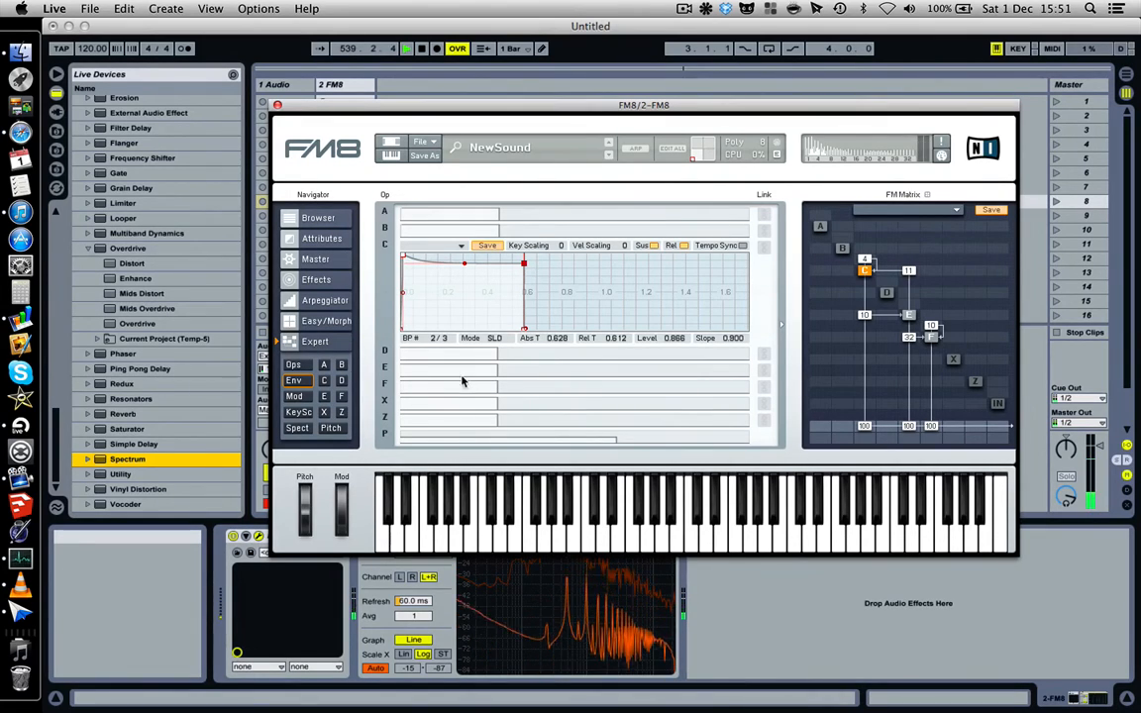
Give operator E's envelope a 0.040 attack and a second breakpoint level of 0.887, and lower operator C's second breakpoint level to 0.742.
{"action": "left_click", "coordinate": [422, 366]}
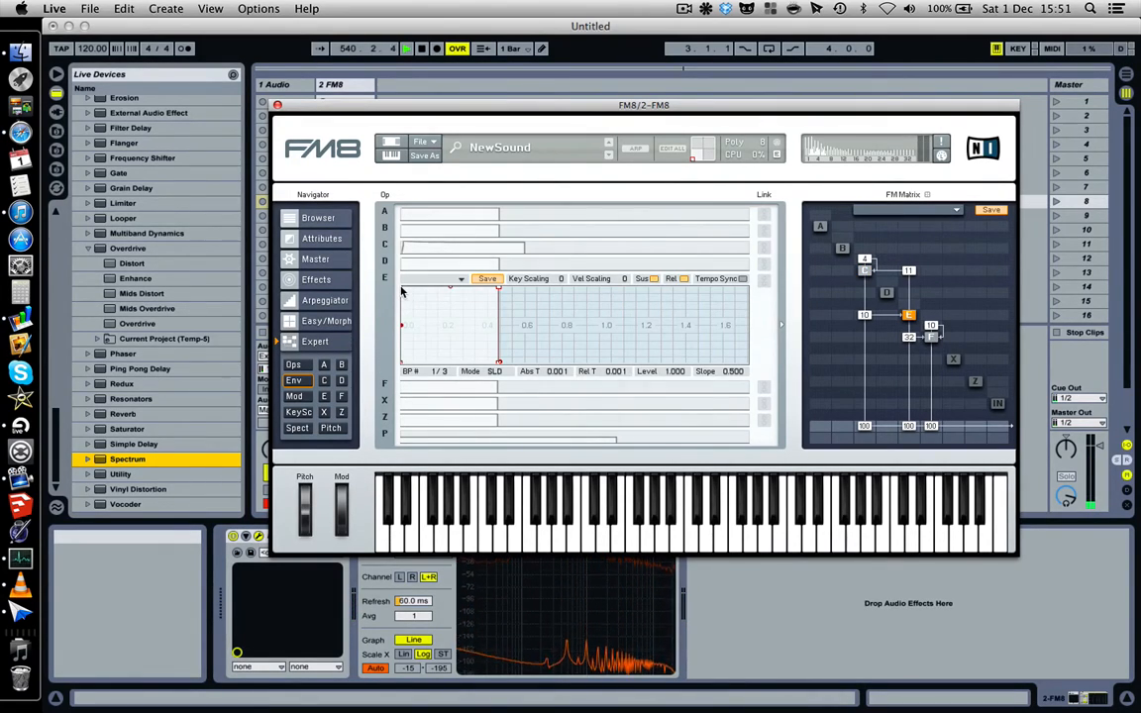
{"action": "left_click_drag", "start_coordinate": [402, 288], "coordinate": [408, 288]}
{"action": "mouse_move", "coordinate": [505, 288]}
{"action": "left_mouse_down"}
{"action": "mouse_move", "coordinate": [523, 301]}
{"action": "mouse_move", "coordinate": [503, 299]}
{"action": "mouse_move", "coordinate": [470, 350]}
{"action": "mouse_move", "coordinate": [471, 321]}
{"action": "mouse_move", "coordinate": [504, 298]}
{"action": "mouse_move", "coordinate": [537, 304]}
{"action": "mouse_move", "coordinate": [525, 278]}
{"action": "left_mouse_up"}
{"action": "left_click", "coordinate": [483, 245]}
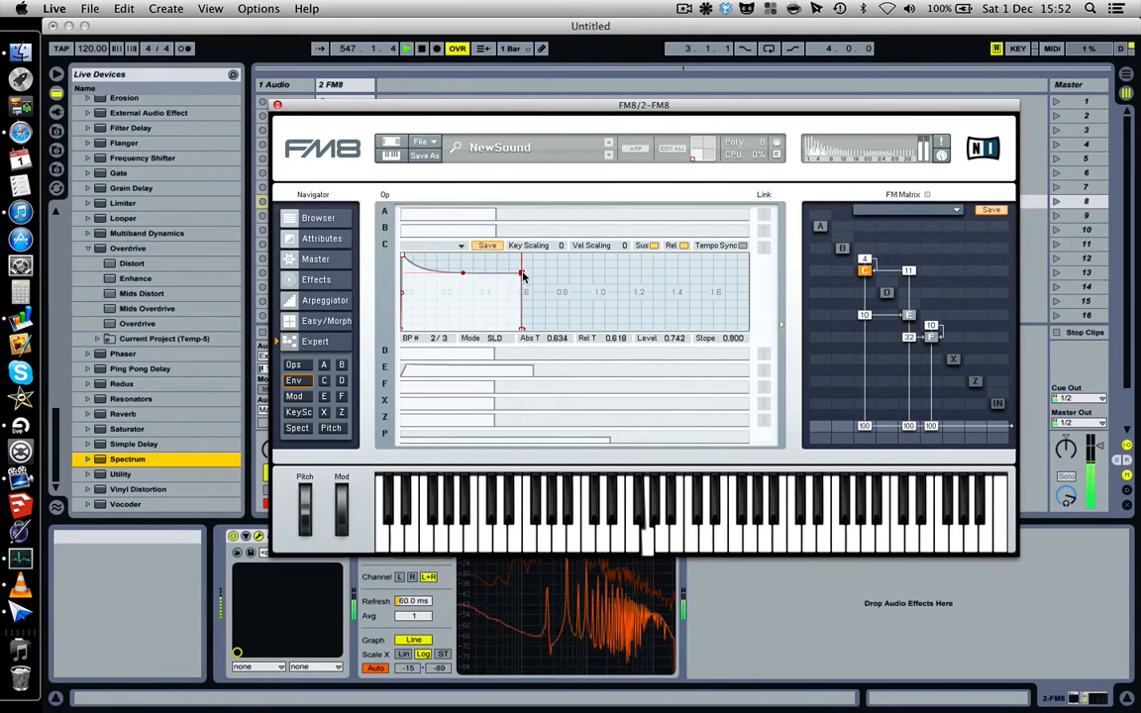
Shape operator F's envelope with a 0.012 attack and a second breakpoint at 0.557 with level 0.701.
{"action": "left_click", "coordinate": [457, 387]}
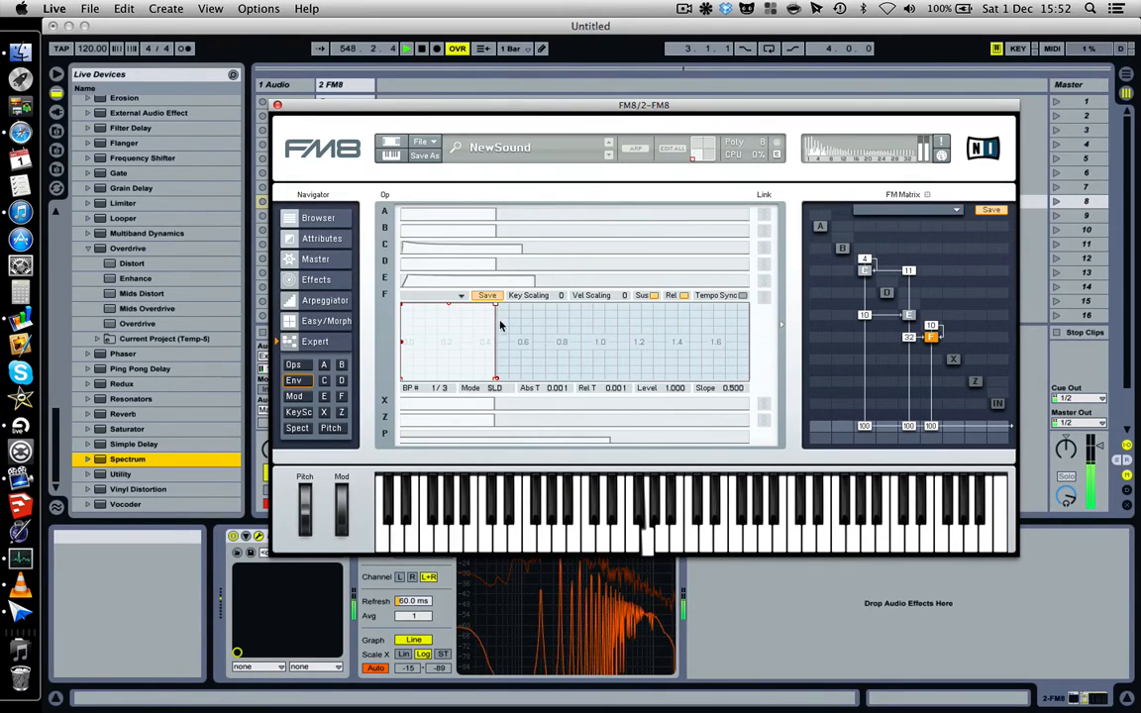
{"action": "mouse_move", "coordinate": [402, 308]}
{"action": "left_mouse_down"}
{"action": "mouse_move", "coordinate": [420, 306]}
{"action": "mouse_move", "coordinate": [403, 308]}
{"action": "left_mouse_up"}
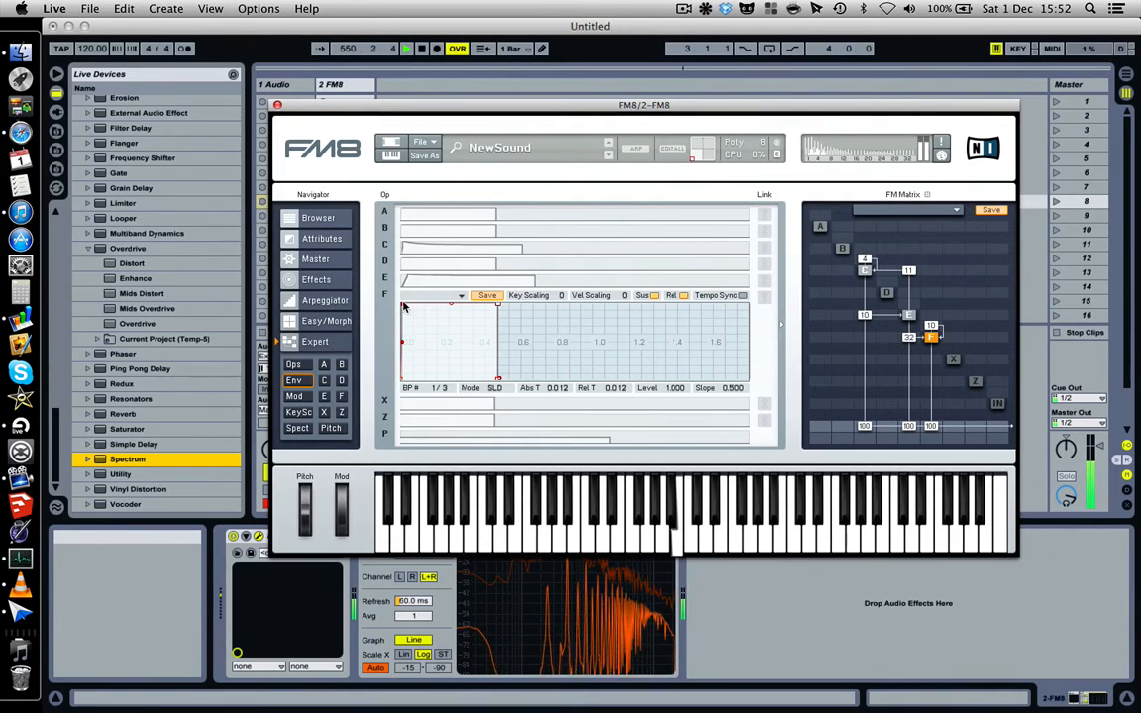
{"action": "left_click_drag", "start_coordinate": [500, 307], "coordinate": [546, 329]}
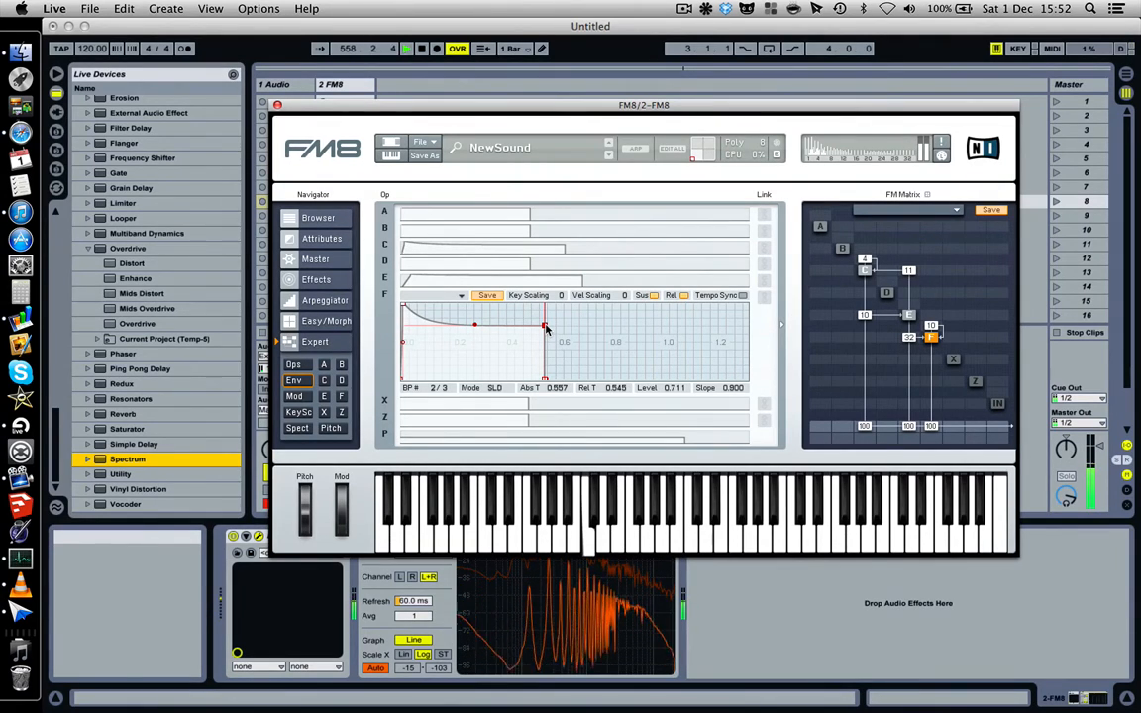
{"action": "left_click_drag", "start_coordinate": [546, 326], "coordinate": [546, 327]}
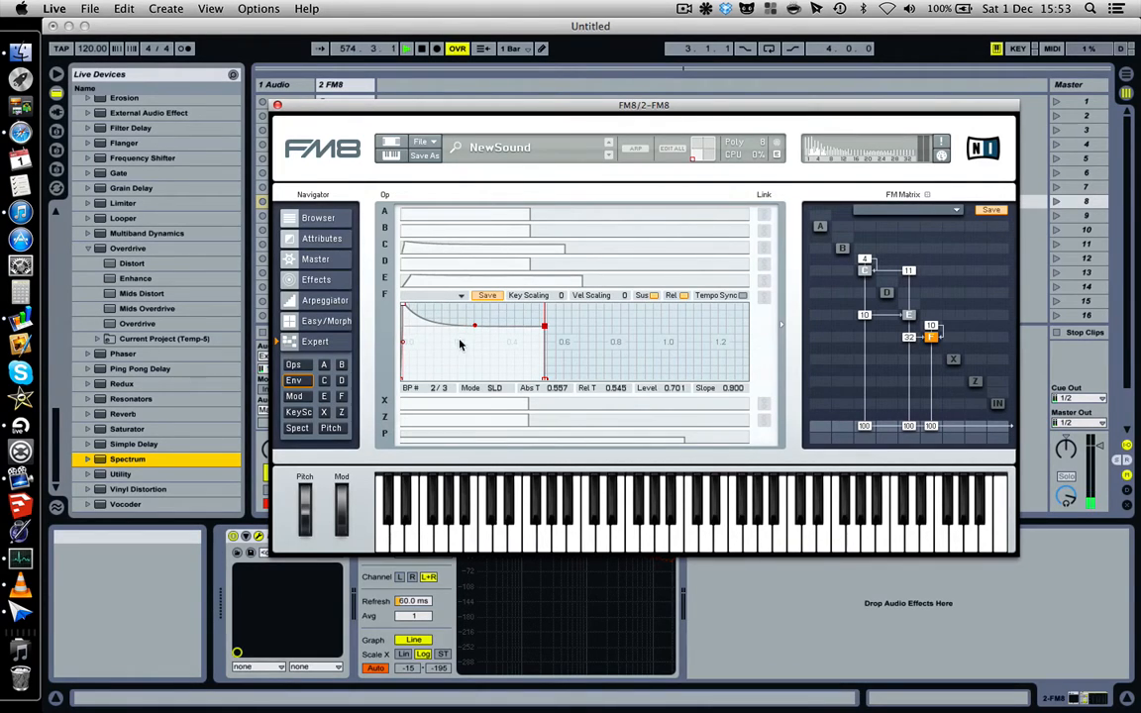
Raise the second breakpoints of the F, E and C envelopes to the full level of 1.000.
{"action": "left_click_drag", "start_coordinate": [547, 329], "coordinate": [494, 279]}
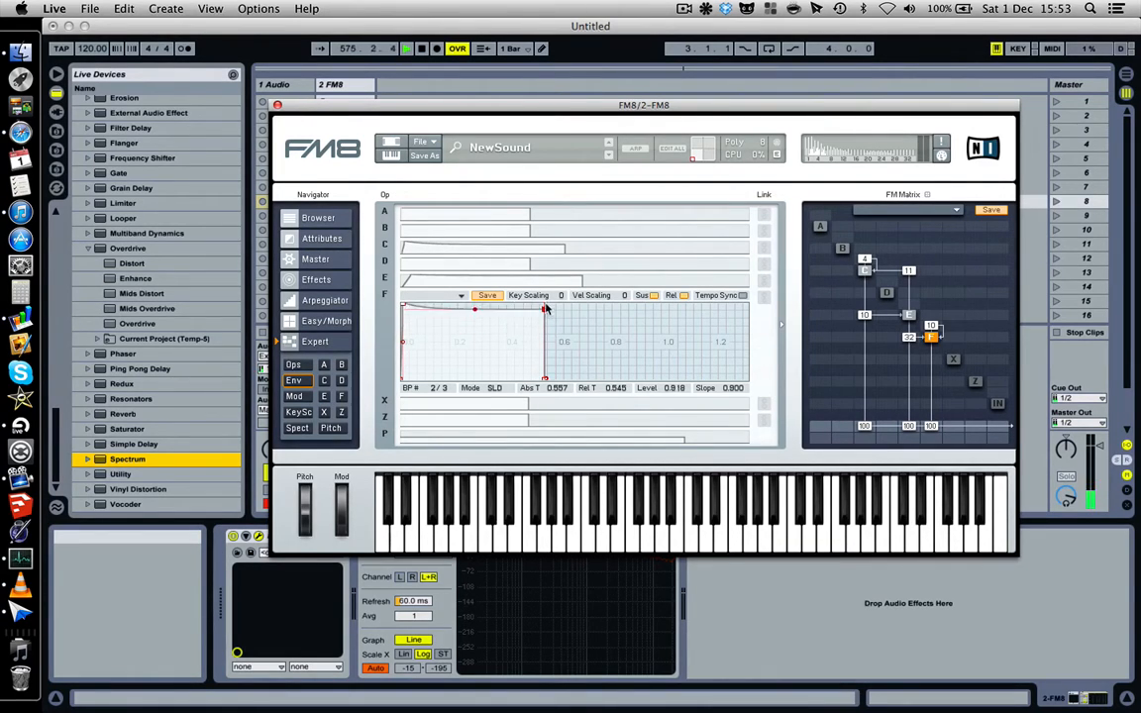
{"action": "left_click", "coordinate": [490, 280]}
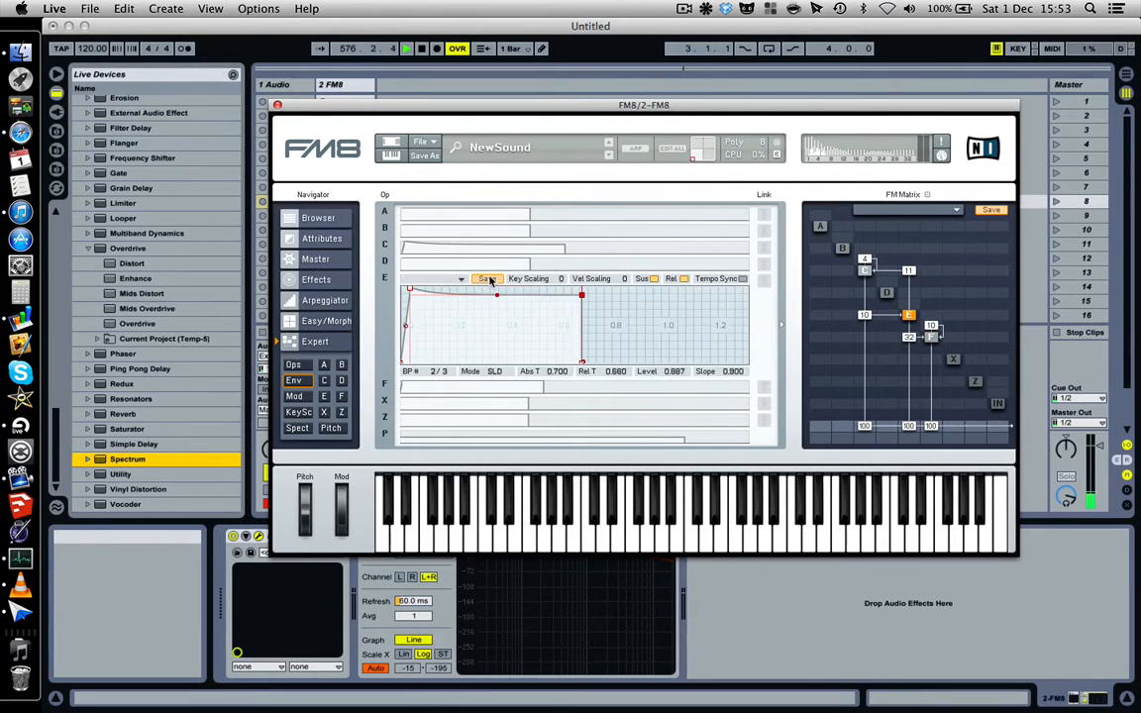
{"action": "left_click_drag", "start_coordinate": [583, 297], "coordinate": [563, 254]}
{"action": "left_click", "coordinate": [533, 254]}
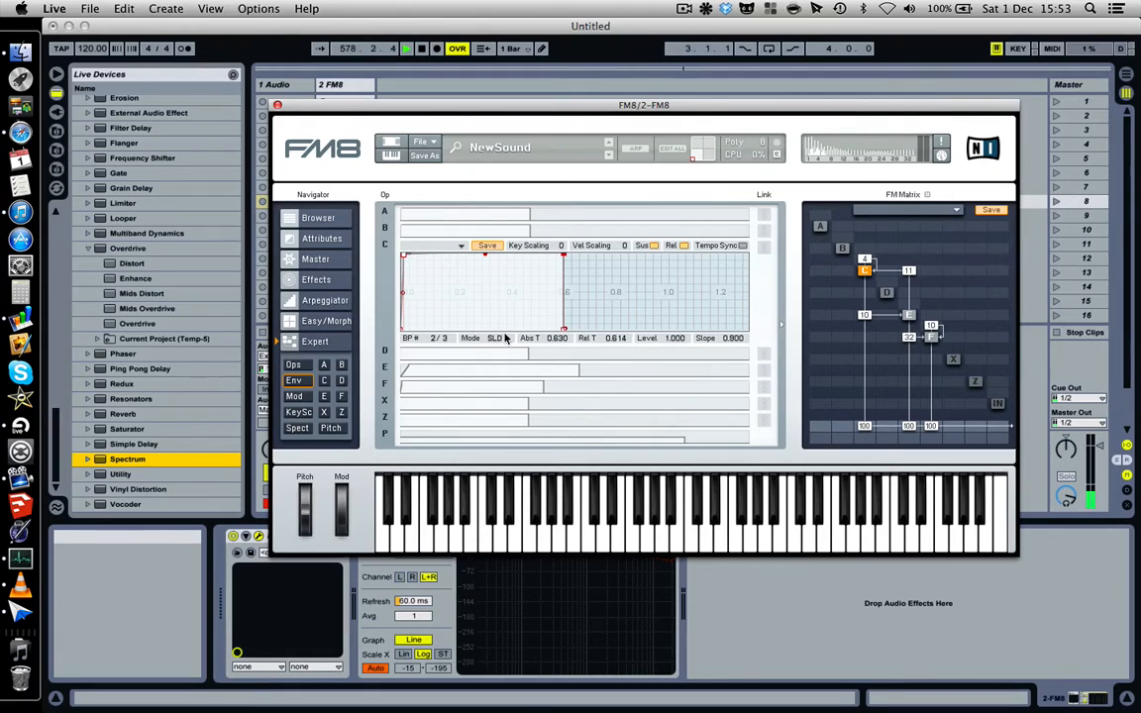
{"action": "left_click", "coordinate": [433, 234]}
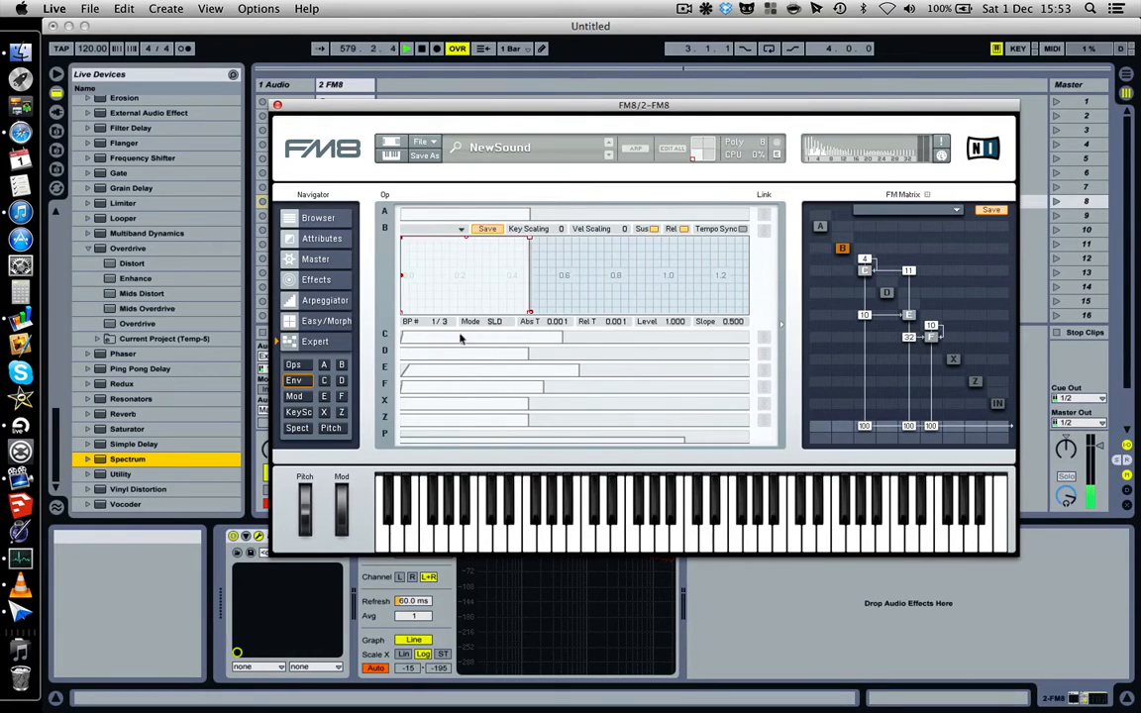
{"action": "left_click", "coordinate": [464, 214]}
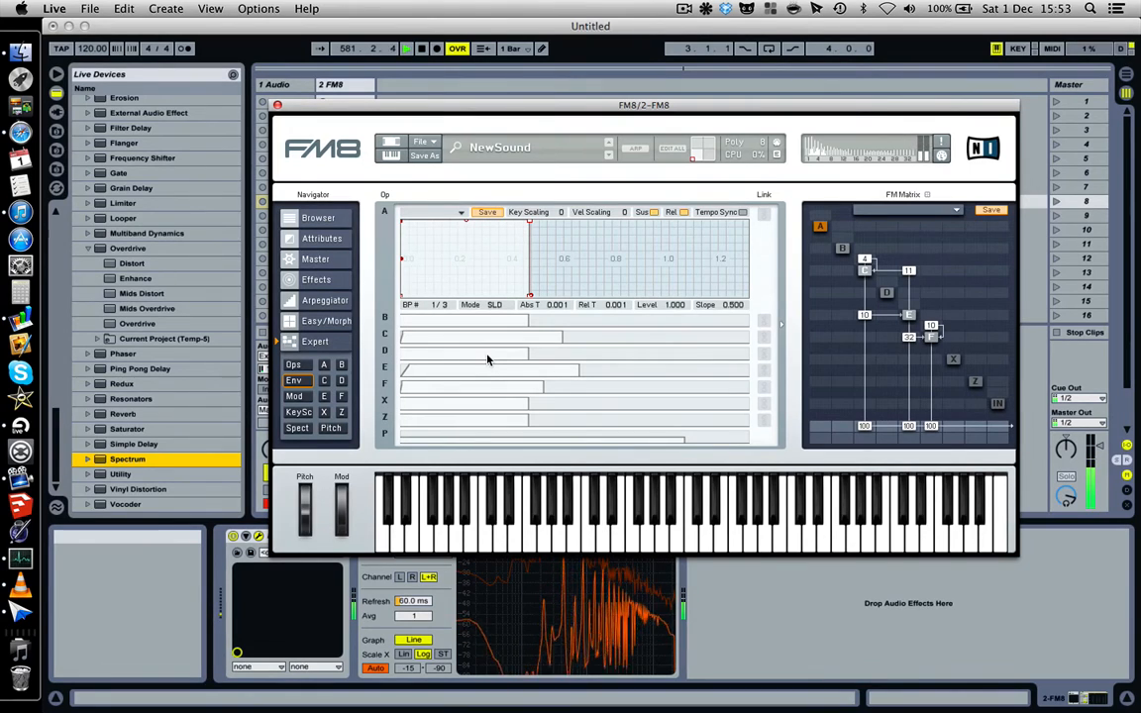
Shorten operator E's envelope attack to 0.015 at level 1.000.
{"action": "left_click", "coordinate": [433, 369]}
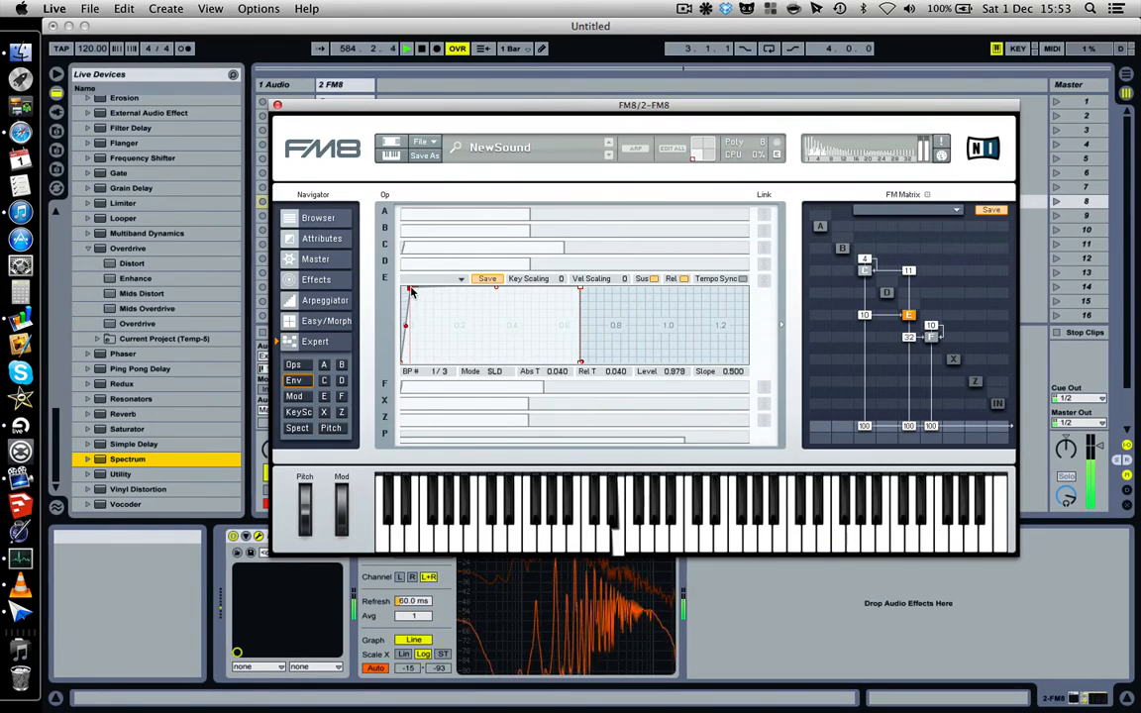
{"action": "left_click_drag", "start_coordinate": [410, 289], "coordinate": [405, 286]}
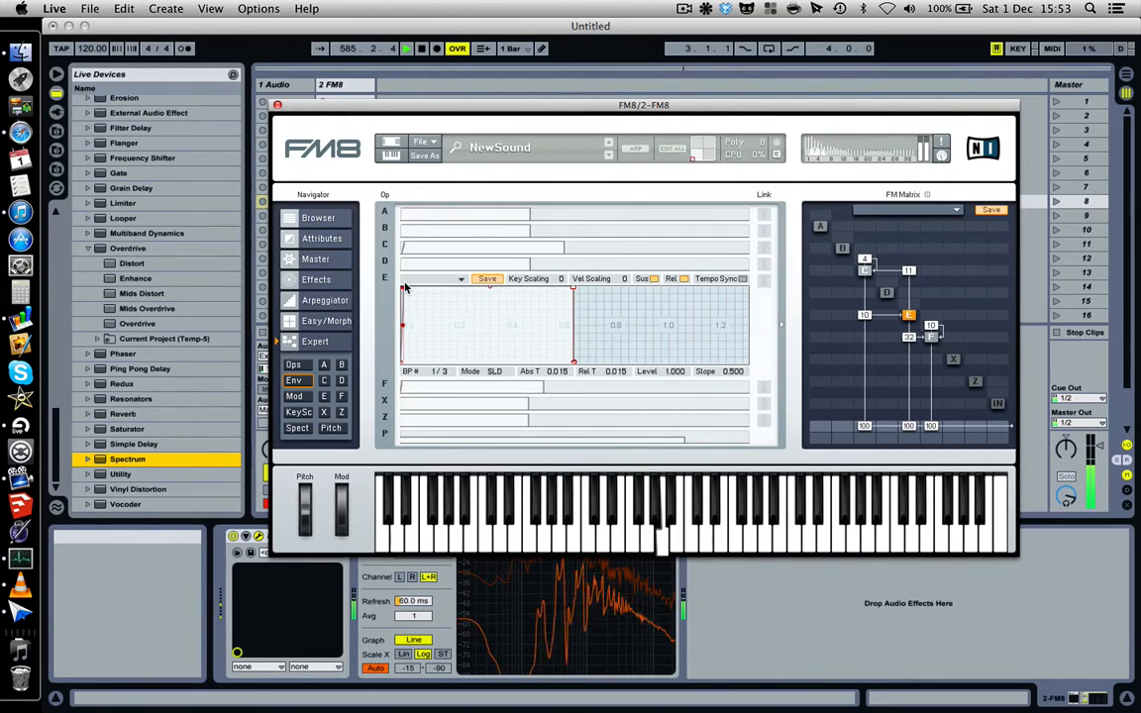
{"action": "left_click", "coordinate": [416, 387]}
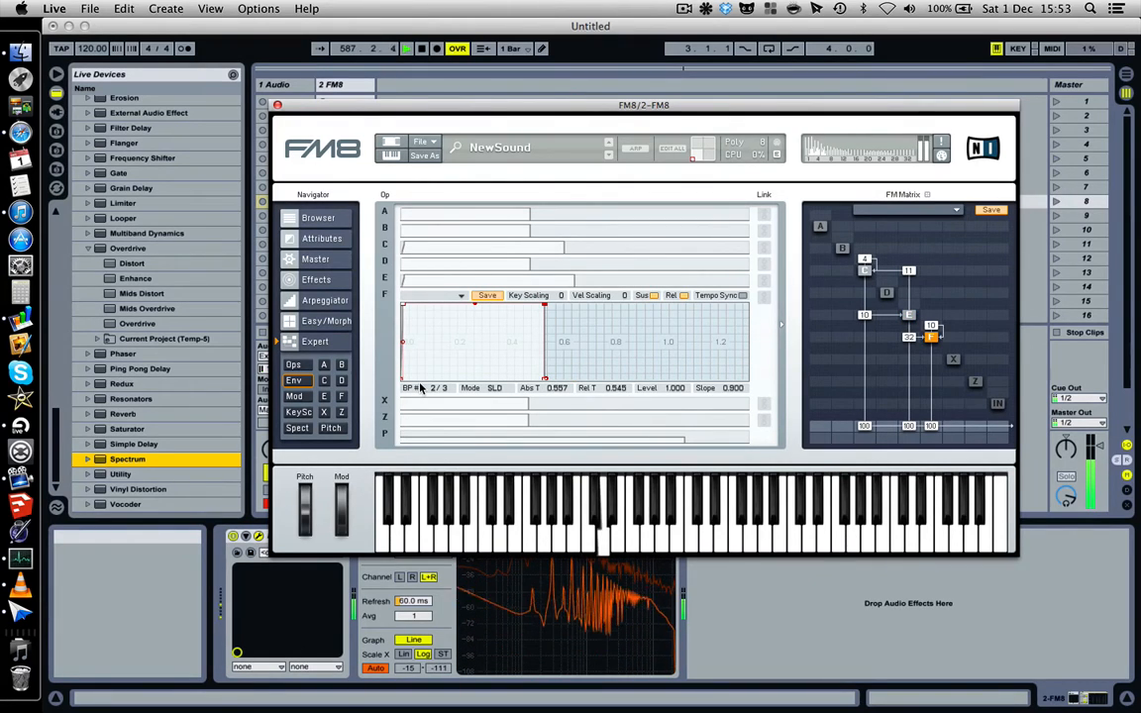
{"action": "left_click", "coordinate": [413, 402]}
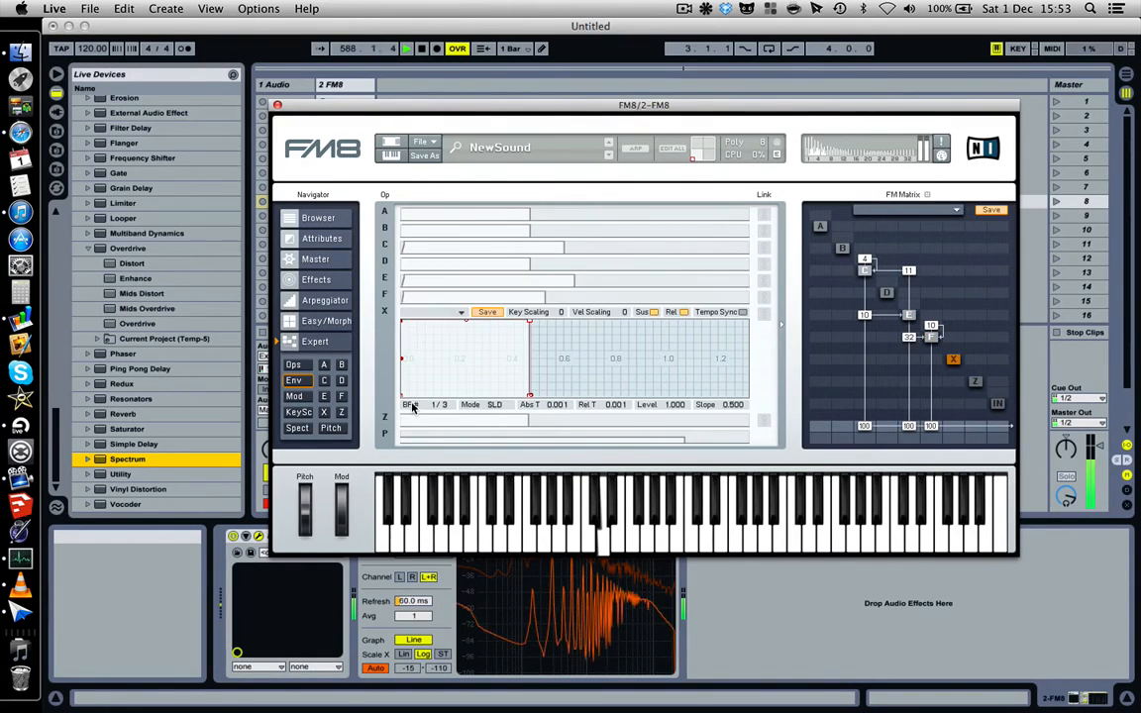
{"action": "left_click", "coordinate": [421, 295]}
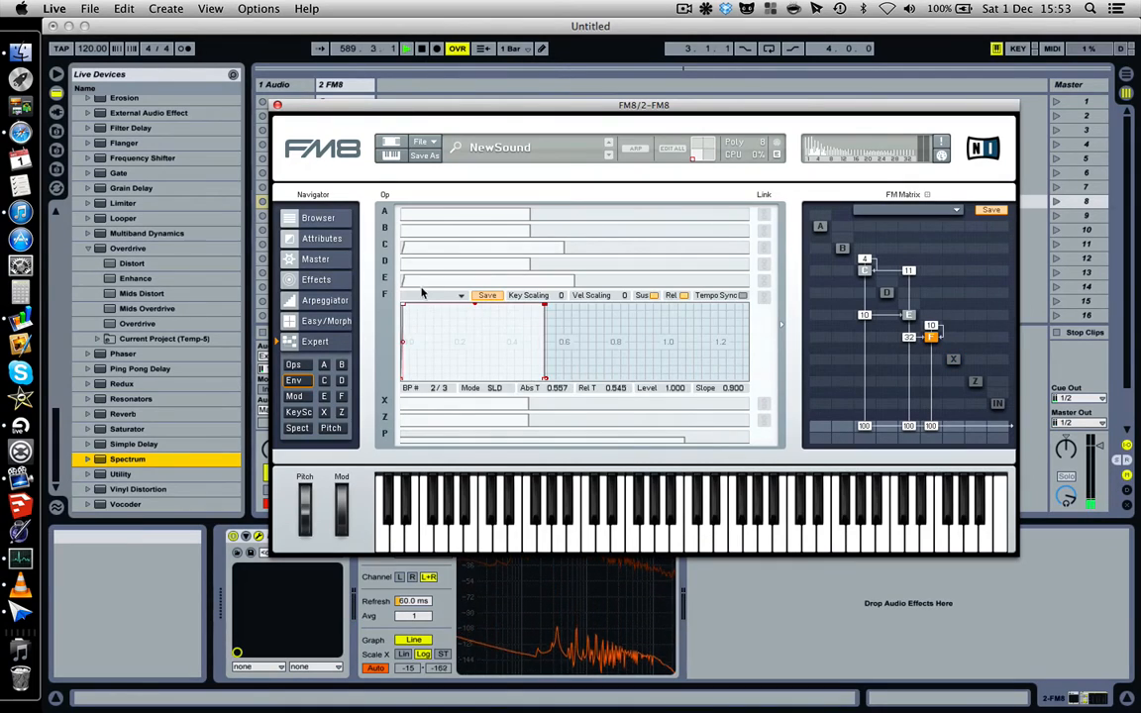
{"action": "left_click", "coordinate": [420, 279]}
{"action": "left_click", "coordinate": [410, 226]}
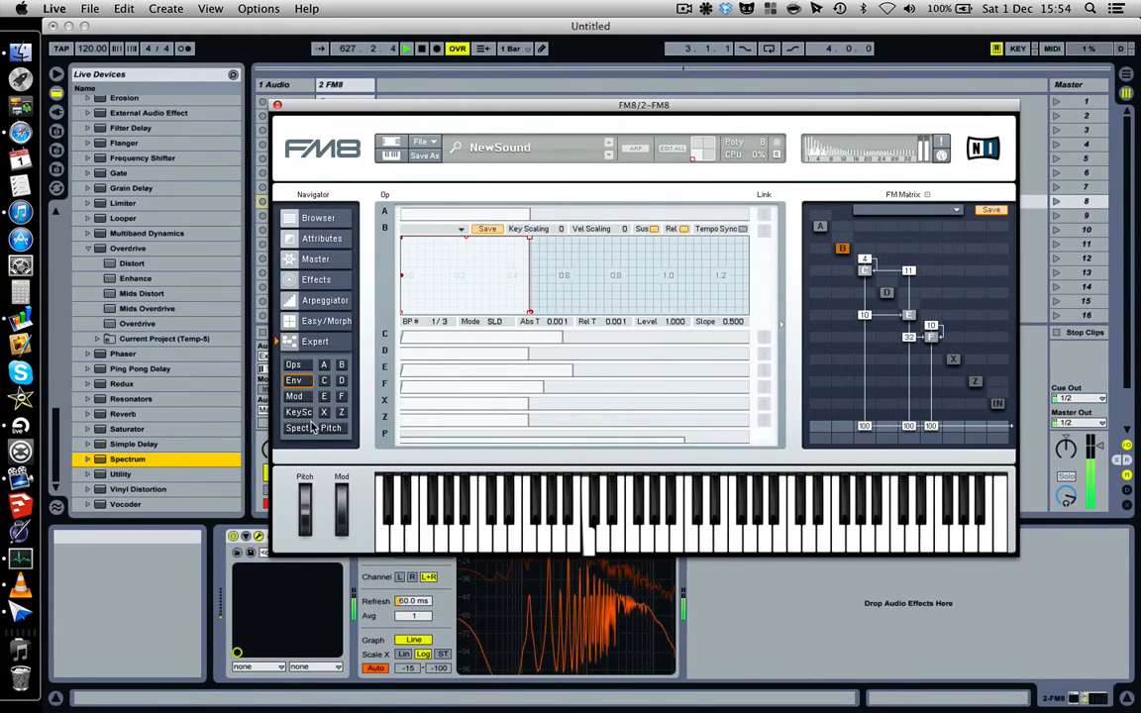
Set operator C's ratio to 2.0000 on the operators page.
{"action": "left_click", "coordinate": [295, 366]}
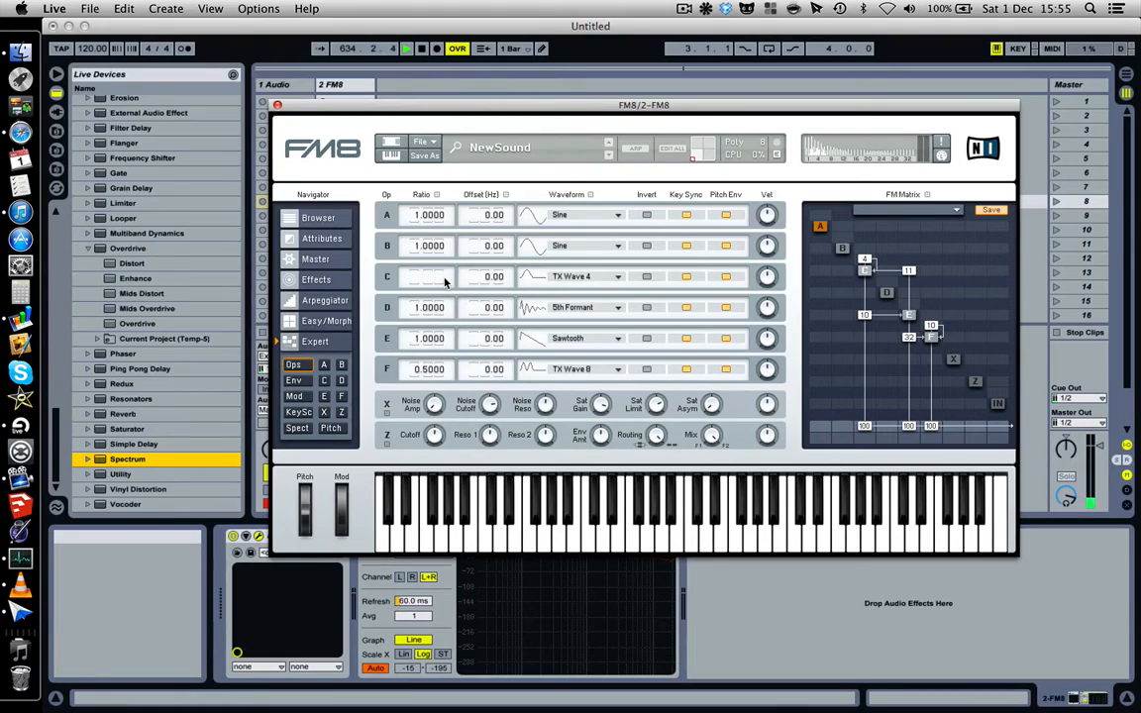
{"action": "key", "text": "Return"}
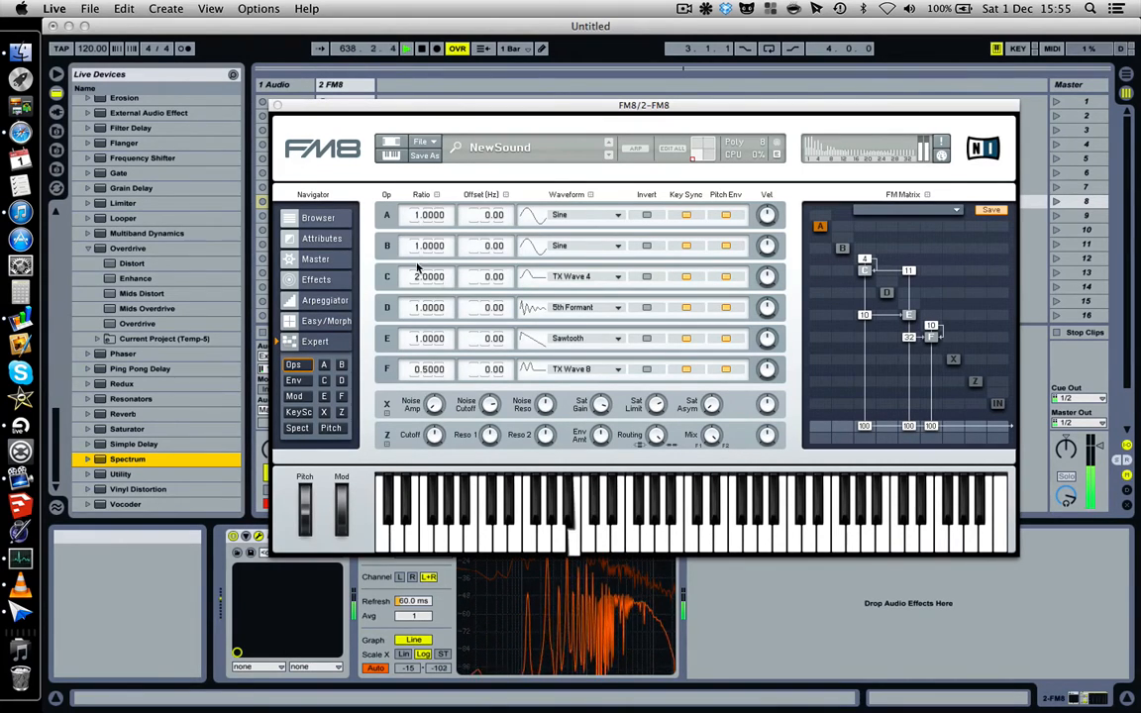
Set the master unison to 2 voices with a detune of 81.
{"action": "left_click", "coordinate": [334, 260]}
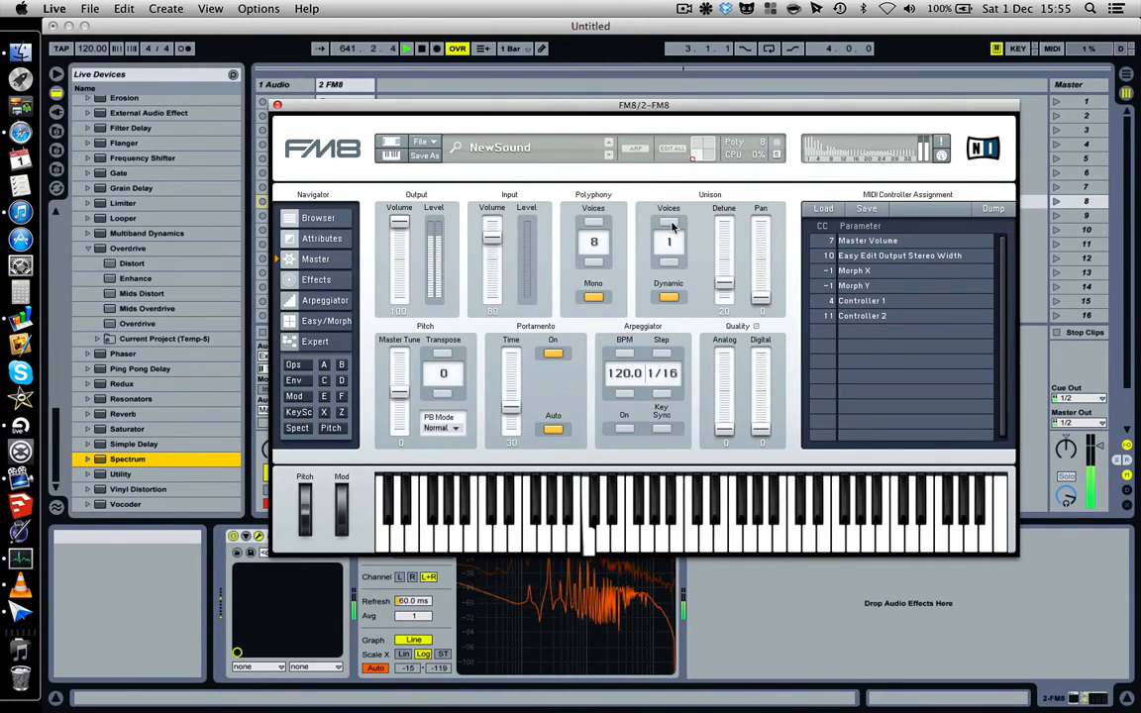
{"action": "left_click", "coordinate": [670, 223]}
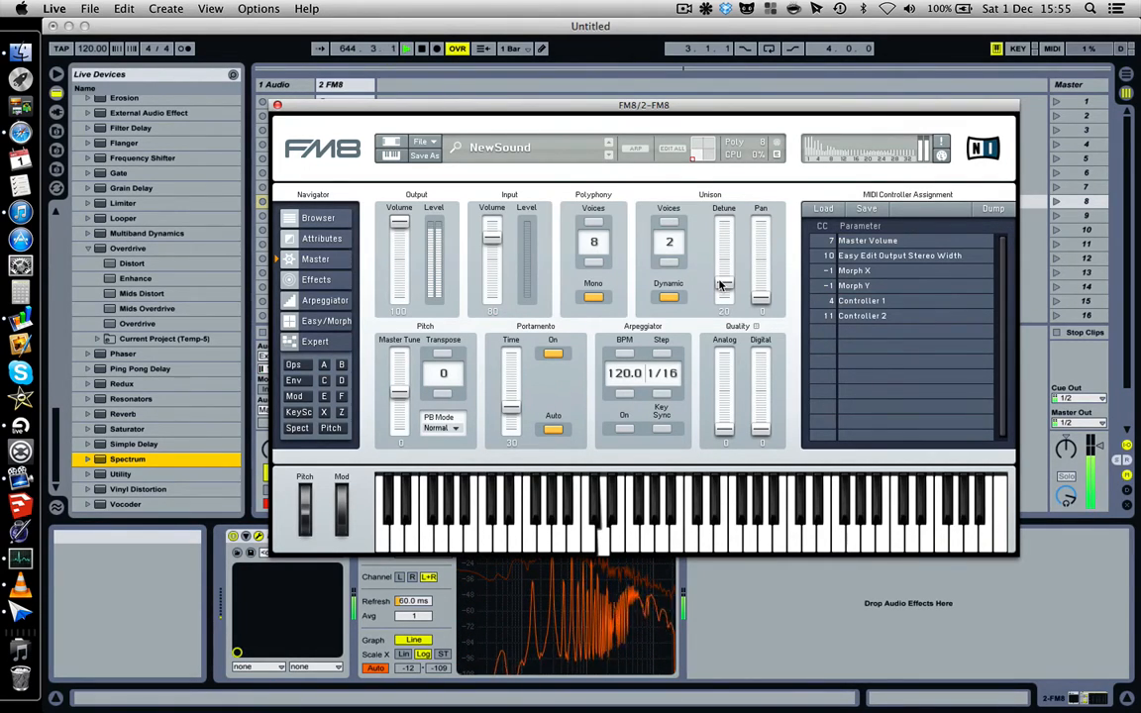
{"action": "left_click_drag", "start_coordinate": [720, 285], "coordinate": [720, 256]}
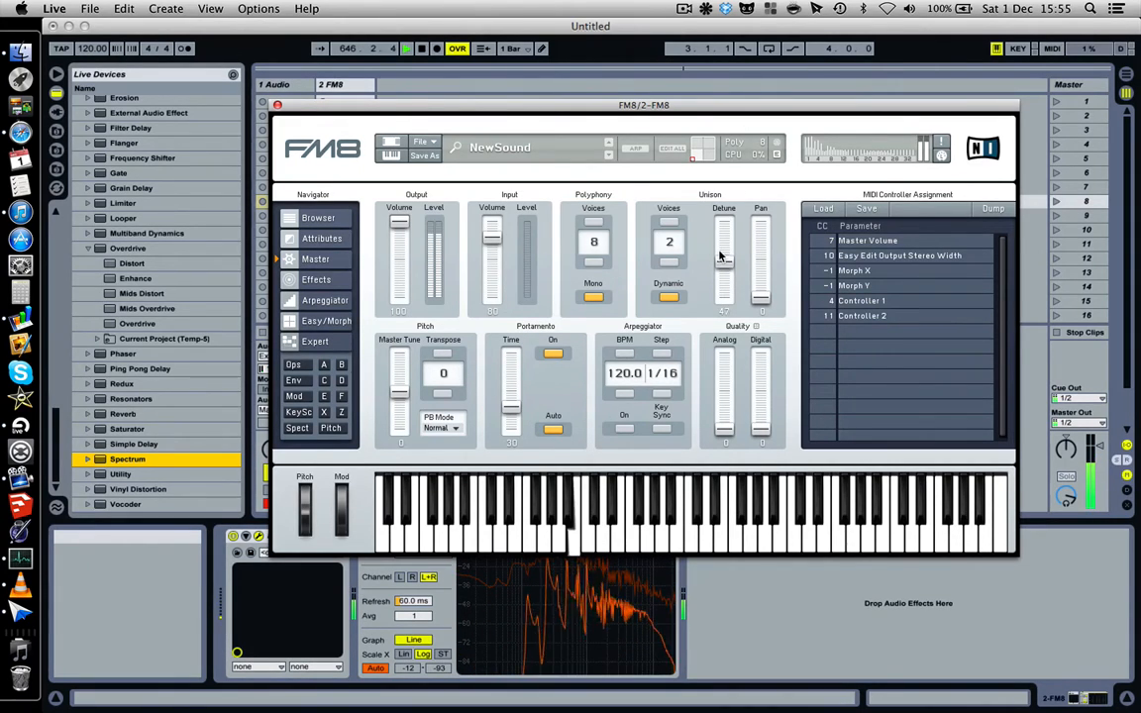
{"action": "left_click_drag", "start_coordinate": [720, 256], "coordinate": [715, 221]}
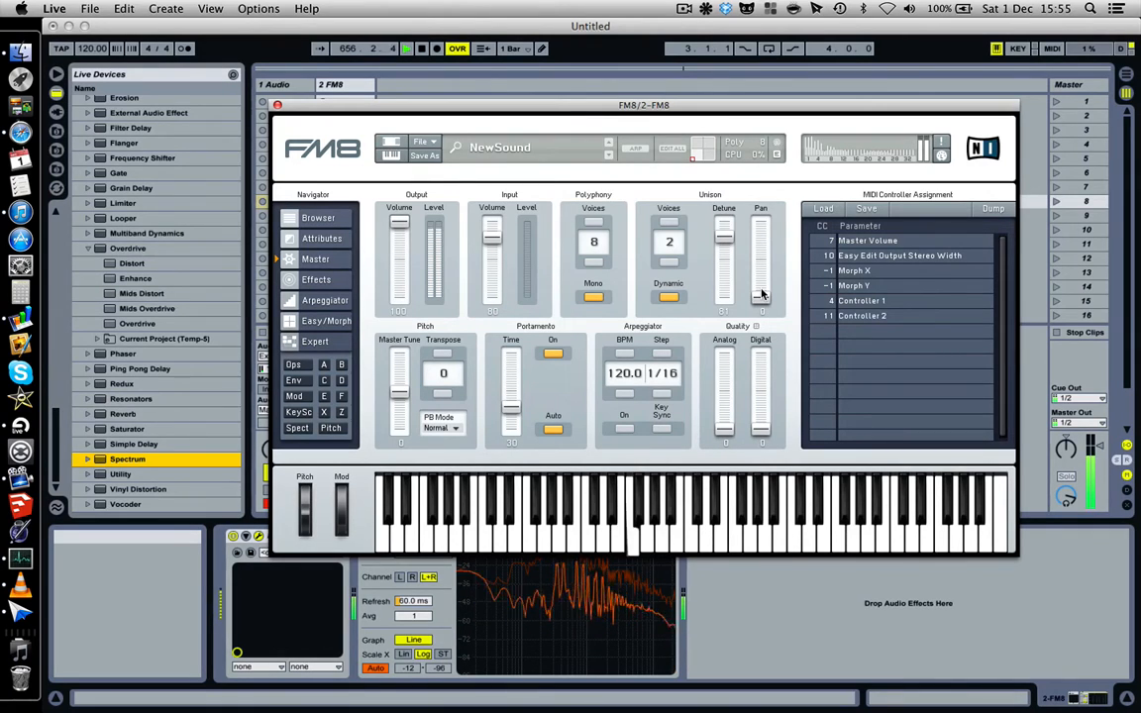
Try wide and narrow unison pan amounts and settle the pan at 33.
{"action": "left_click_drag", "start_coordinate": [761, 293], "coordinate": [748, 222]}
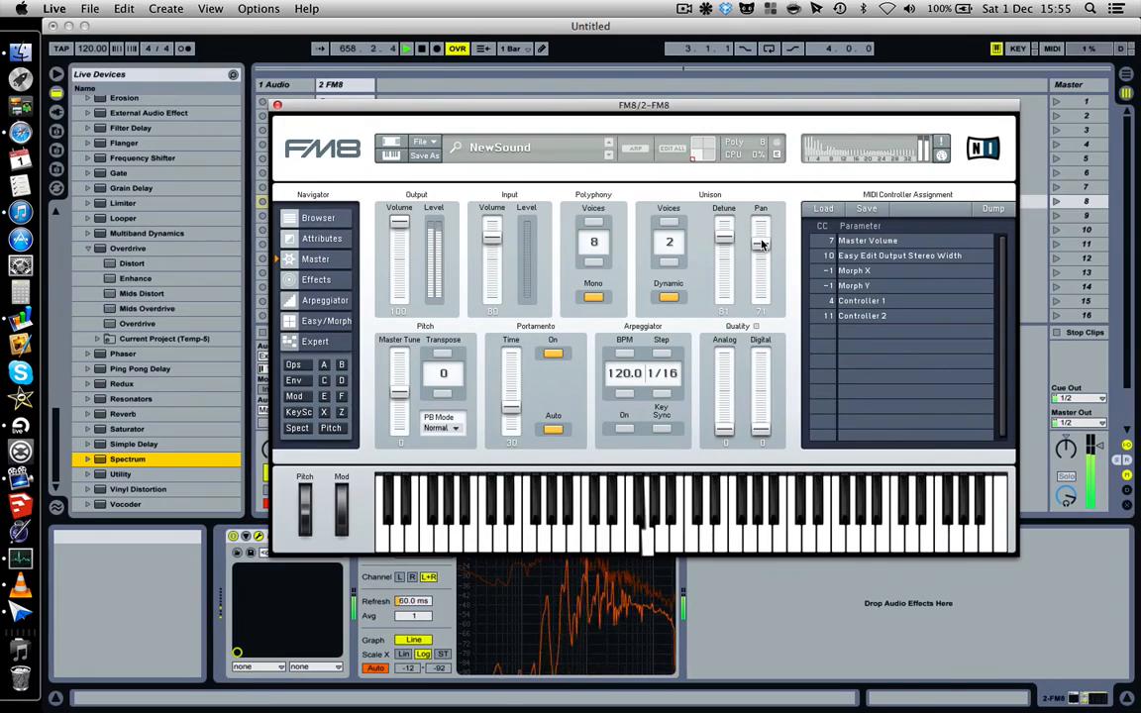
{"action": "left_click_drag", "start_coordinate": [761, 244], "coordinate": [764, 288]}
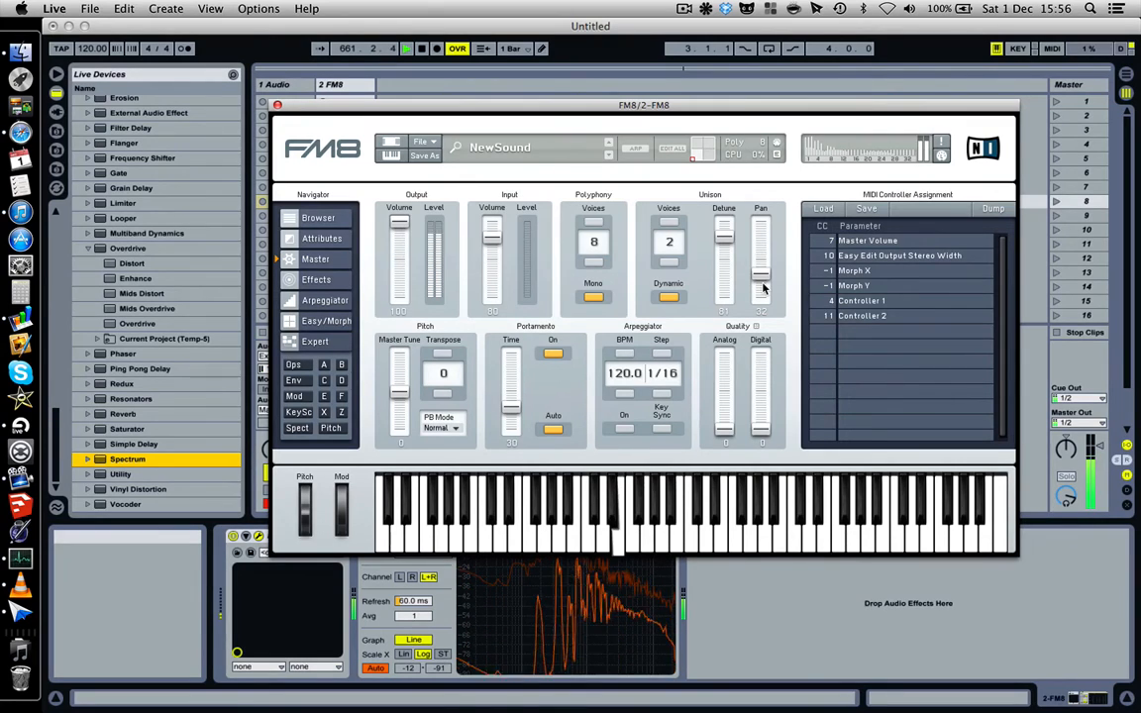
{"action": "left_click_drag", "start_coordinate": [763, 289], "coordinate": [753, 231]}
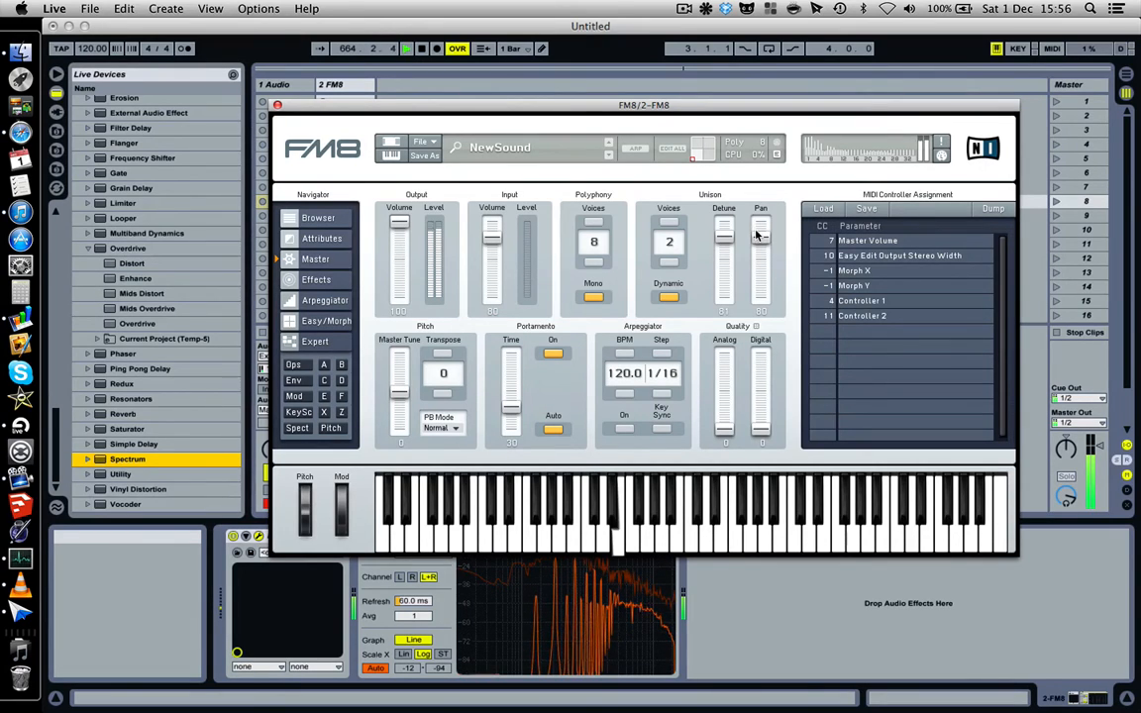
{"action": "left_click_drag", "start_coordinate": [754, 231], "coordinate": [754, 224]}
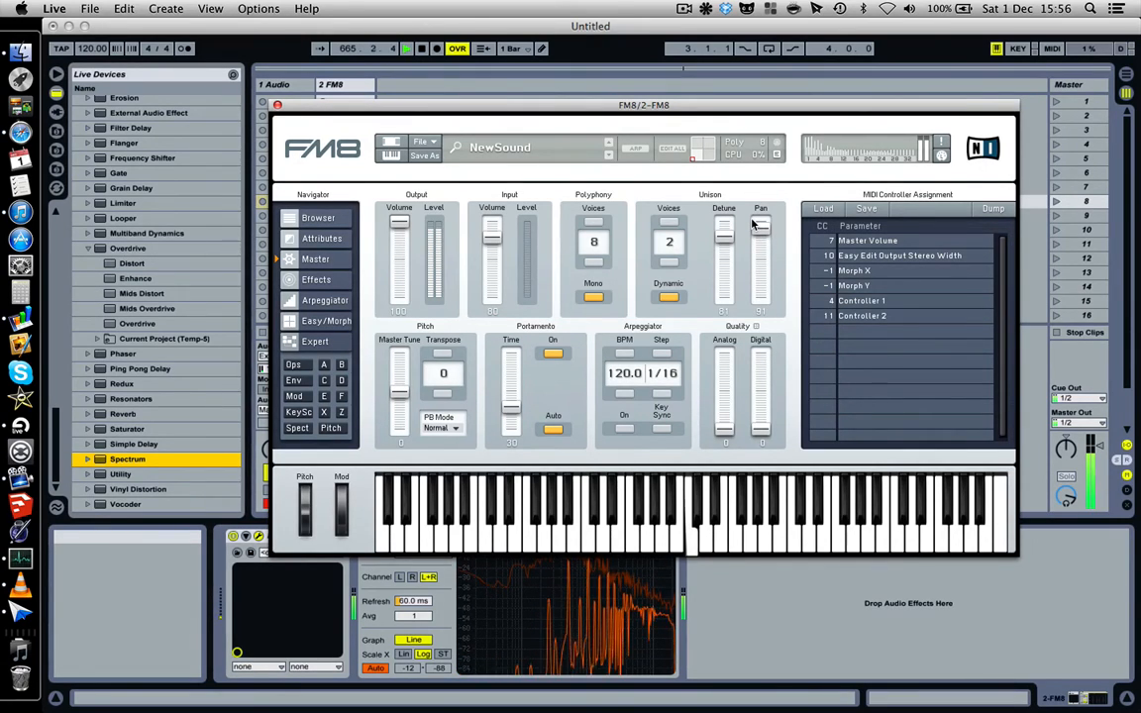
{"action": "left_click_drag", "start_coordinate": [757, 226], "coordinate": [758, 297]}
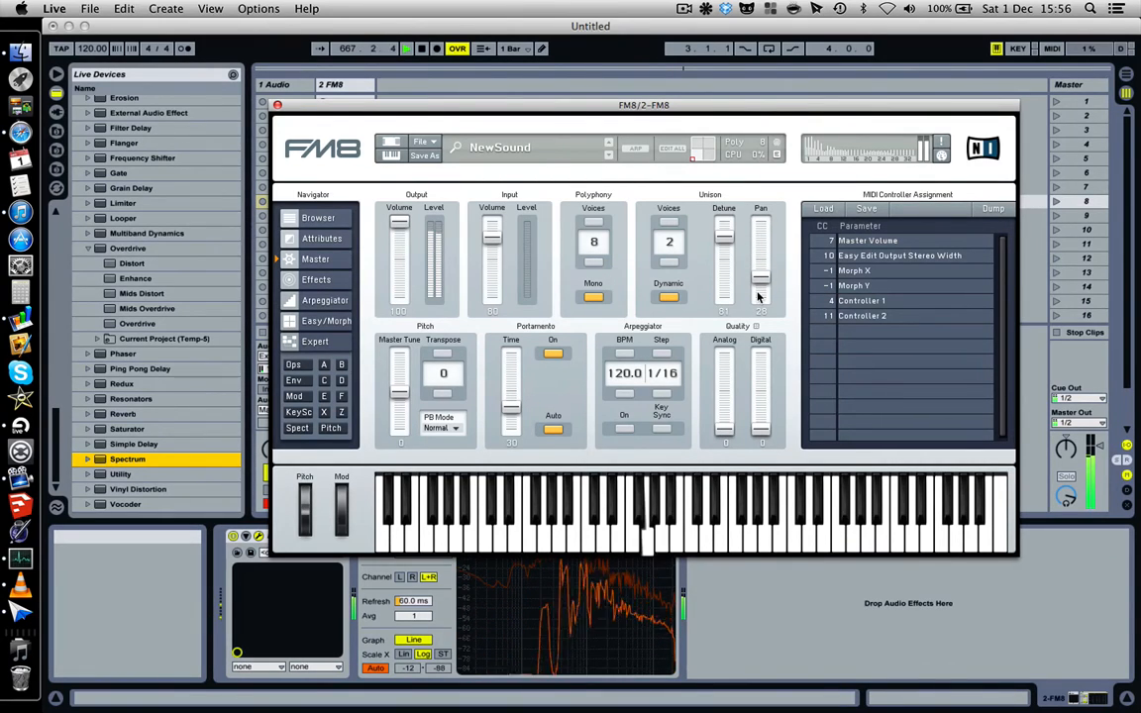
{"action": "left_click_drag", "start_coordinate": [758, 284], "coordinate": [757, 279]}
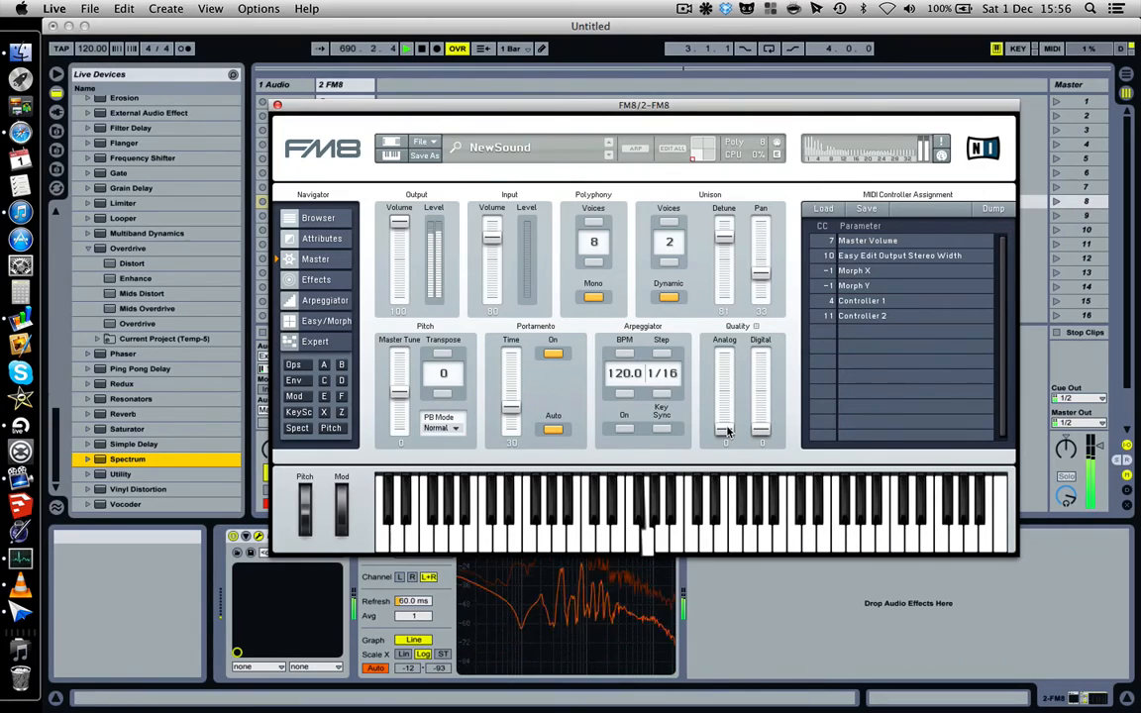
Set the analog quality to 15 and the digital quality to 6.
{"action": "left_click_drag", "start_coordinate": [726, 430], "coordinate": [765, 425]}
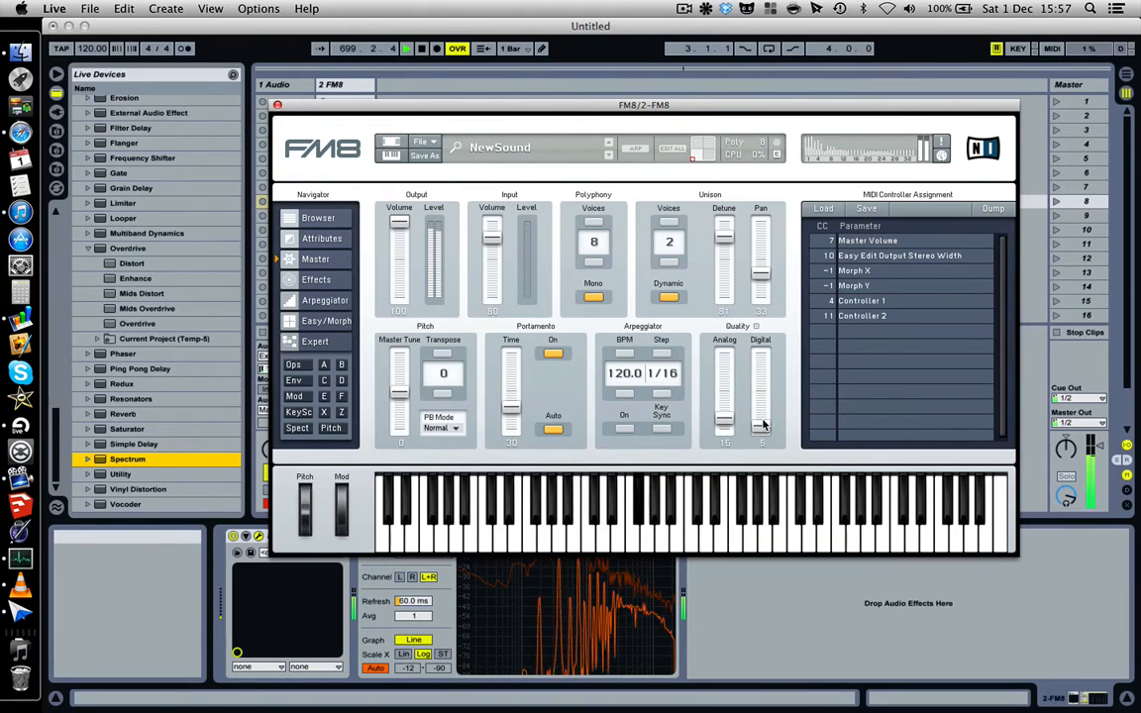
{"action": "mouse_move", "coordinate": [763, 425]}
{"action": "left_mouse_down"}
{"action": "mouse_move", "coordinate": [764, 443]}
{"action": "mouse_move", "coordinate": [760, 427]}
{"action": "left_mouse_up"}
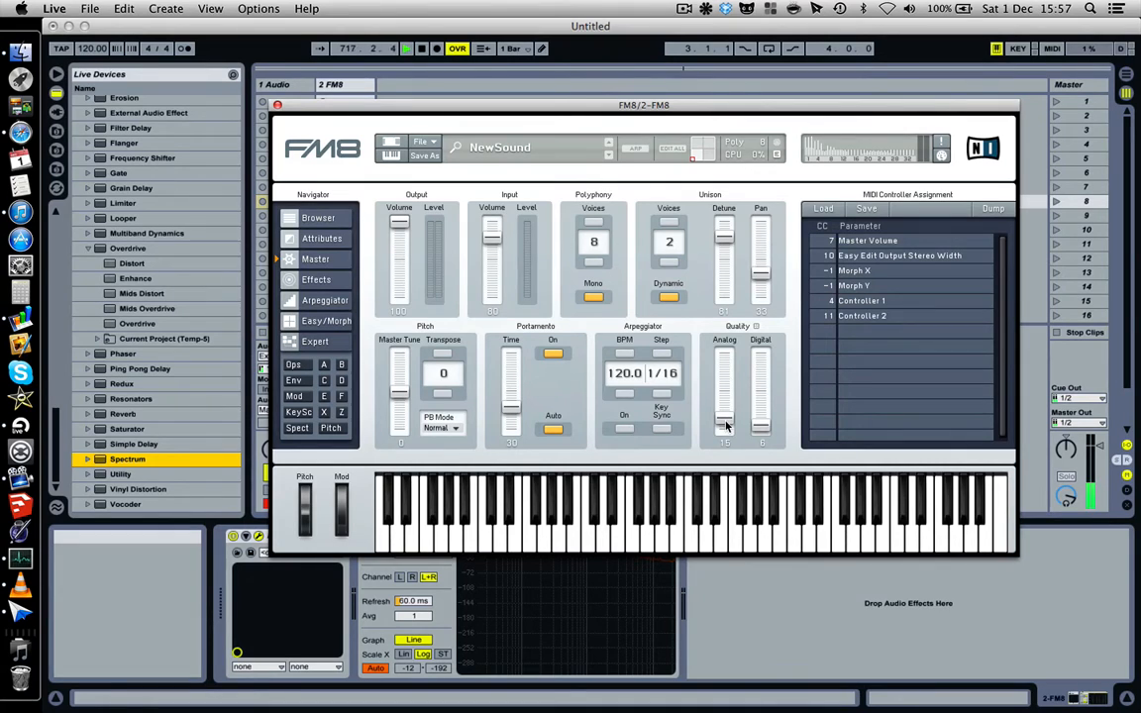
{"action": "left_click", "coordinate": [683, 7]}
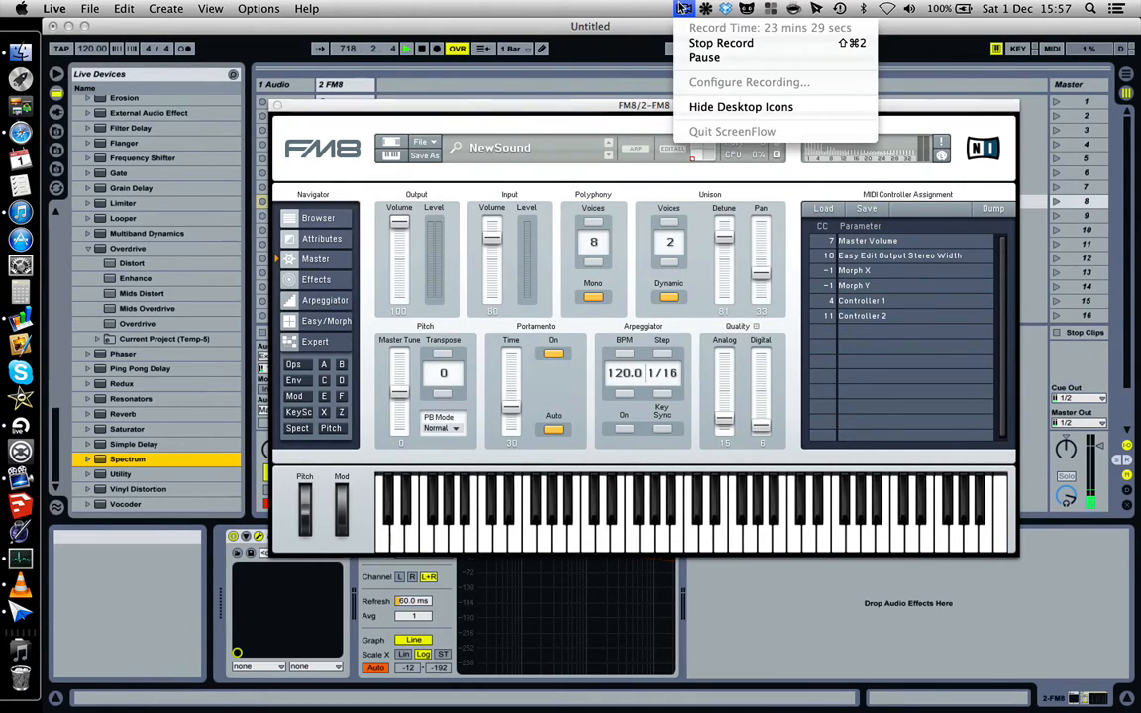
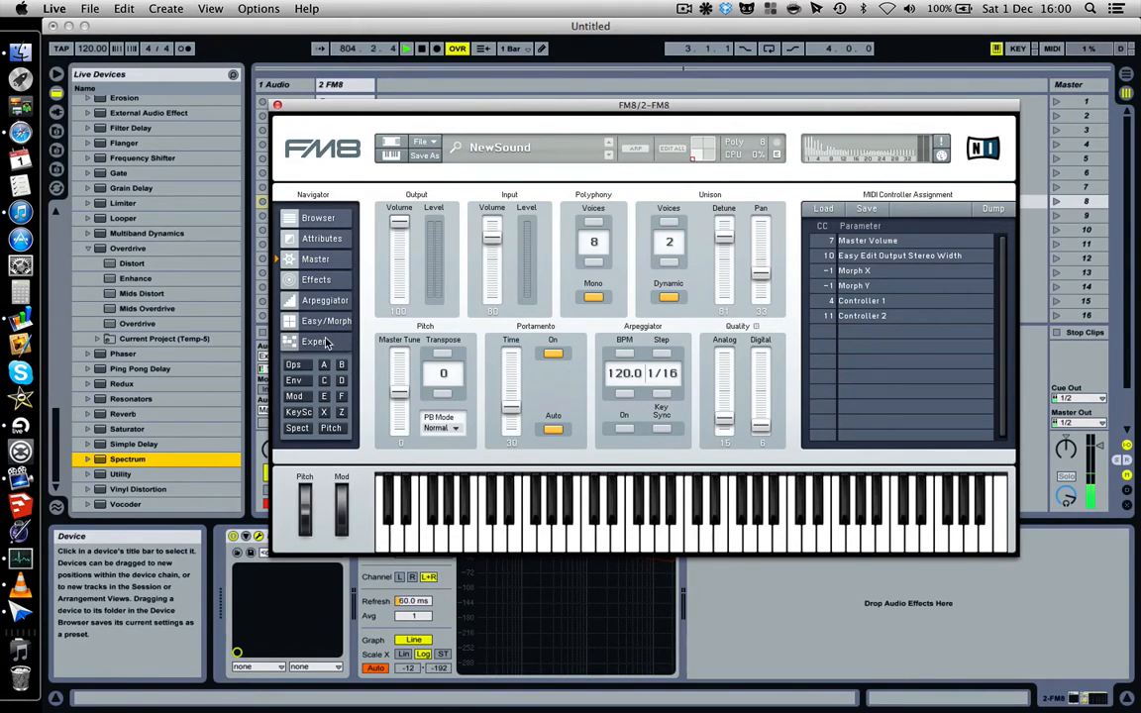
Try a pitch envelope with its first breakpoint raised to level 0.878 and a higher envelope amount.
{"action": "left_click", "coordinate": [333, 428]}
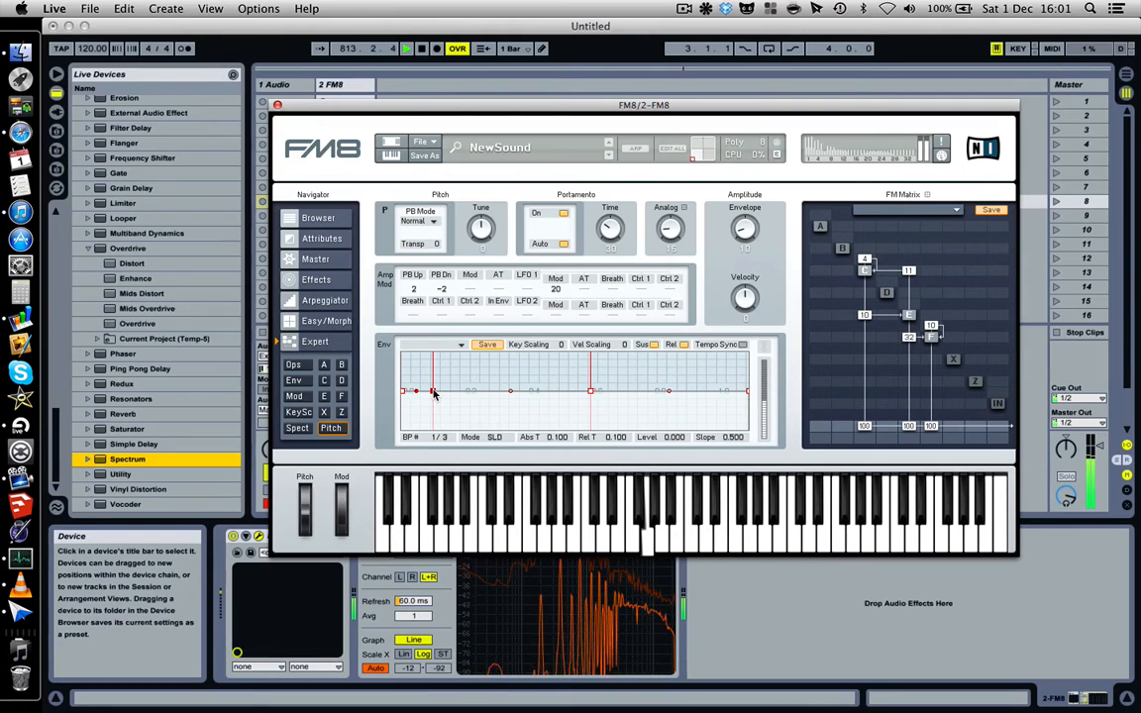
{"action": "left_click_drag", "start_coordinate": [433, 394], "coordinate": [429, 358]}
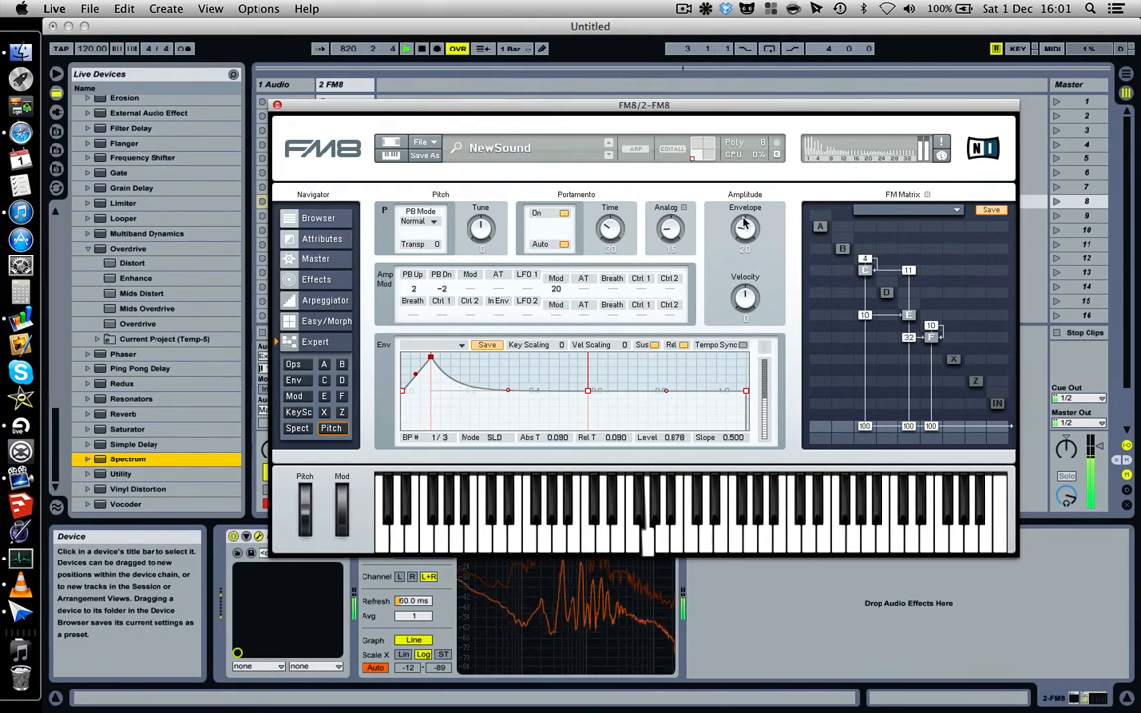
{"action": "left_click_drag", "start_coordinate": [745, 224], "coordinate": [736, 201]}
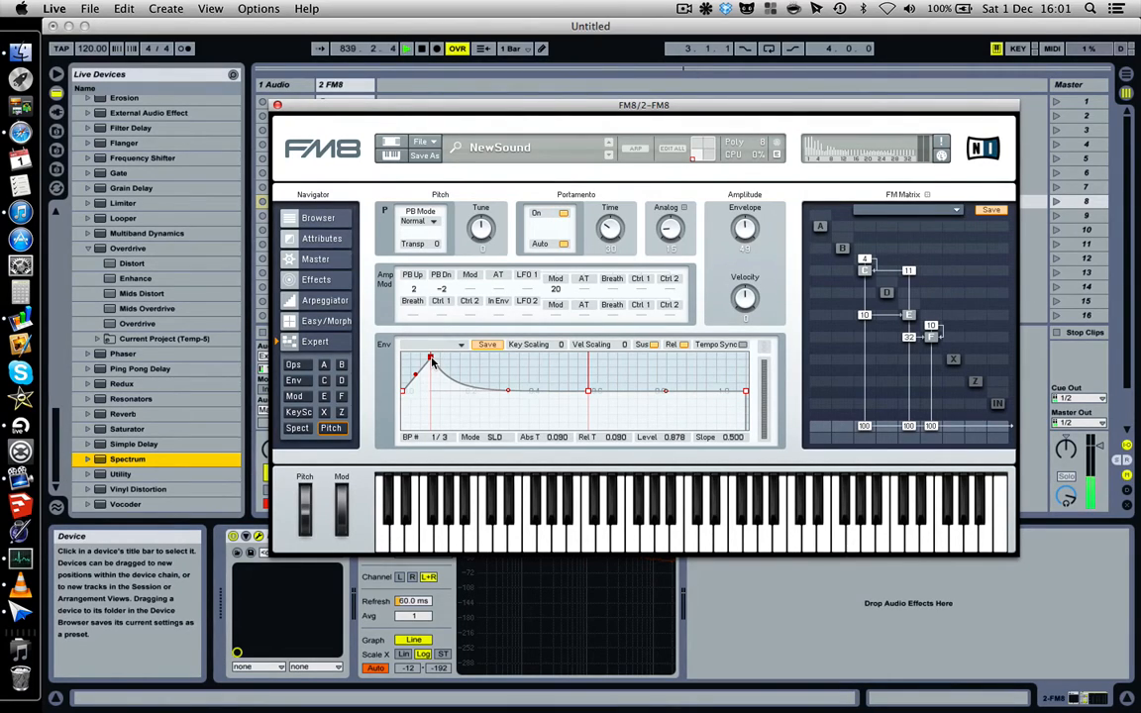
Flatten the pitch envelope by returning its breakpoints to level 0.000, and set the envelope amount to 0.
{"action": "left_click_drag", "start_coordinate": [432, 361], "coordinate": [433, 394]}
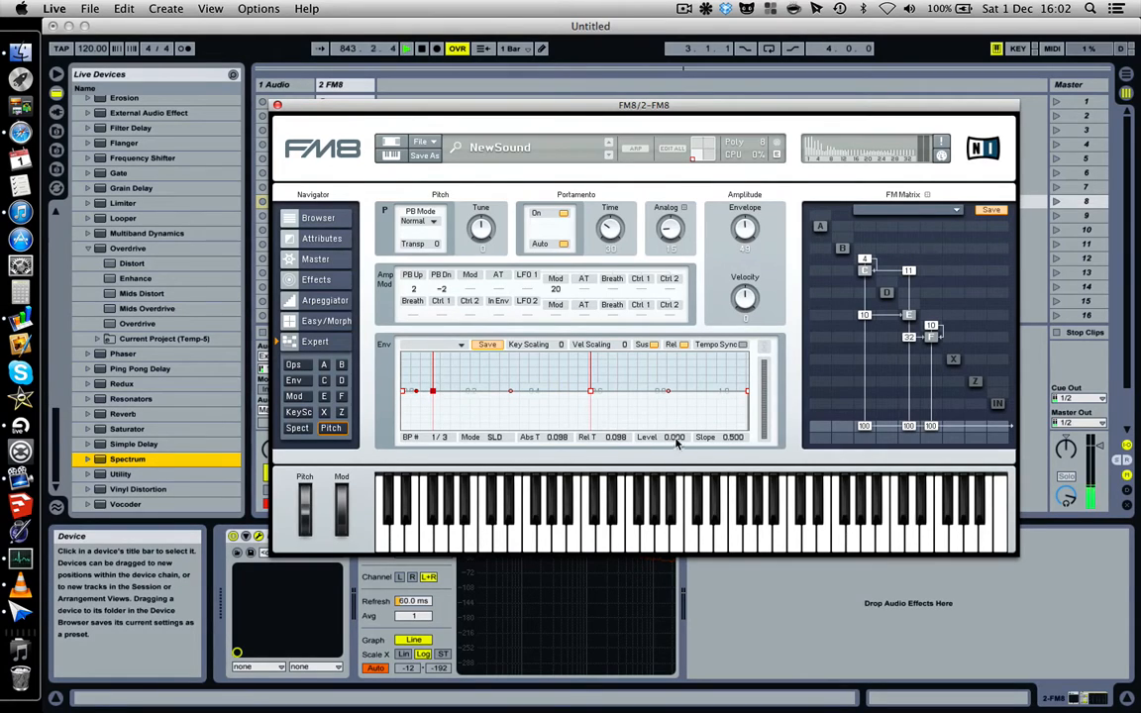
{"action": "left_click_drag", "start_coordinate": [402, 393], "coordinate": [432, 394]}
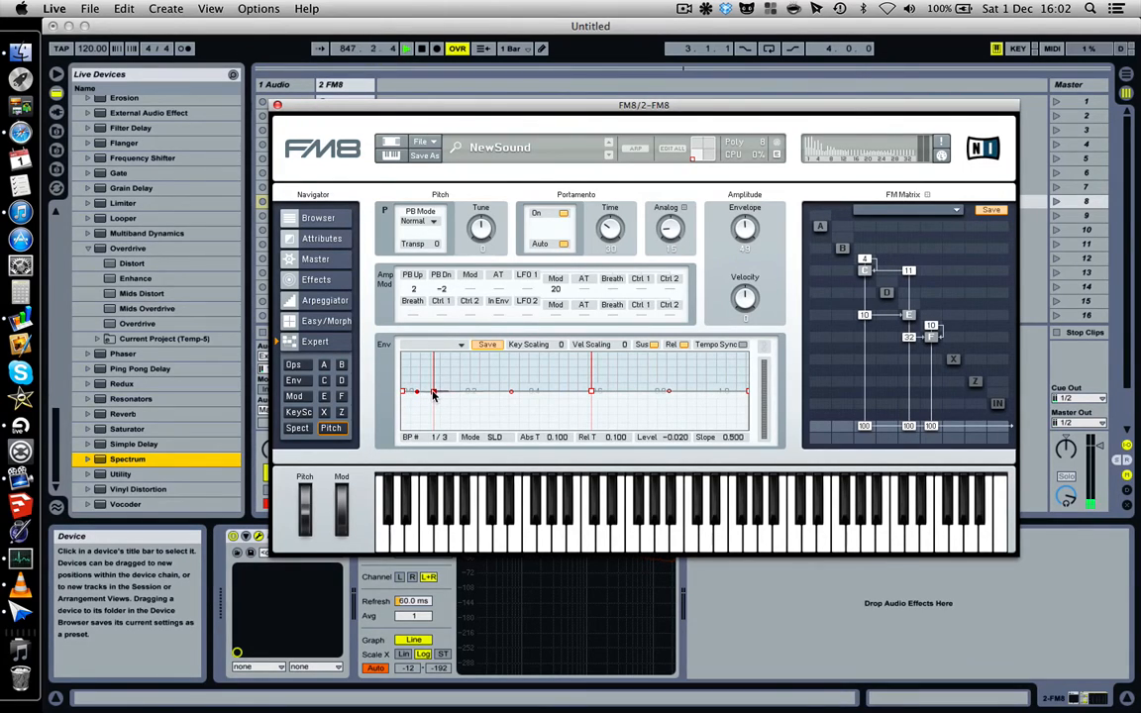
{"action": "left_click_drag", "start_coordinate": [433, 394], "coordinate": [433, 392]}
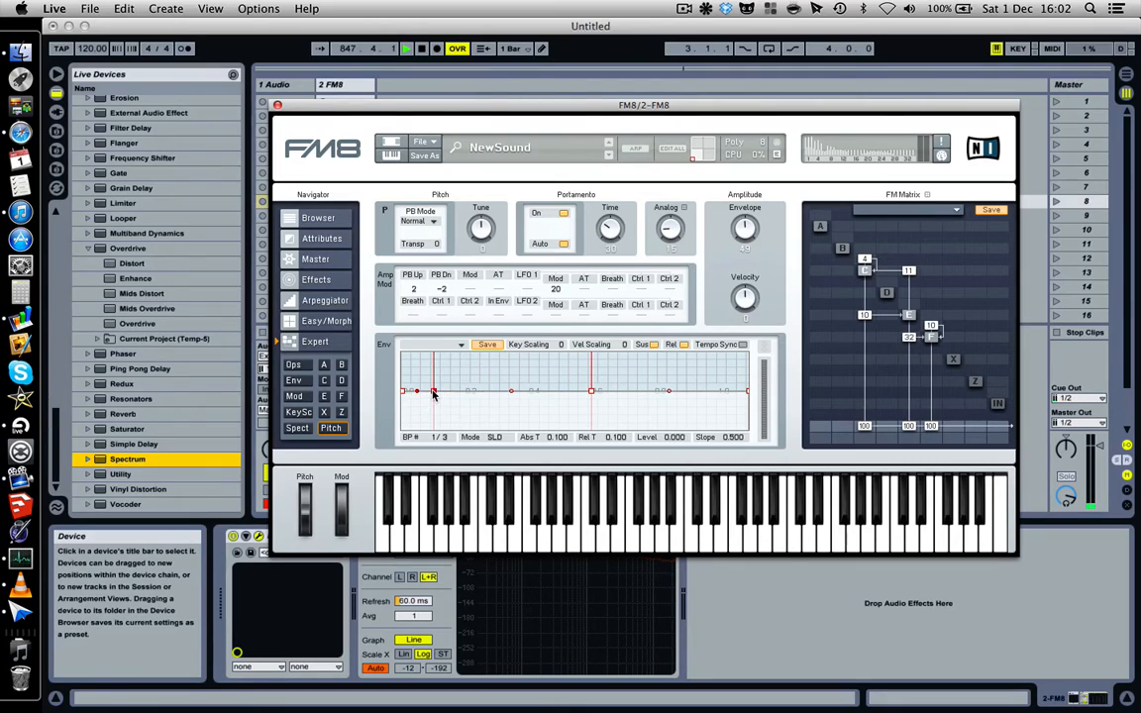
{"action": "left_click", "coordinate": [593, 392]}
{"action": "left_click_drag", "start_coordinate": [592, 392], "coordinate": [592, 392]}
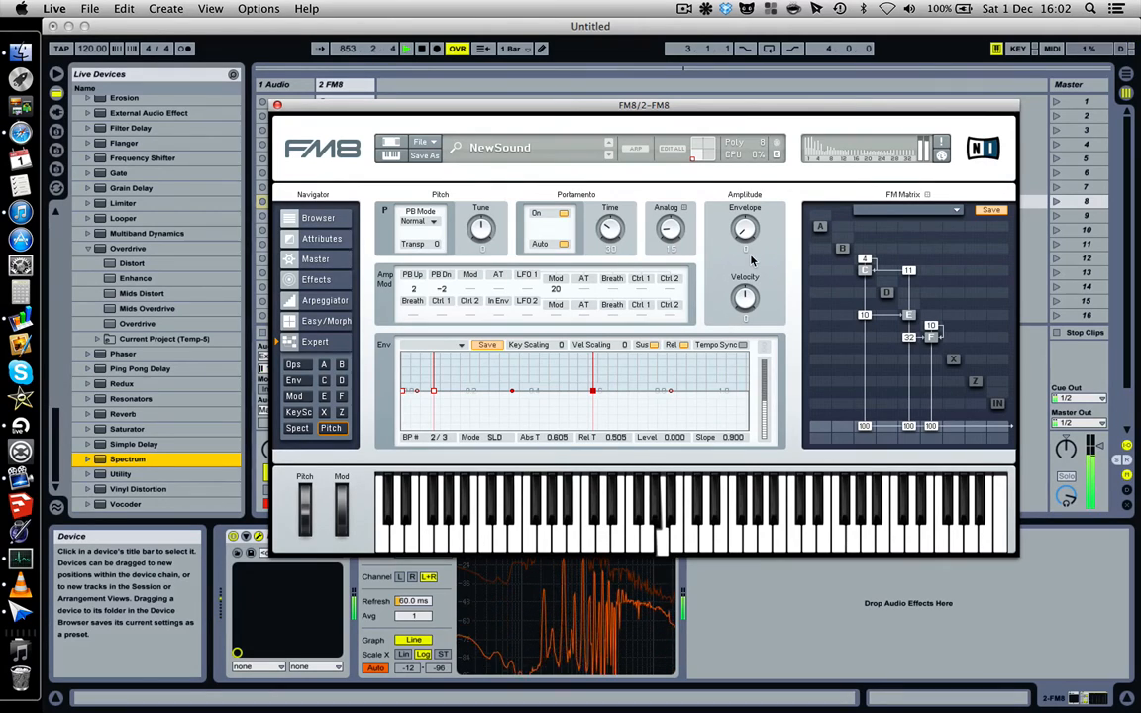
{"action": "left_click", "coordinate": [333, 262]}
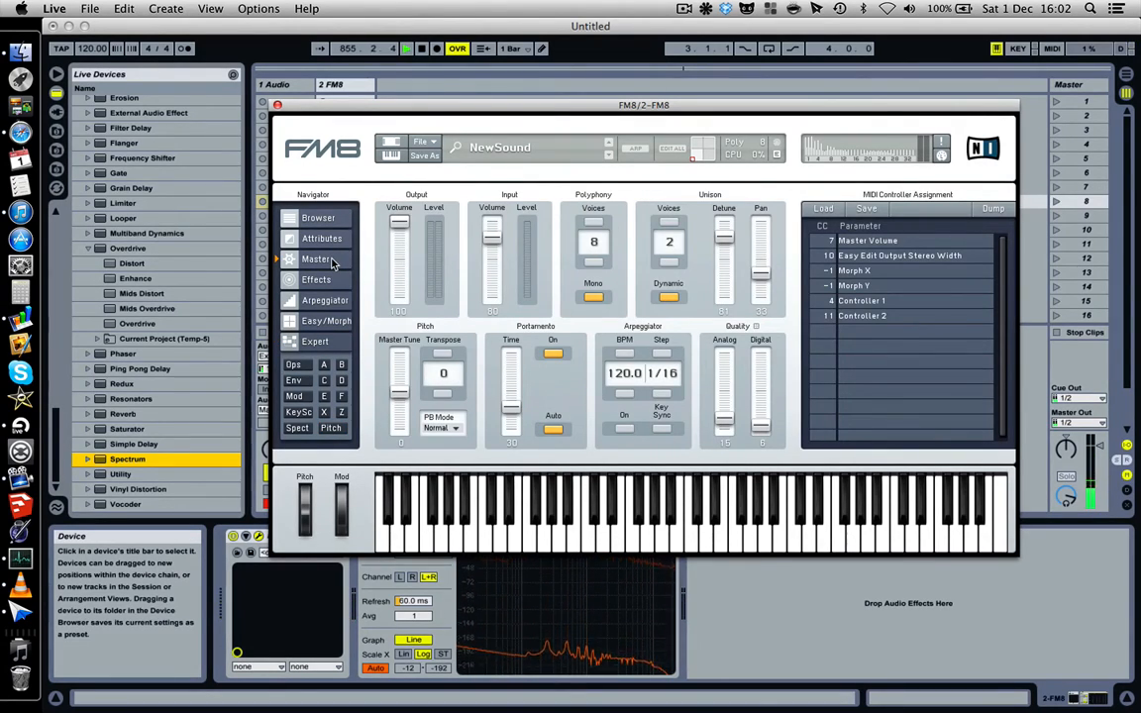
{"action": "left_click", "coordinate": [297, 366]}
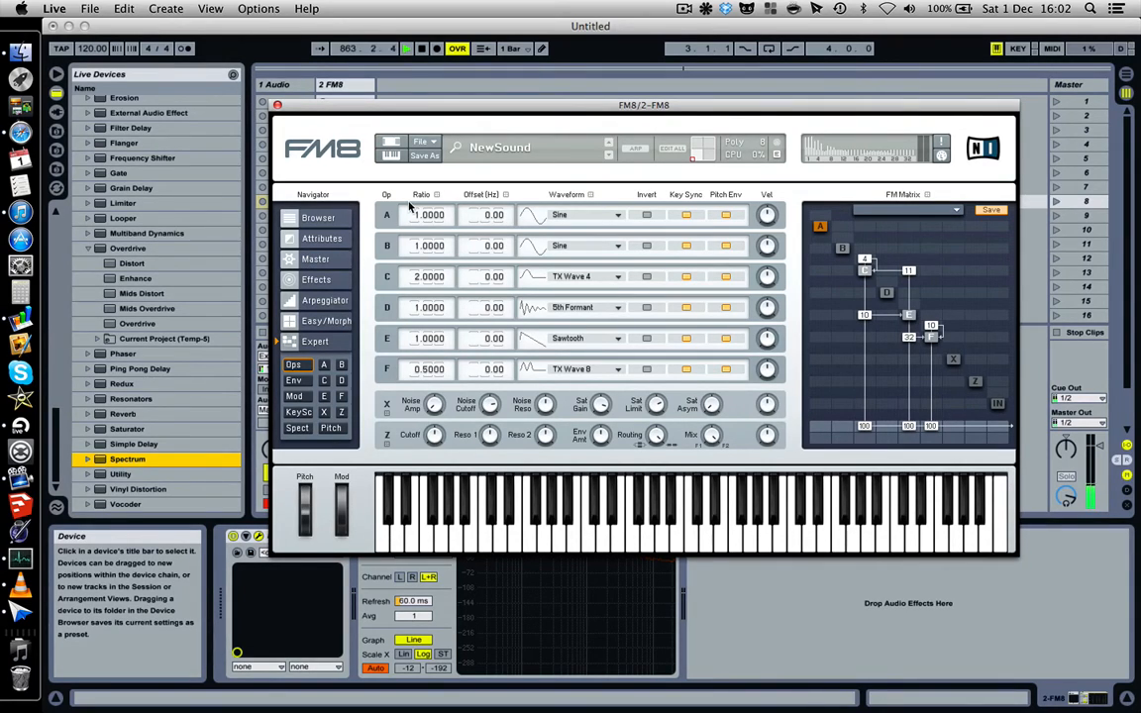
Start saving the sound under a new name and create a folder named "FM8 Presets dude" inside the Music Production folder.
{"action": "left_click", "coordinate": [424, 142]}
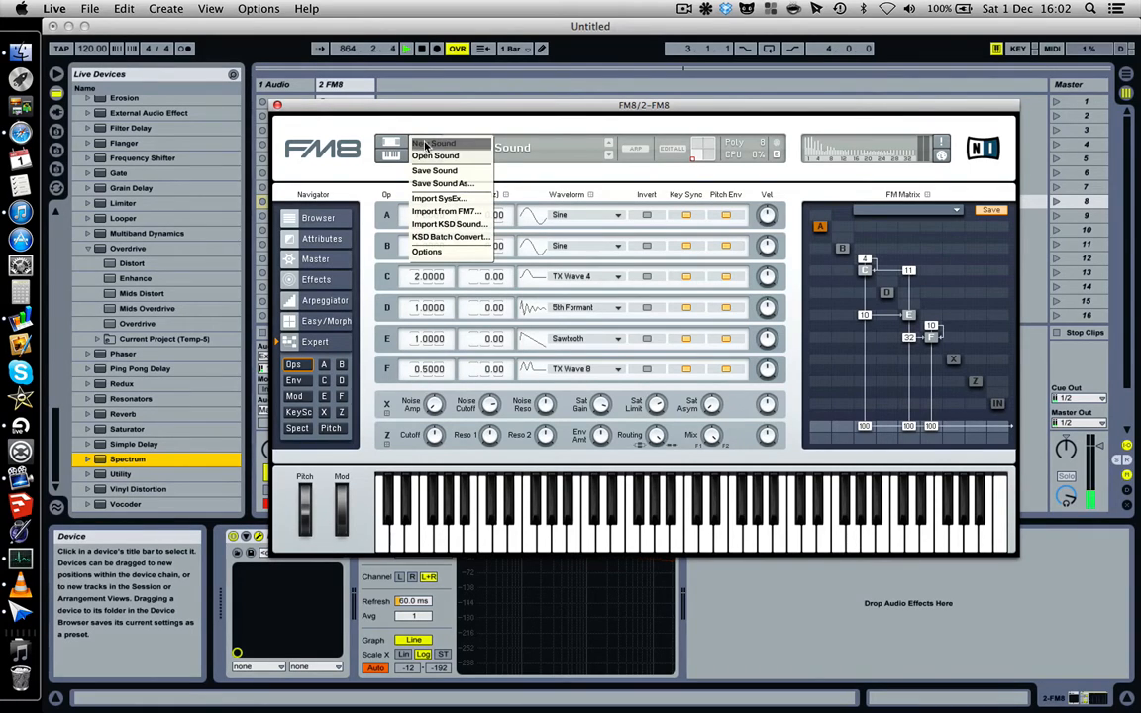
{"action": "left_click", "coordinate": [433, 186]}
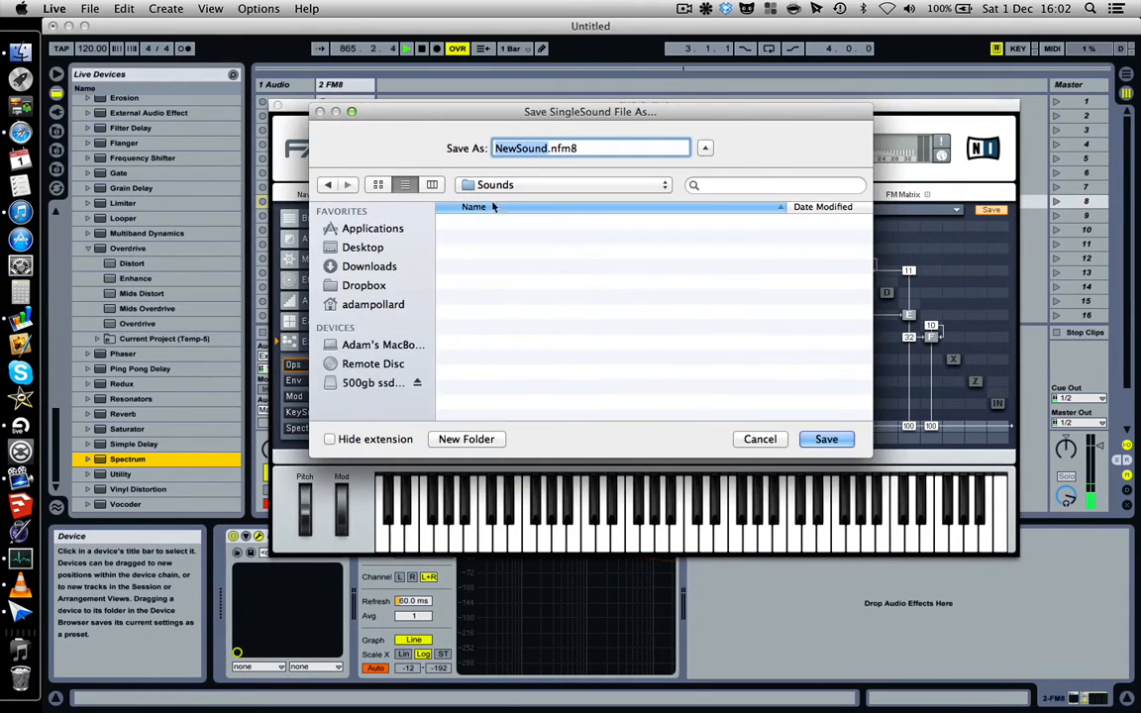
{"action": "left_click", "coordinate": [389, 307]}
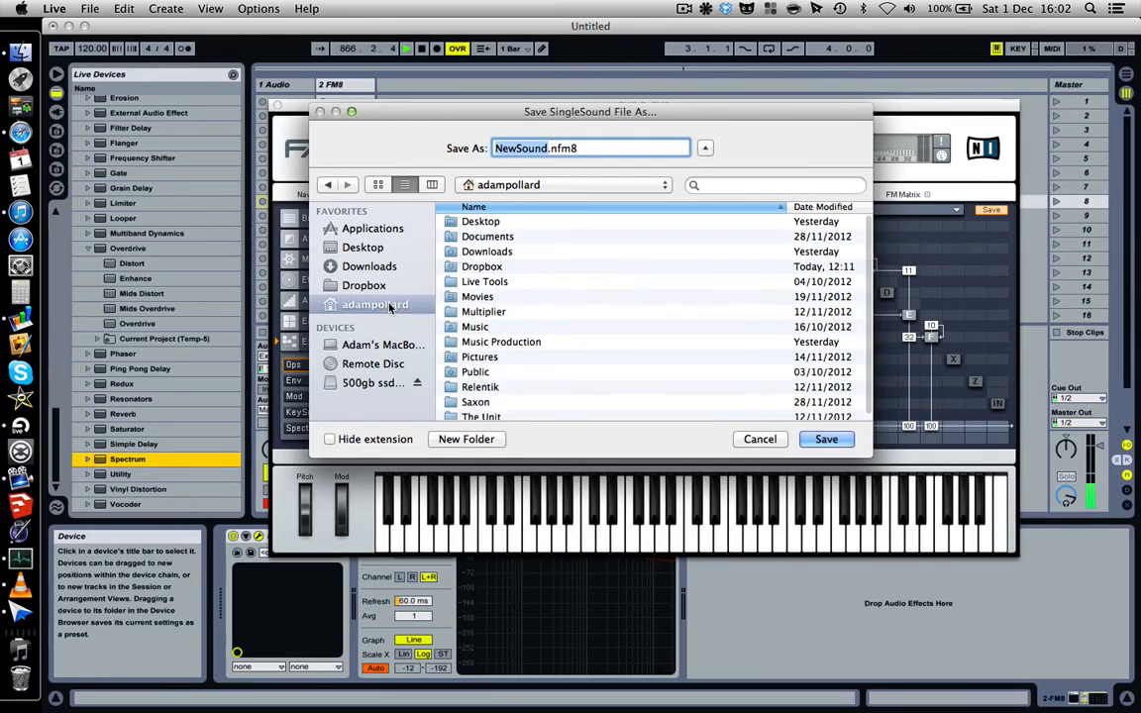
{"action": "left_click", "coordinate": [485, 358]}
{"action": "double_click", "coordinate": [495, 341]}
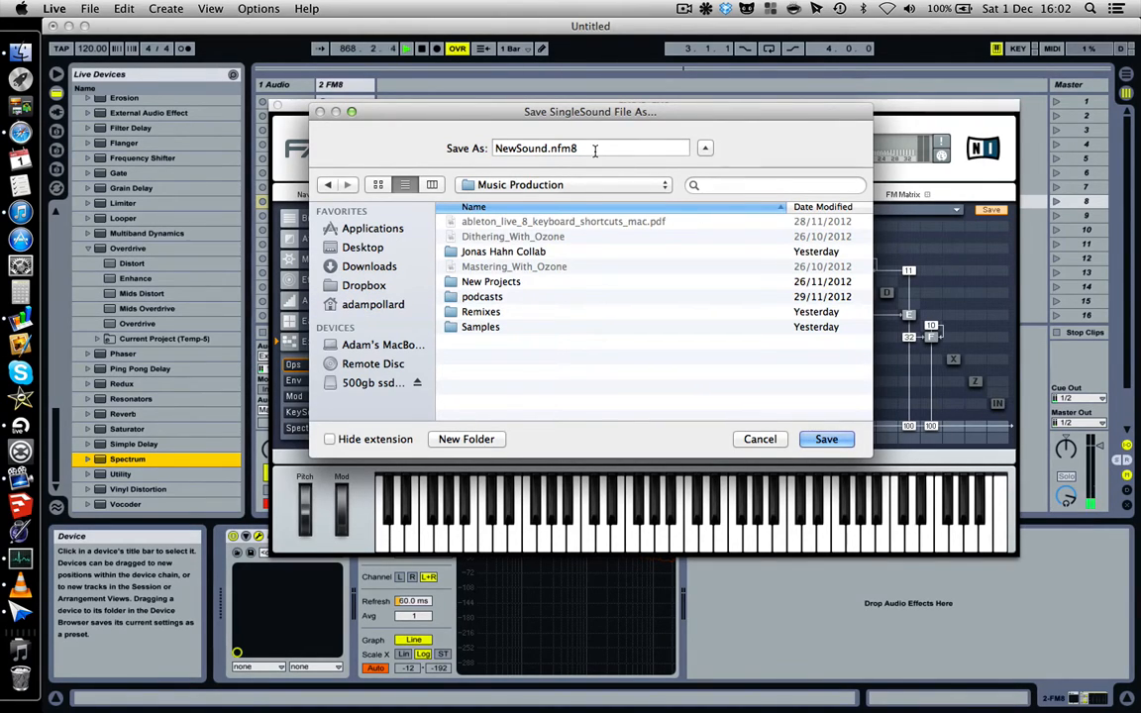
{"action": "left_click", "coordinate": [483, 441]}
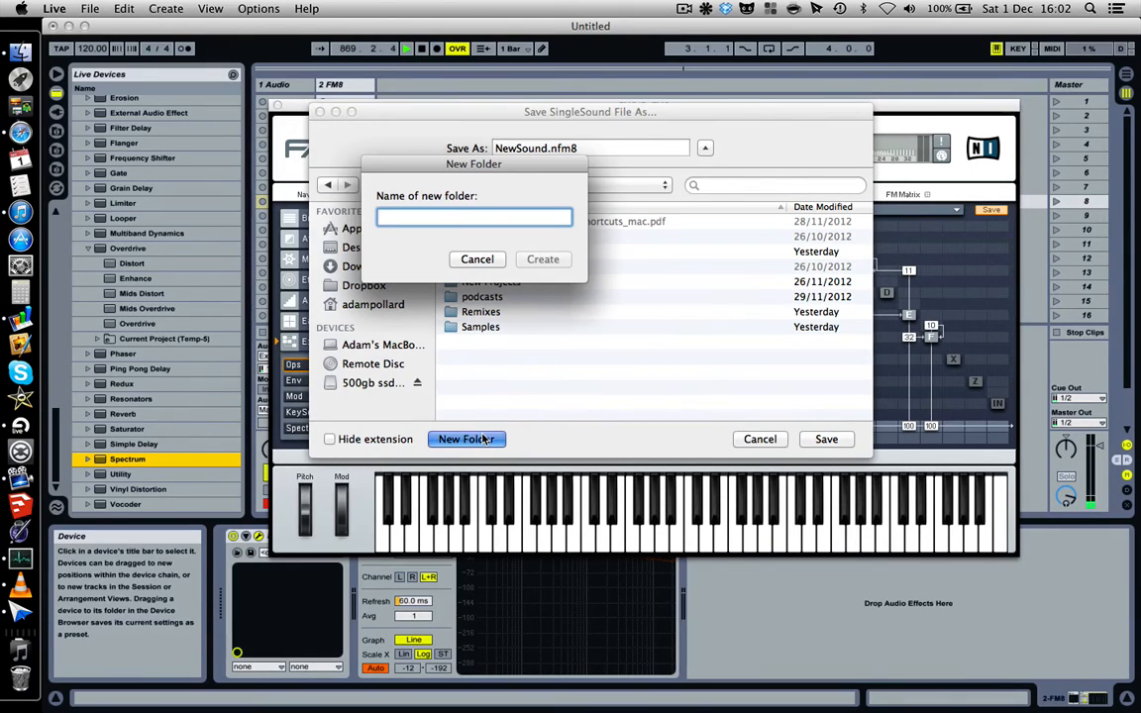
{"action": "type", "text": "FM8 Pre"}
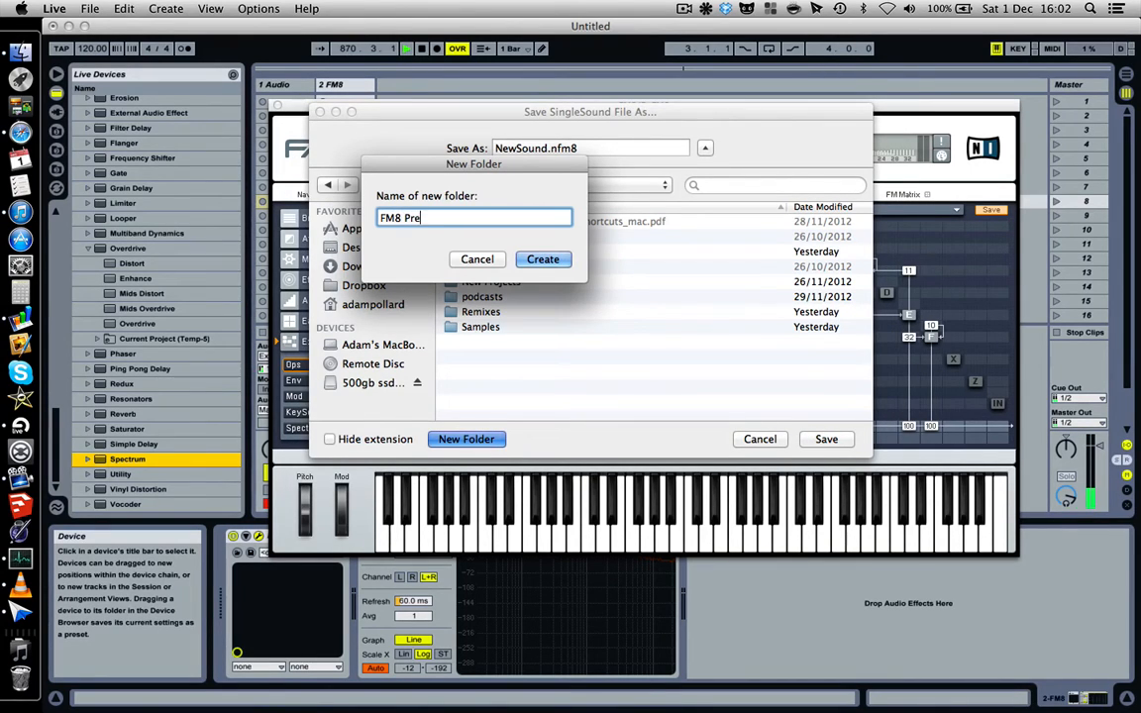
{"action": "type", "text": "sets dude"}
{"action": "key", "text": "Return"}
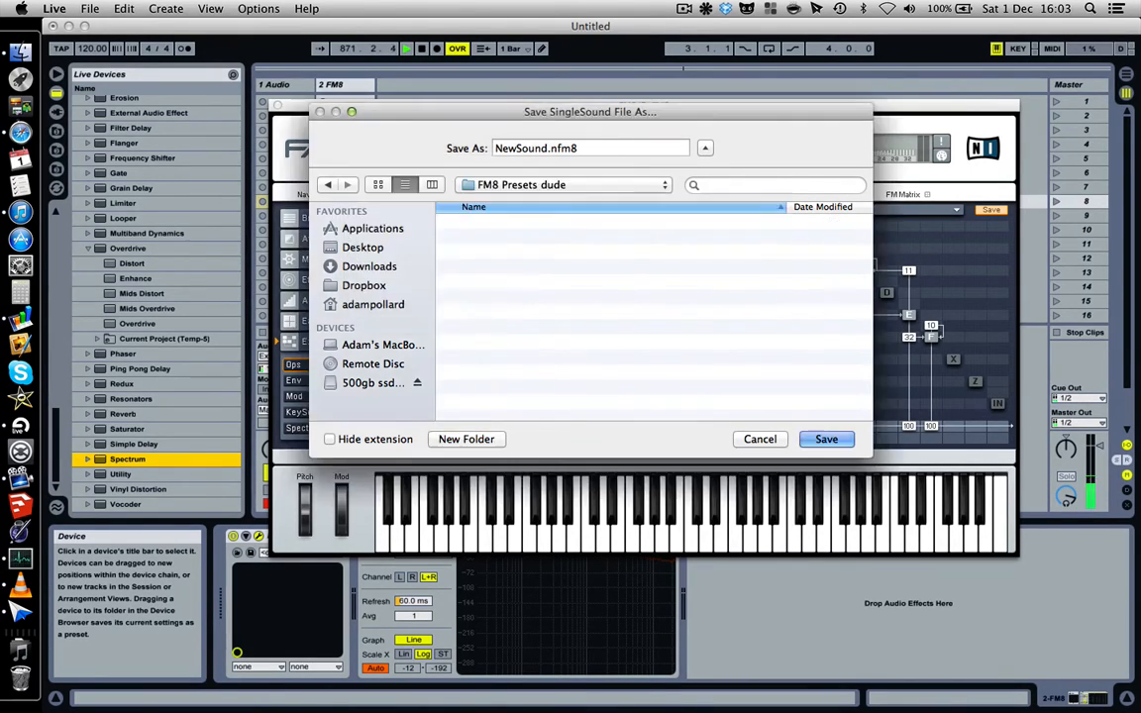
Name the sound NewLead and save it in the new presets folder.
{"action": "double_click", "coordinate": [498, 147]}
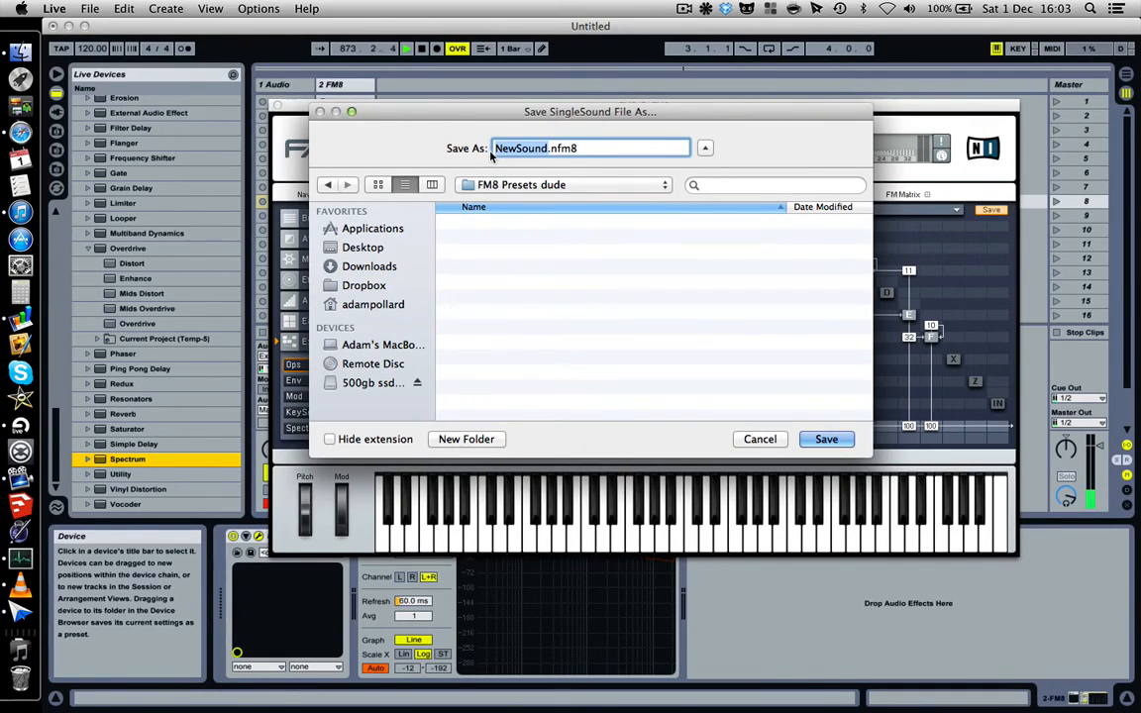
{"action": "type", "text": "NewLead"}
{"action": "key", "text": "Return"}
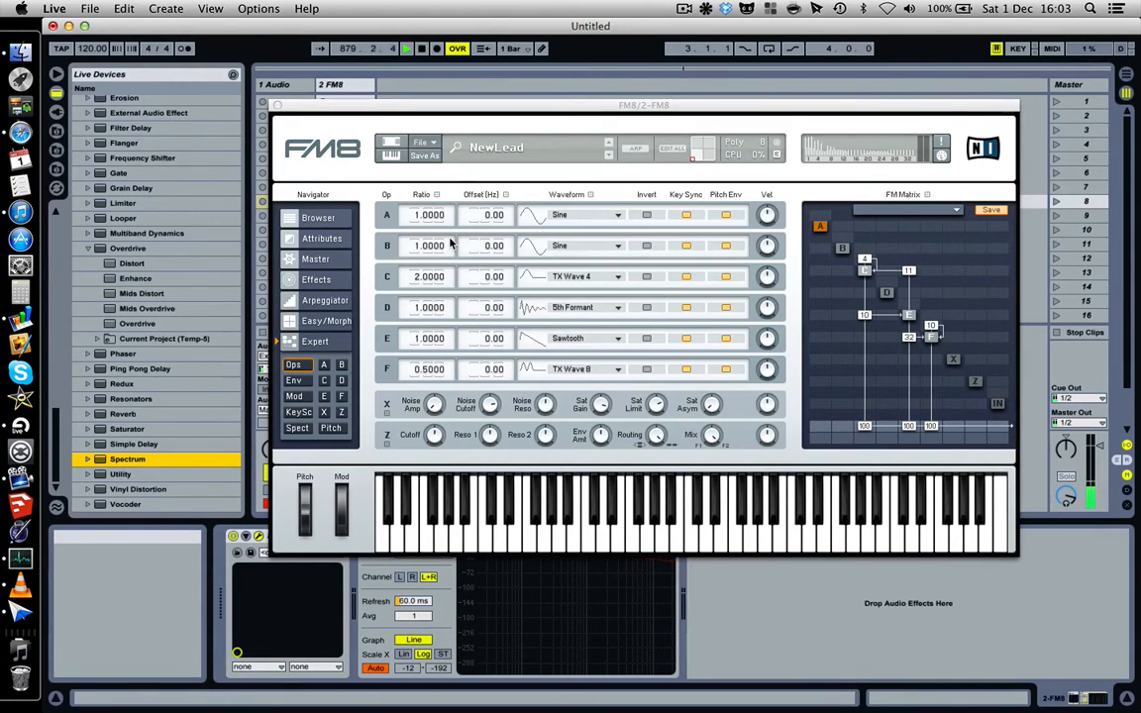
Turn on the Reverb and Phaser effects for the sound.
{"action": "left_click", "coordinate": [330, 286]}
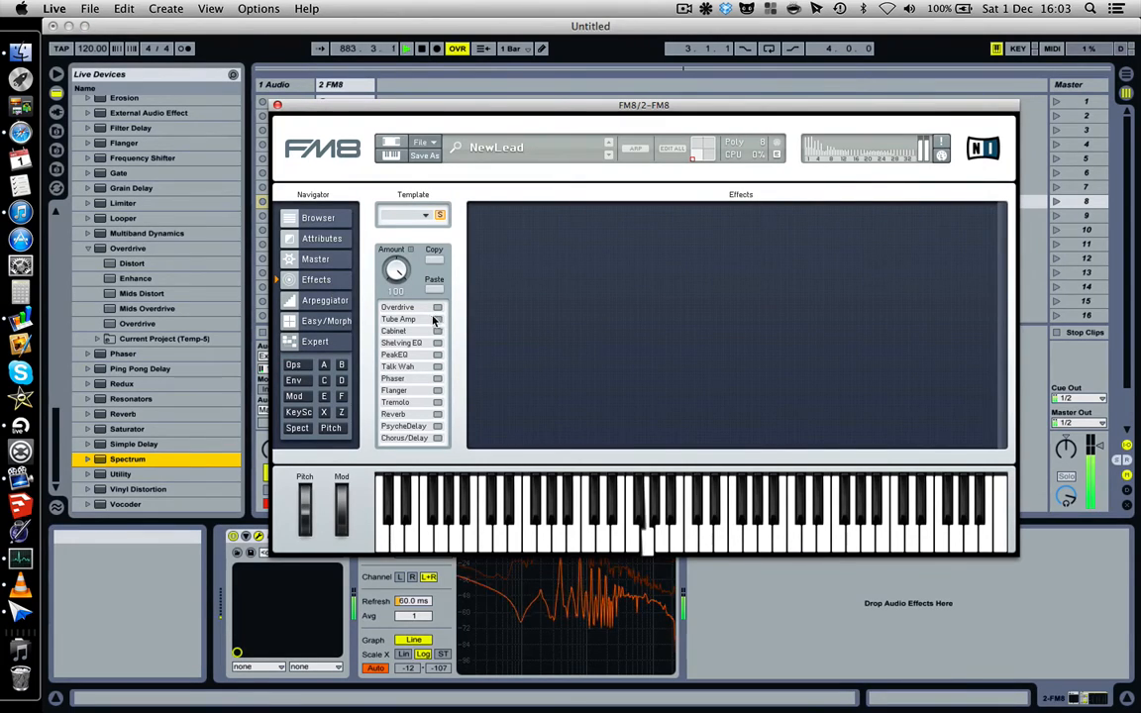
{"action": "left_click", "coordinate": [437, 416]}
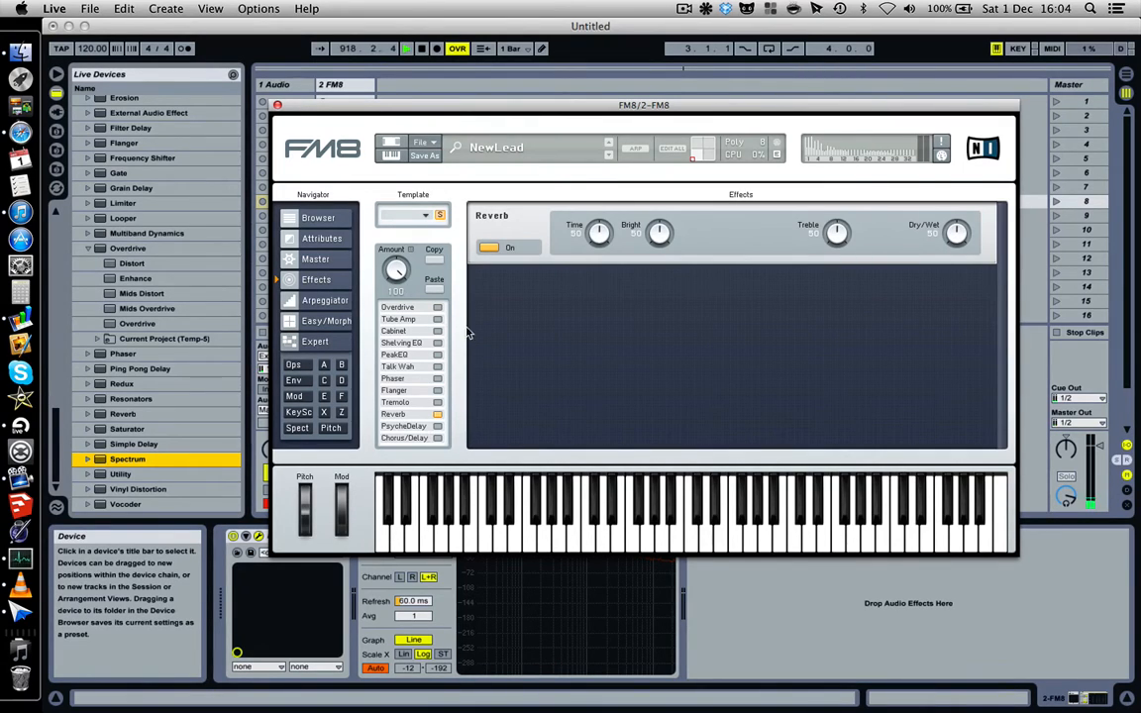
{"action": "left_click", "coordinate": [437, 379]}
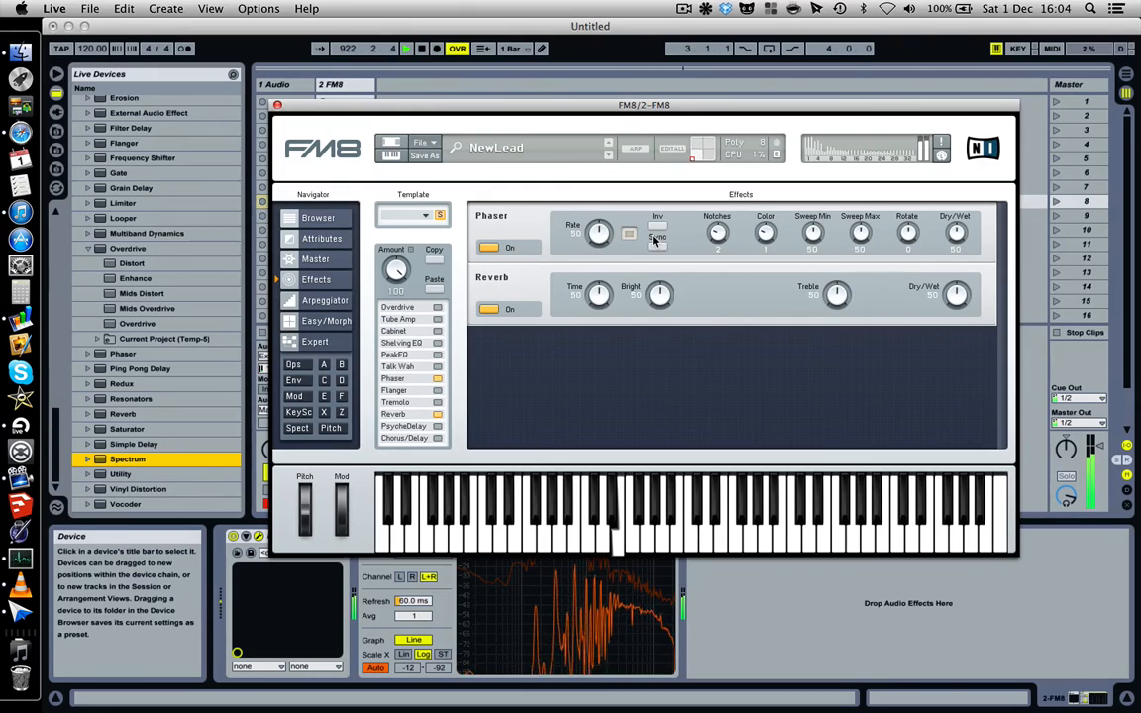
Try the Phaser with Sync on and at a faster rate.
{"action": "left_click", "coordinate": [656, 238]}
{"action": "left_click", "coordinate": [658, 247]}
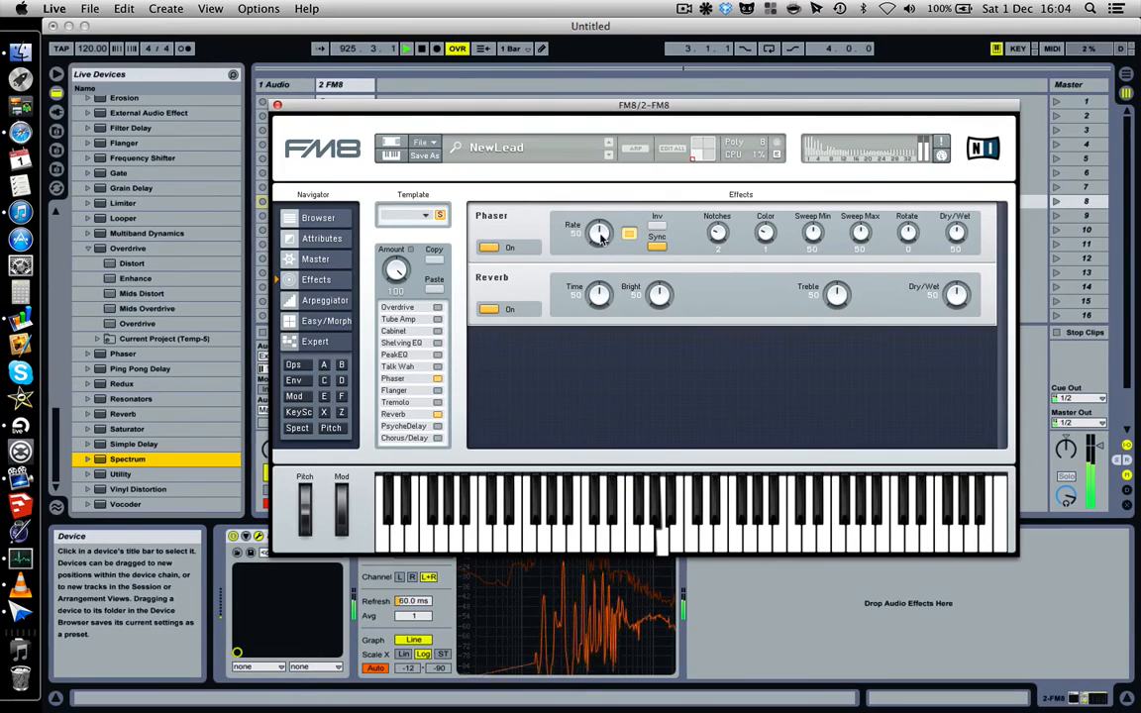
{"action": "left_click_drag", "start_coordinate": [603, 238], "coordinate": [670, 248]}
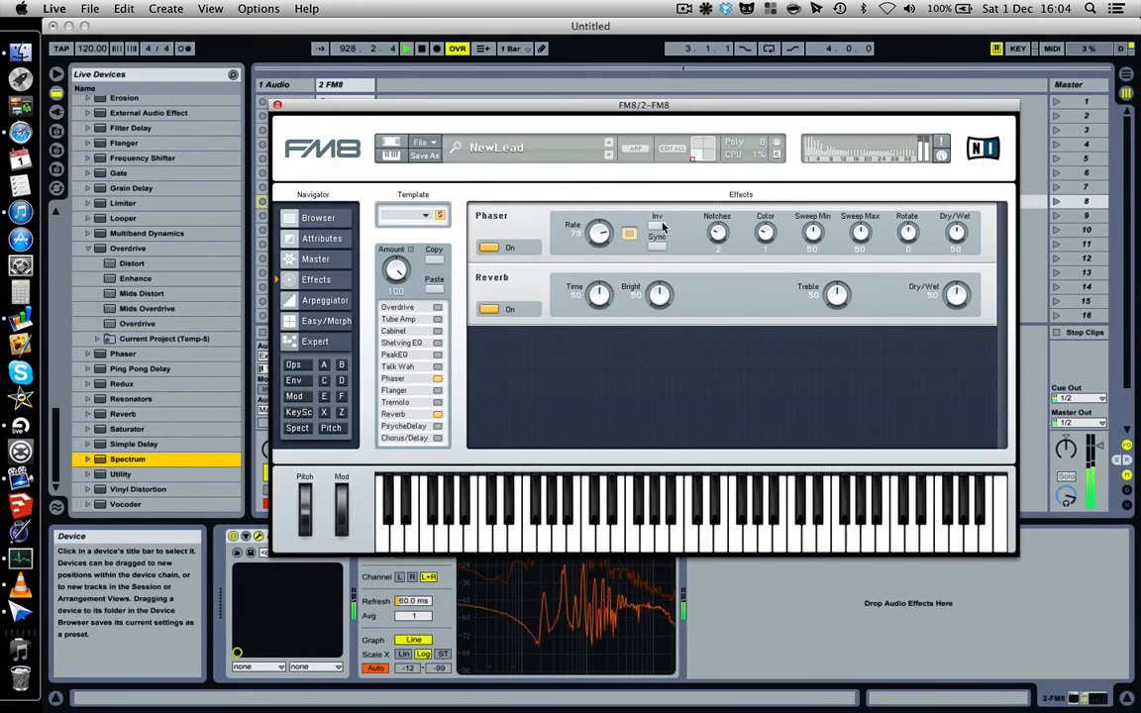
Compare the Phaser with and without inversion at several rates, ending with Inv on and the rate at 45.
{"action": "left_click", "coordinate": [658, 227]}
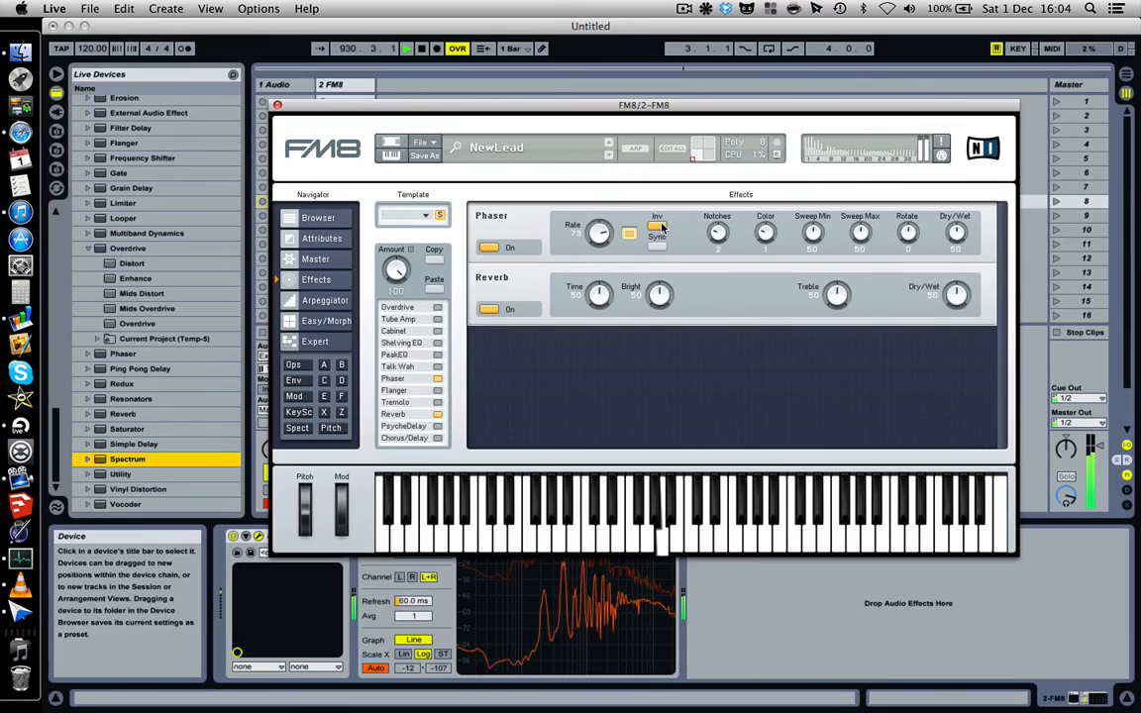
{"action": "left_click_drag", "start_coordinate": [600, 233], "coordinate": [606, 284]}
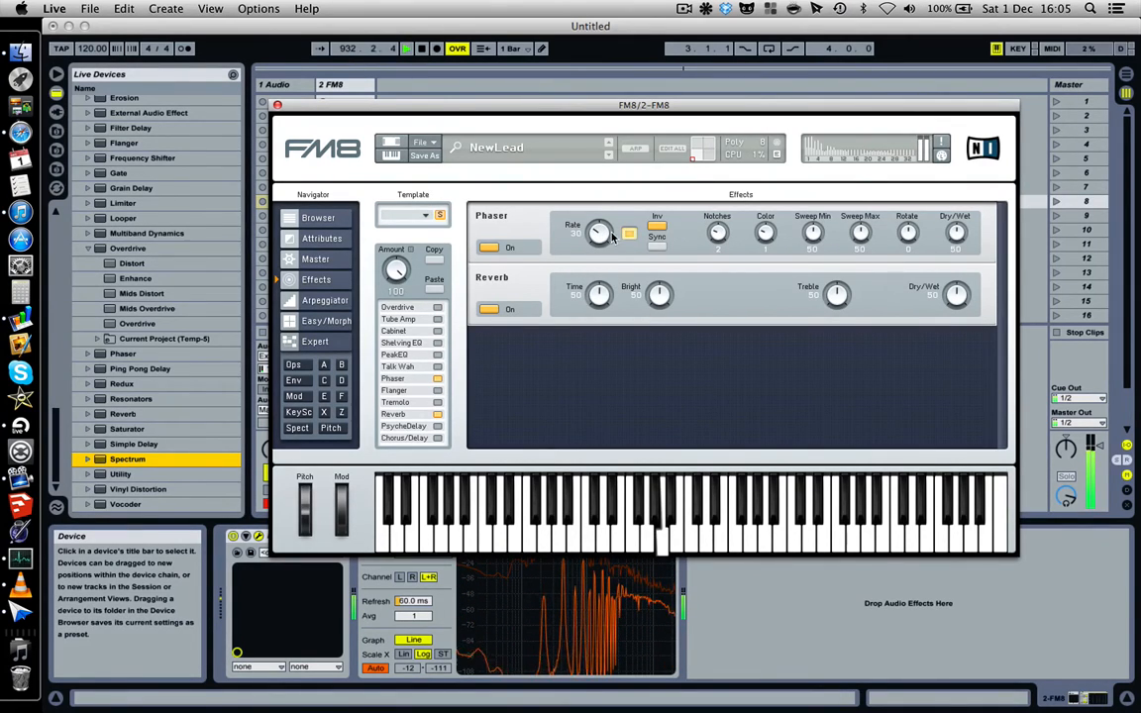
{"action": "left_click_drag", "start_coordinate": [612, 236], "coordinate": [598, 220]}
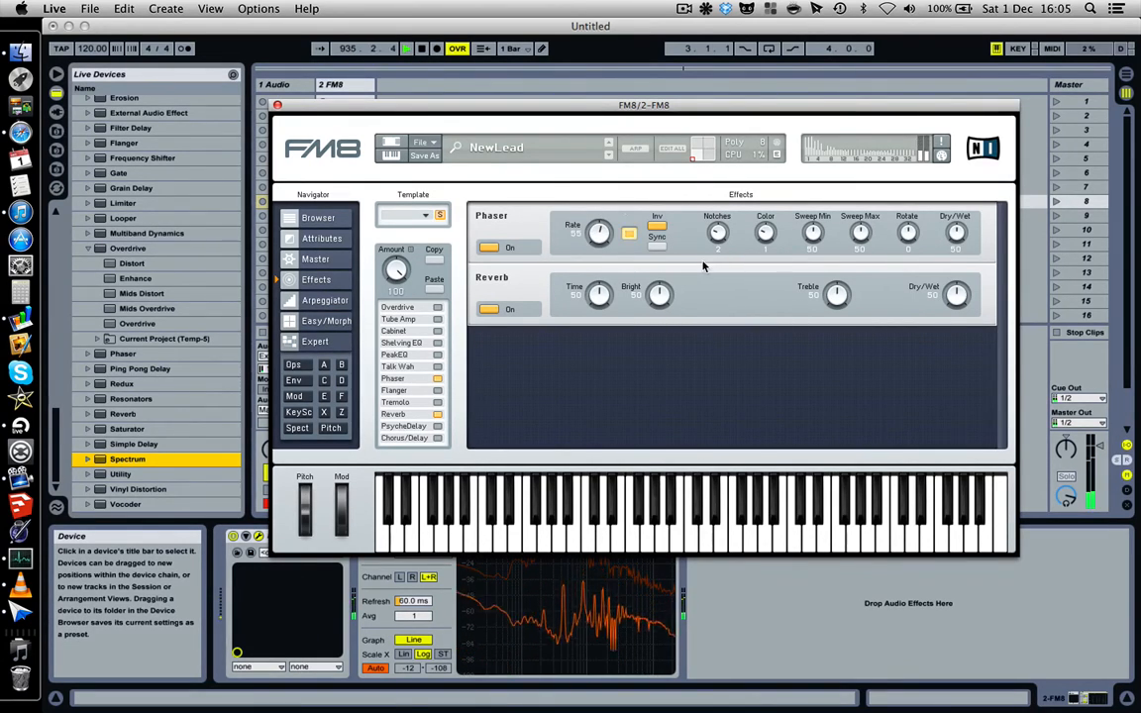
{"action": "left_click", "coordinate": [657, 228]}
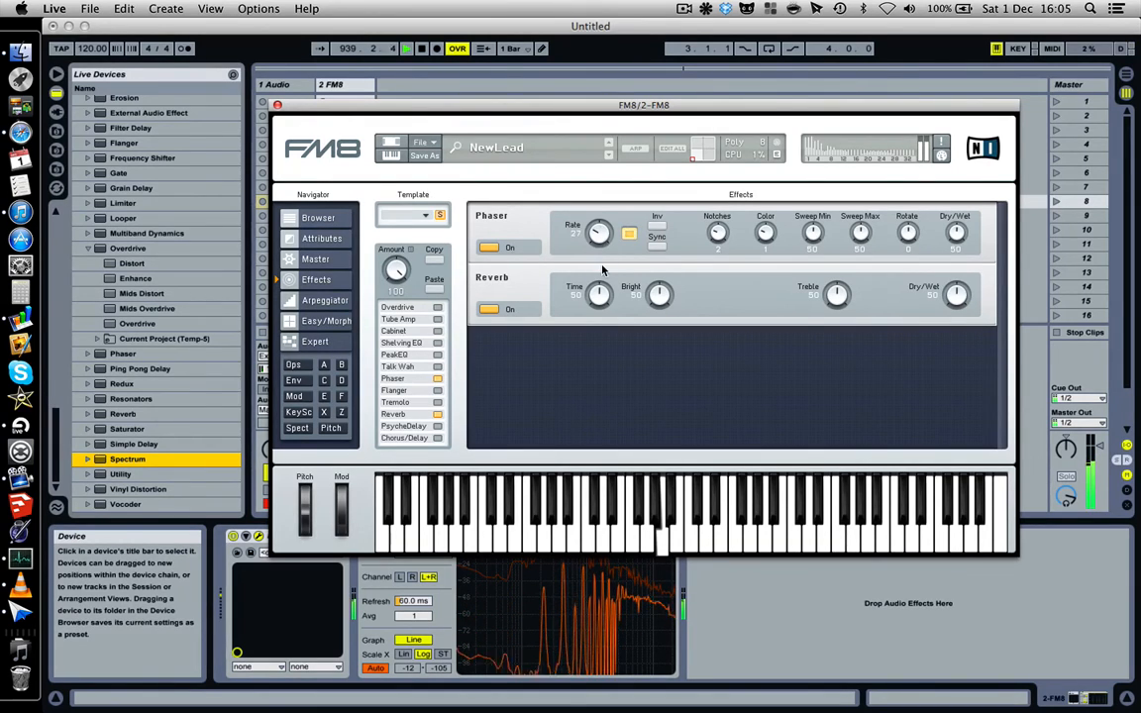
{"action": "left_click_drag", "start_coordinate": [602, 270], "coordinate": [612, 289]}
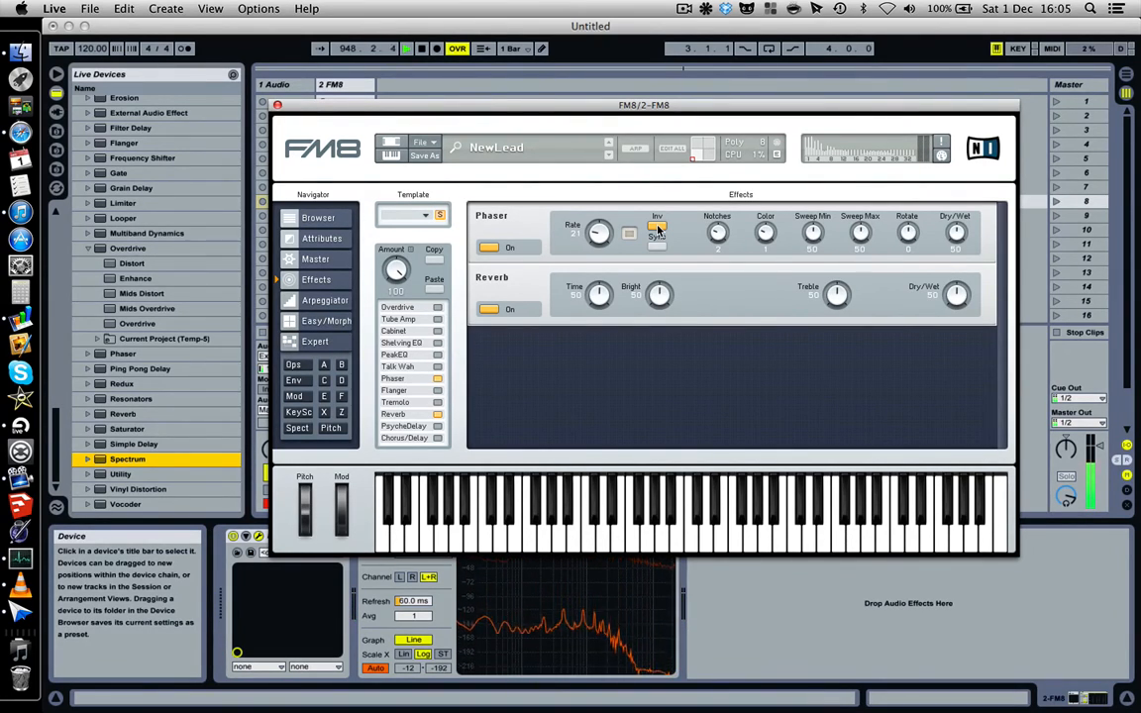
{"action": "left_click_drag", "start_coordinate": [598, 237], "coordinate": [576, 201]}
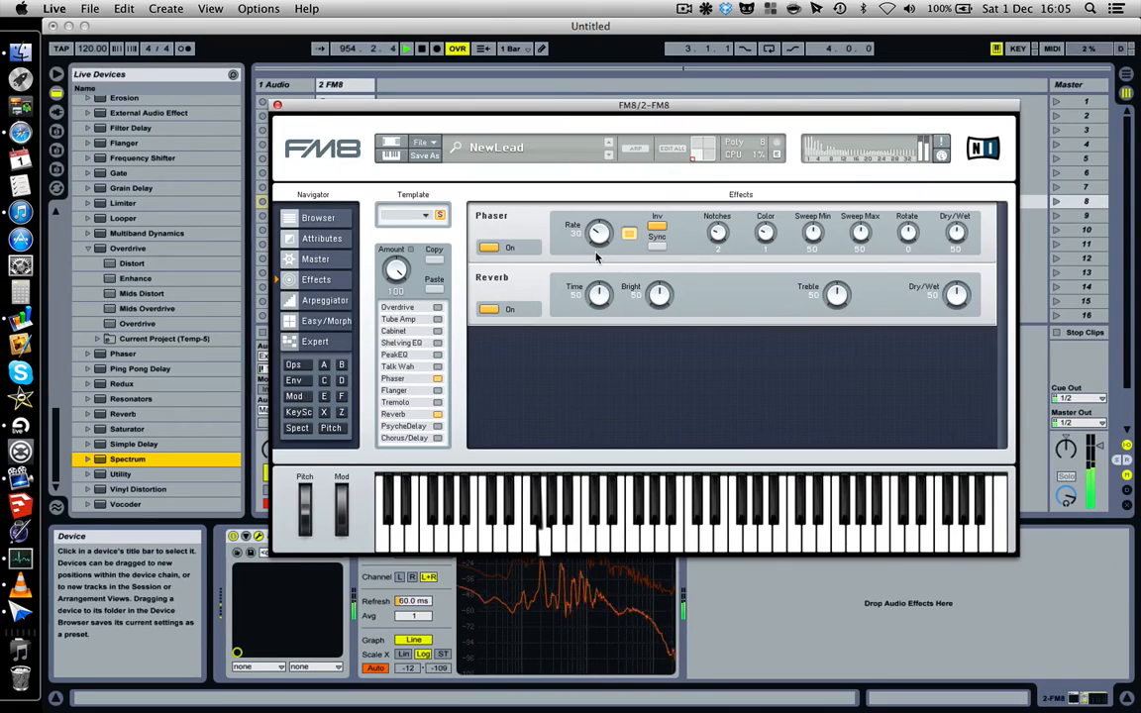
{"action": "mouse_move", "coordinate": [597, 238]}
{"action": "left_mouse_down"}
{"action": "mouse_move", "coordinate": [585, 211]}
{"action": "mouse_move", "coordinate": [589, 224]}
{"action": "left_mouse_up"}
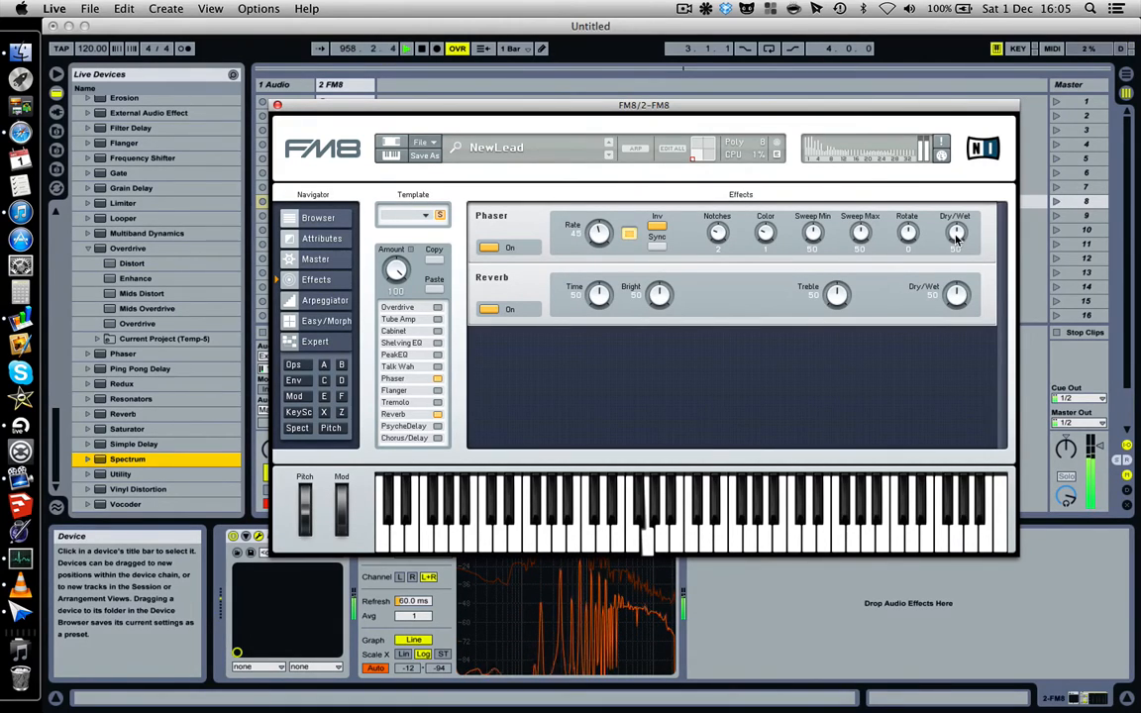
Compare the sound with the Phaser off and on, and set its rate to 40 and dry/wet to 16.
{"action": "left_click", "coordinate": [488, 247]}
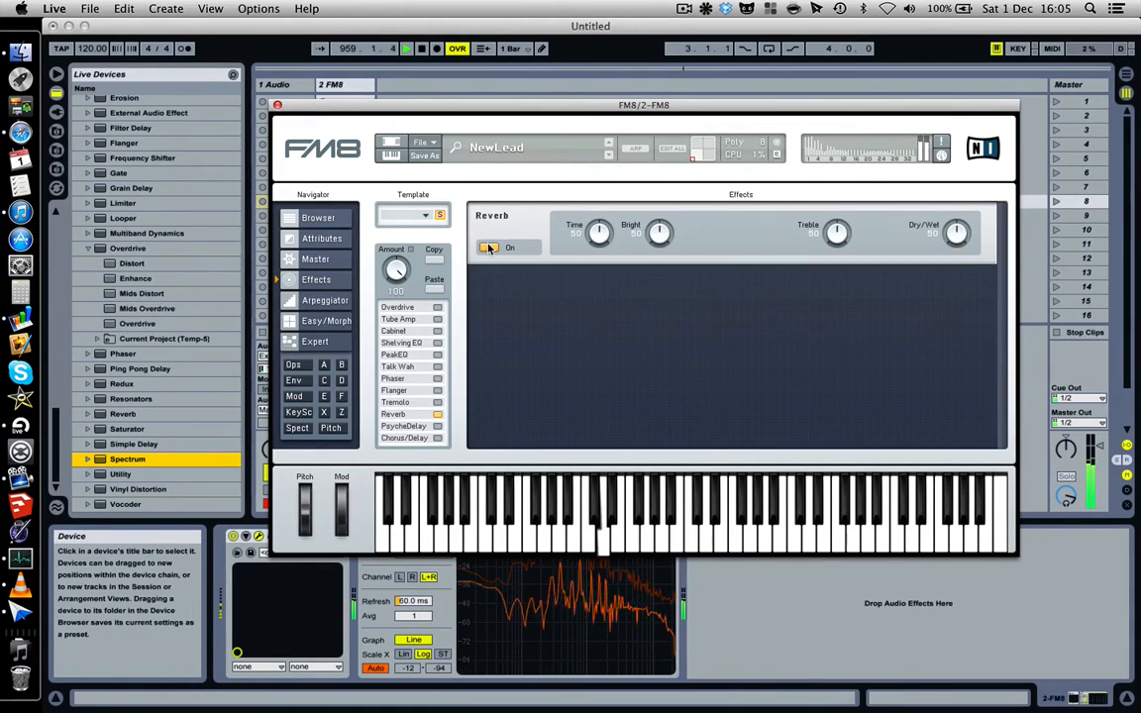
{"action": "left_click", "coordinate": [438, 379]}
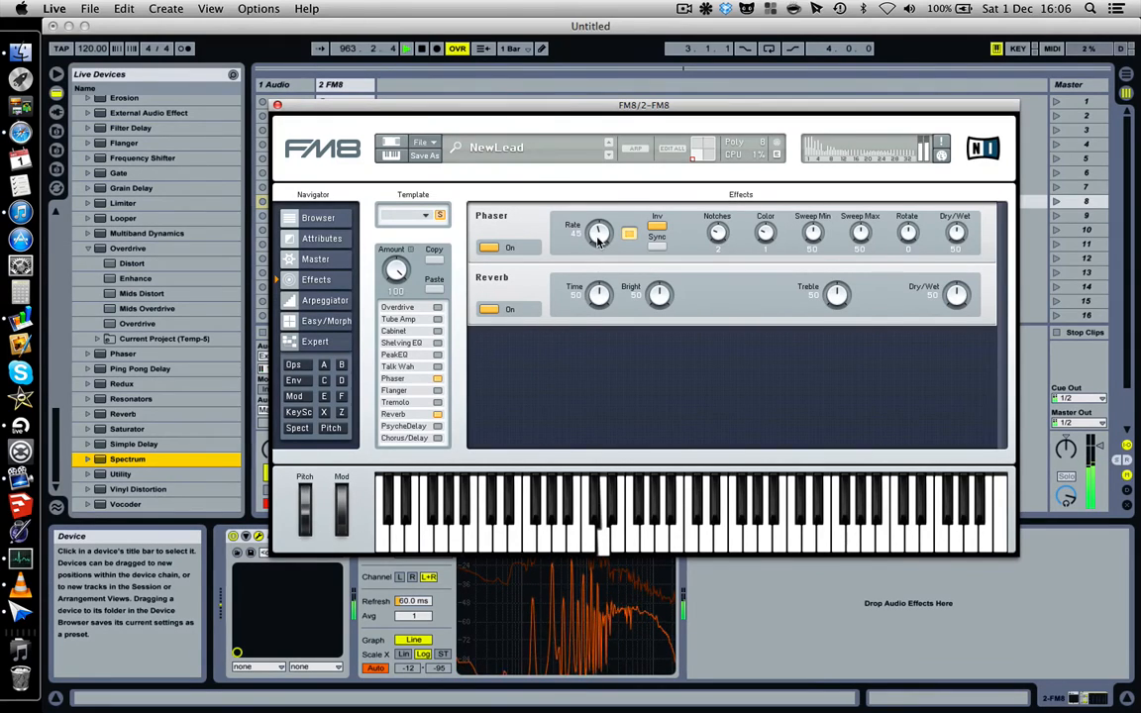
{"action": "left_click_drag", "start_coordinate": [598, 245], "coordinate": [598, 247]}
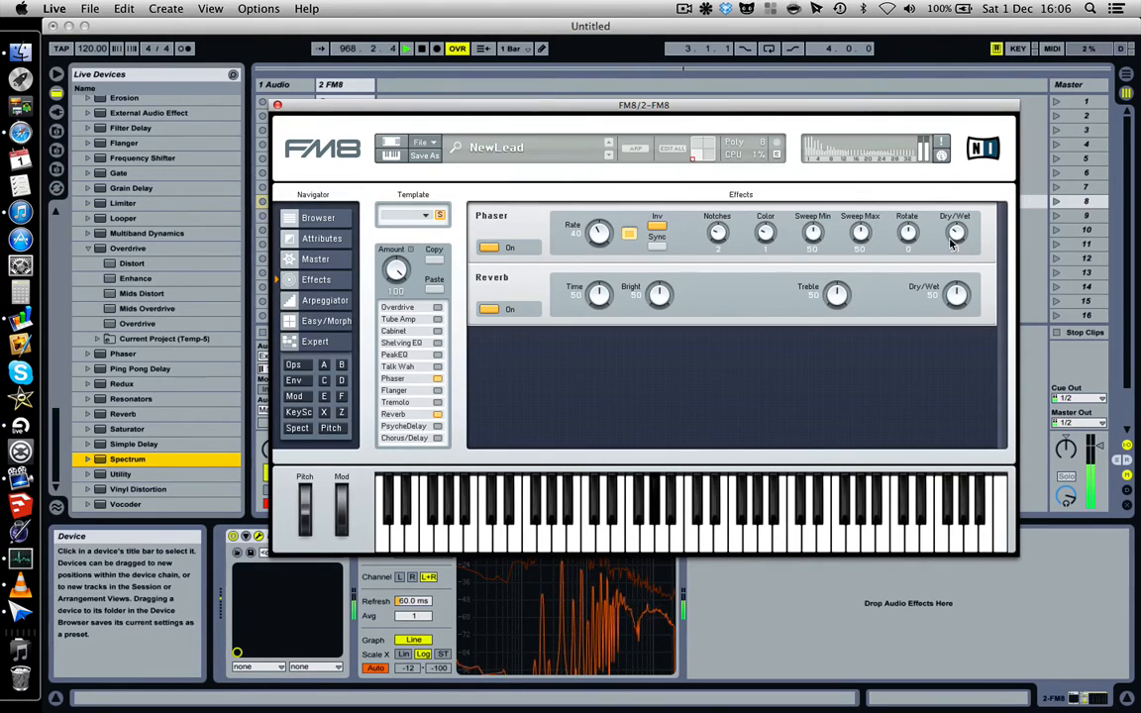
{"action": "mouse_move", "coordinate": [952, 245]}
{"action": "left_mouse_down"}
{"action": "mouse_move", "coordinate": [951, 262]}
{"action": "mouse_move", "coordinate": [950, 252]}
{"action": "left_mouse_up"}
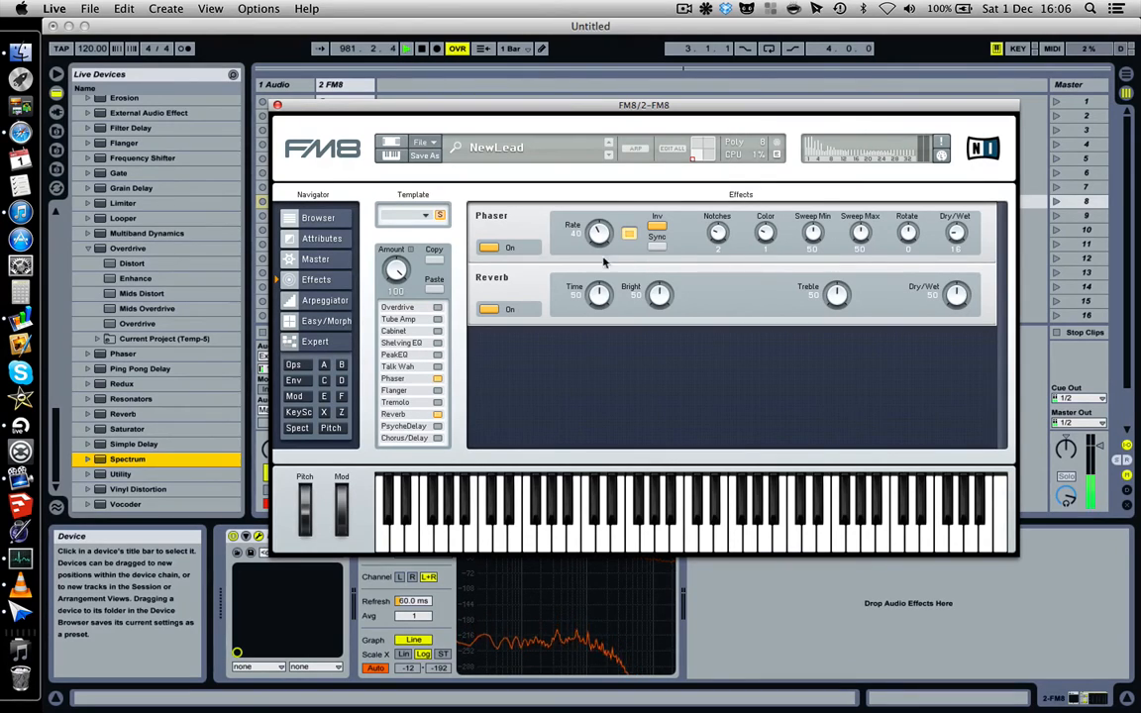
Try the Tremolo effect at a rate of 28 and switch it off again.
{"action": "left_click", "coordinate": [436, 404]}
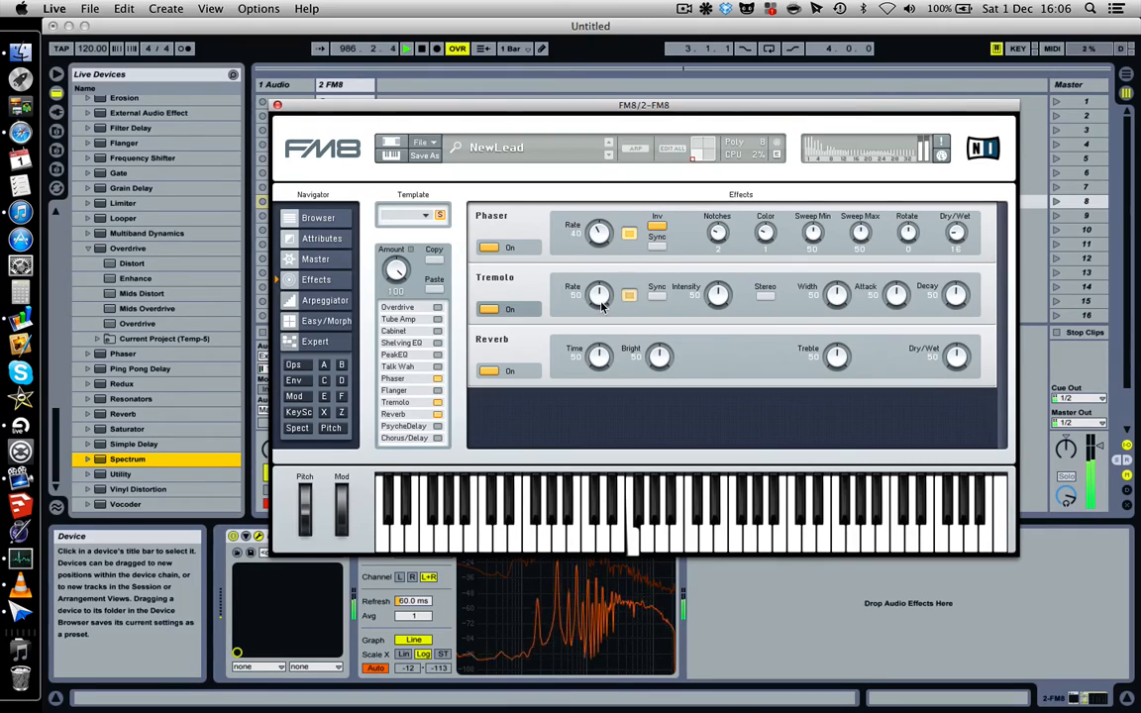
{"action": "mouse_move", "coordinate": [601, 307]}
{"action": "left_mouse_down"}
{"action": "mouse_move", "coordinate": [591, 270]}
{"action": "mouse_move", "coordinate": [614, 324]}
{"action": "left_mouse_up"}
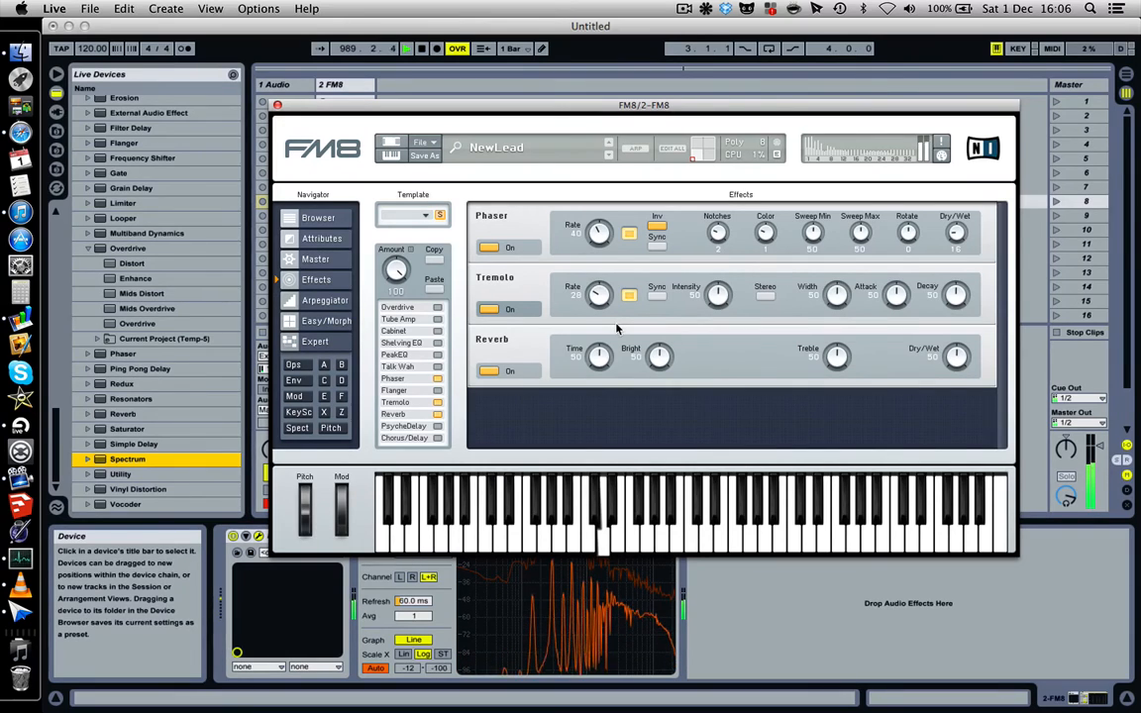
{"action": "left_click", "coordinate": [489, 309]}
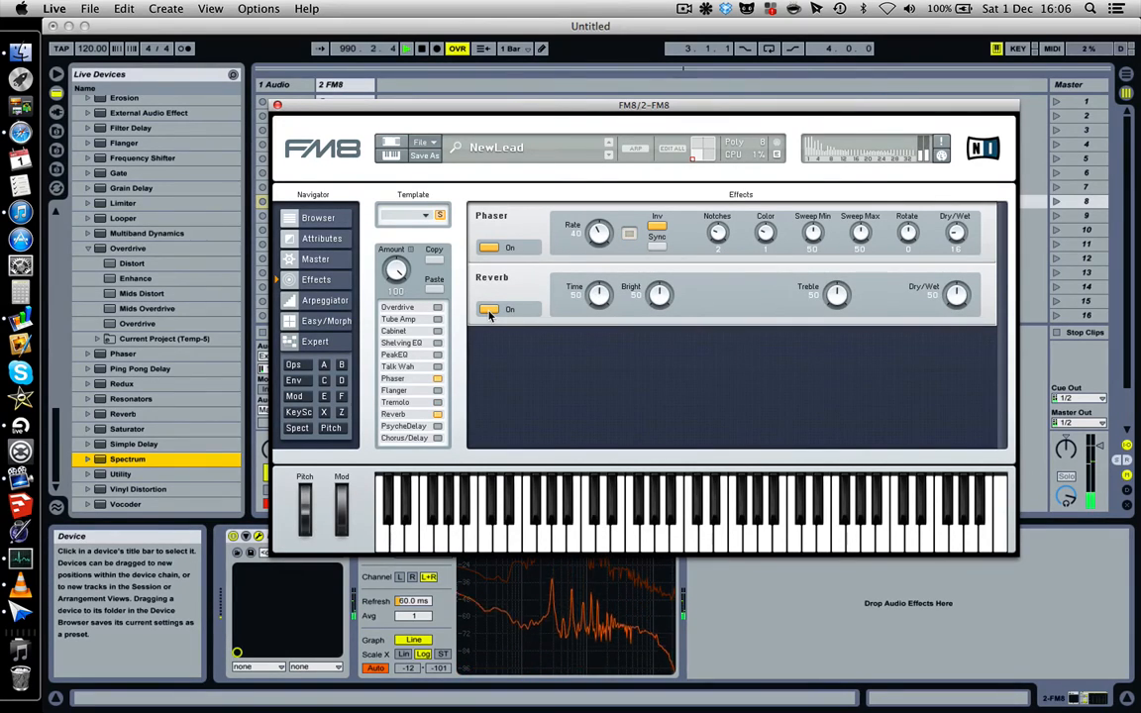
Audition the Tube Amp off and on with its volume raised to 93, and leave it off.
{"action": "left_click", "coordinate": [437, 319]}
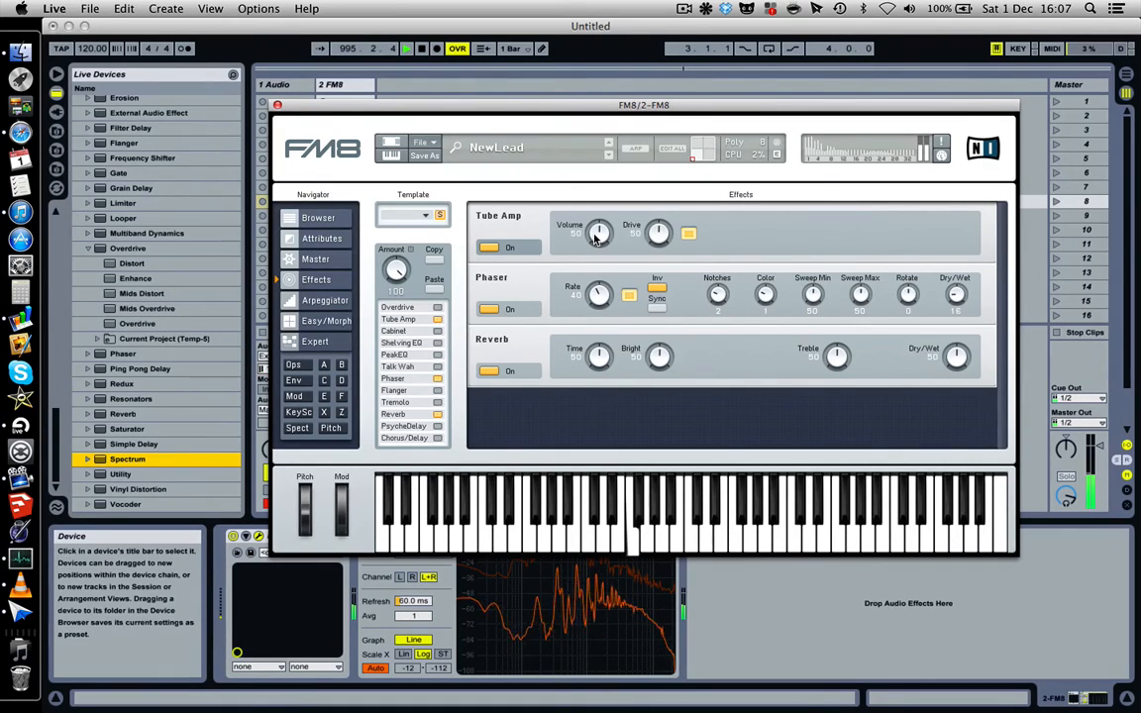
{"action": "left_click", "coordinate": [491, 248]}
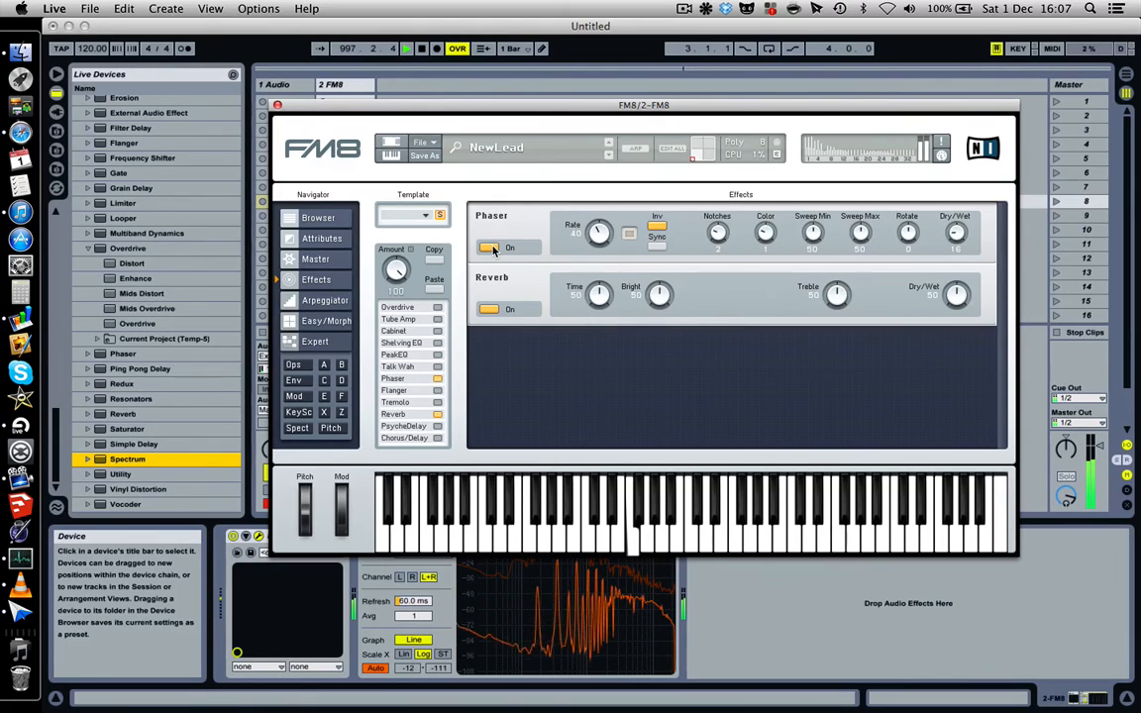
{"action": "left_click", "coordinate": [437, 320]}
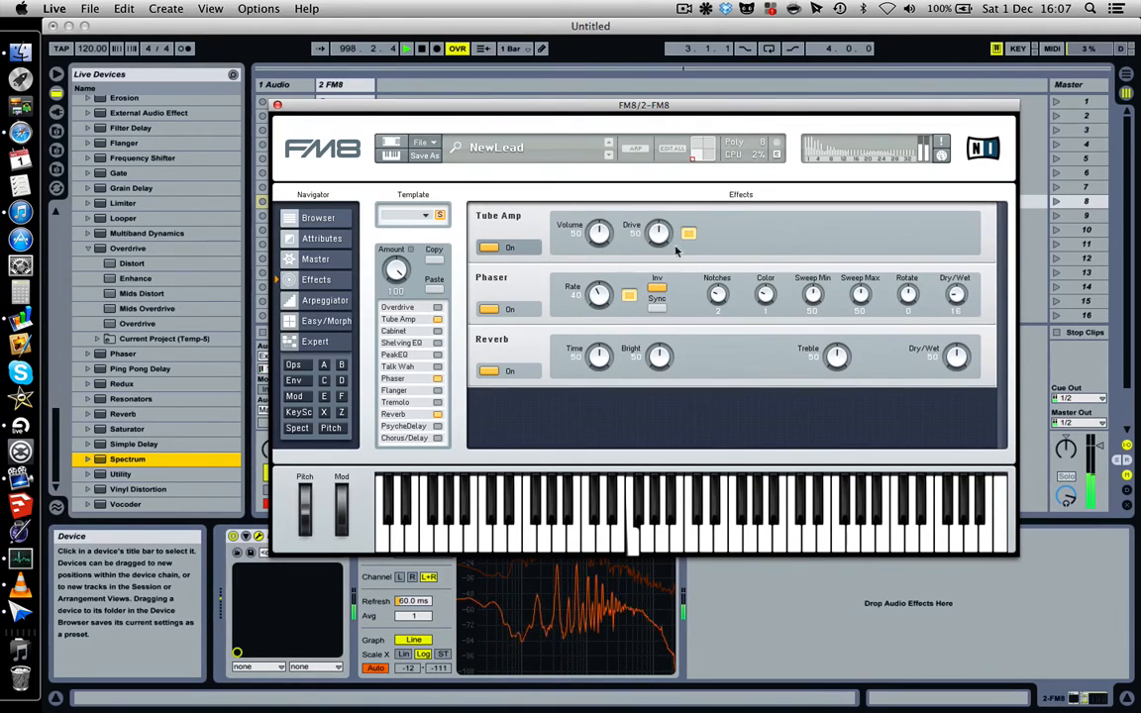
{"action": "left_click_drag", "start_coordinate": [607, 238], "coordinate": [595, 205]}
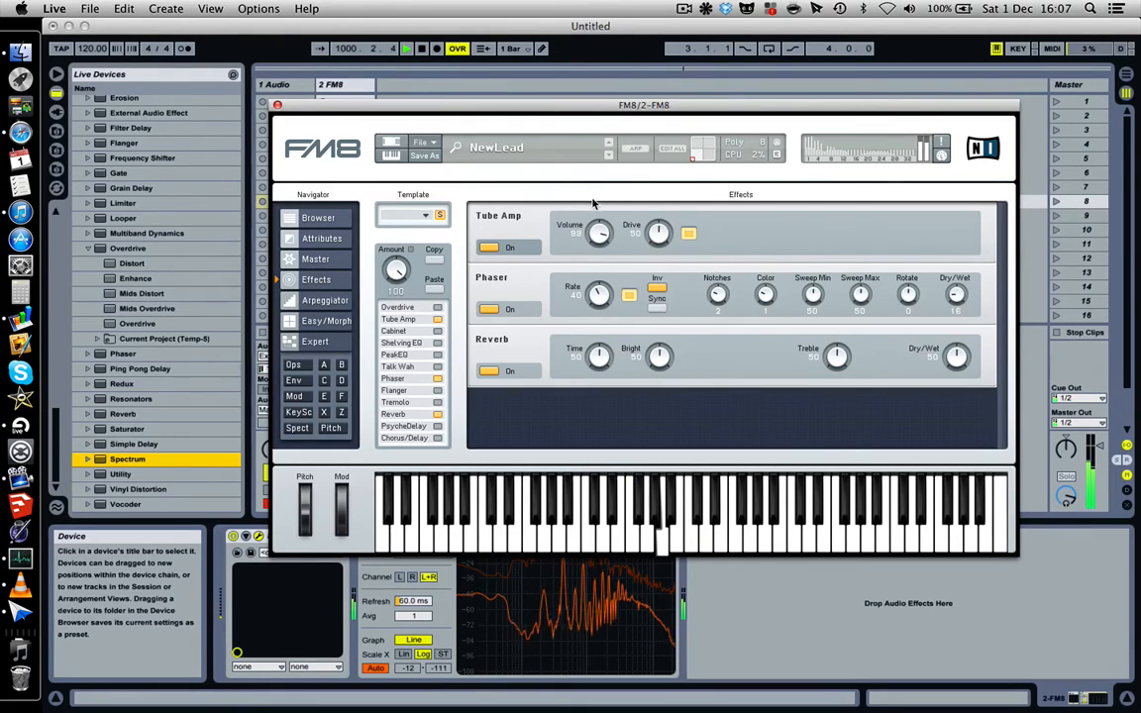
{"action": "left_click", "coordinate": [487, 248]}
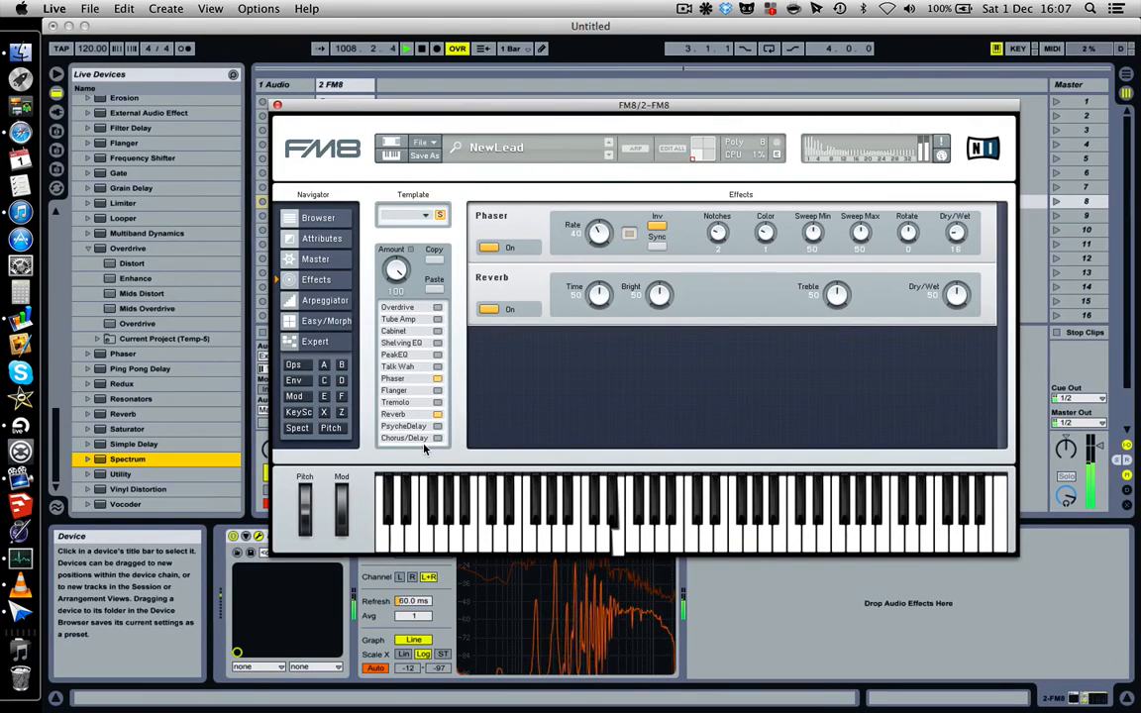
Turn on the Flanger with a rate of 31 and dry/wet of 14, and switch off the Phaser's inversion.
{"action": "left_click", "coordinate": [437, 390]}
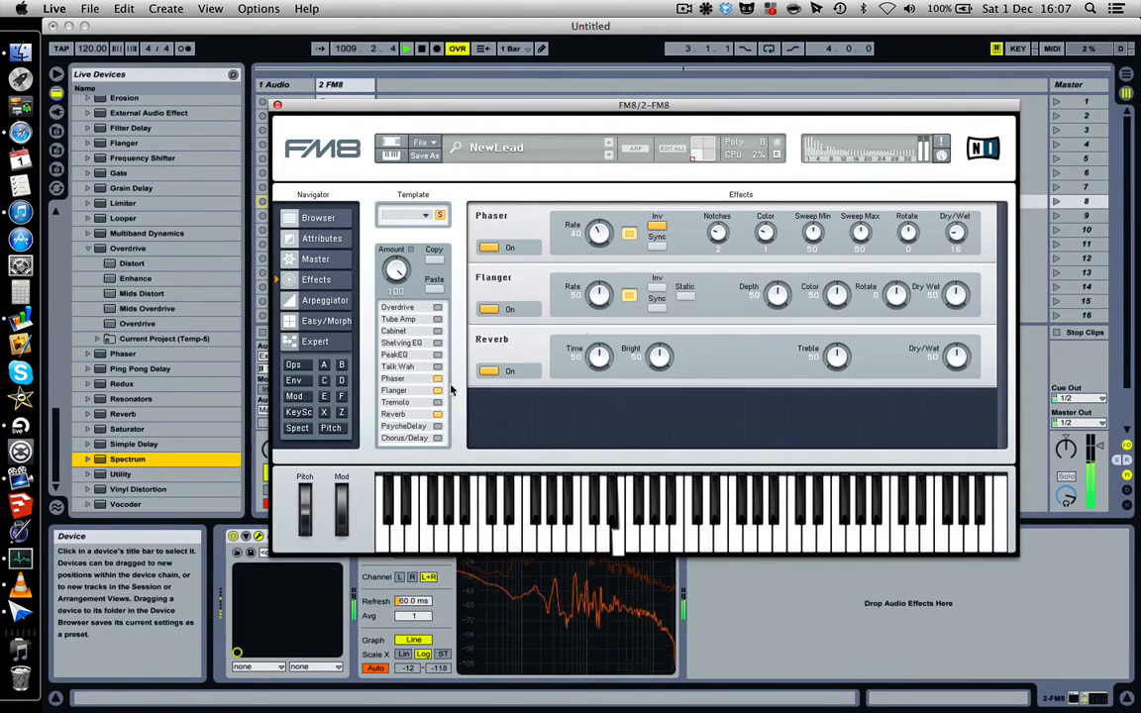
{"action": "mouse_move", "coordinate": [599, 293]}
{"action": "left_mouse_down"}
{"action": "mouse_move", "coordinate": [610, 352]}
{"action": "mouse_move", "coordinate": [596, 307]}
{"action": "left_mouse_up"}
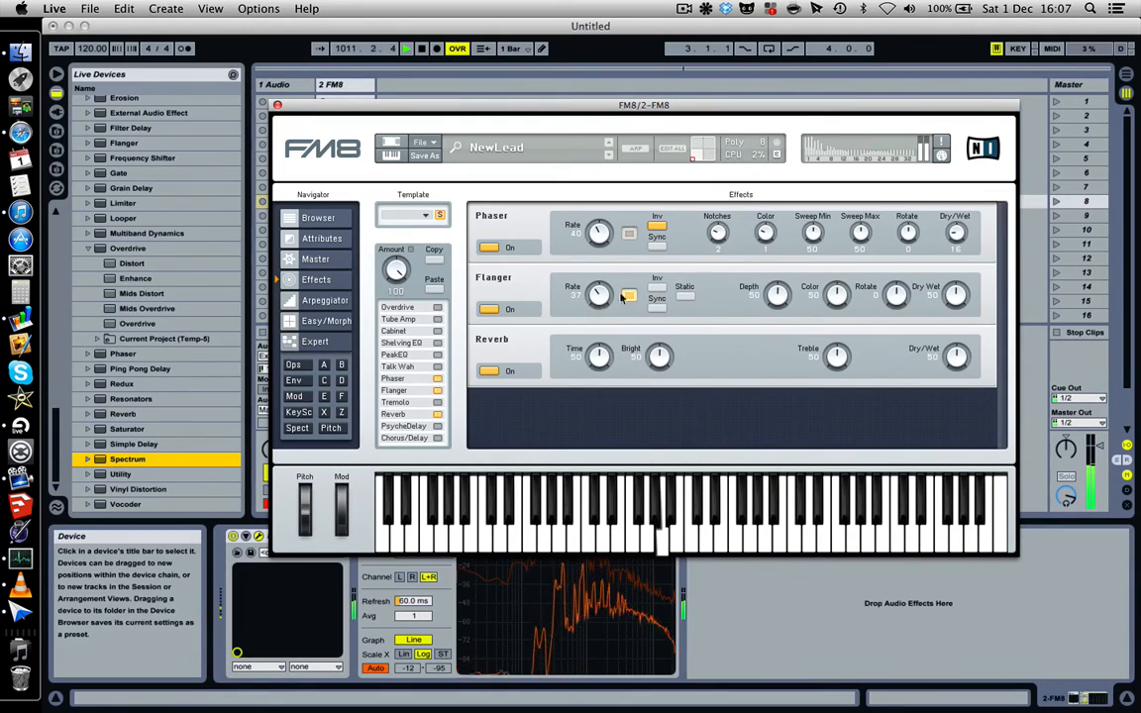
{"action": "left_click_drag", "start_coordinate": [960, 303], "coordinate": [954, 340]}
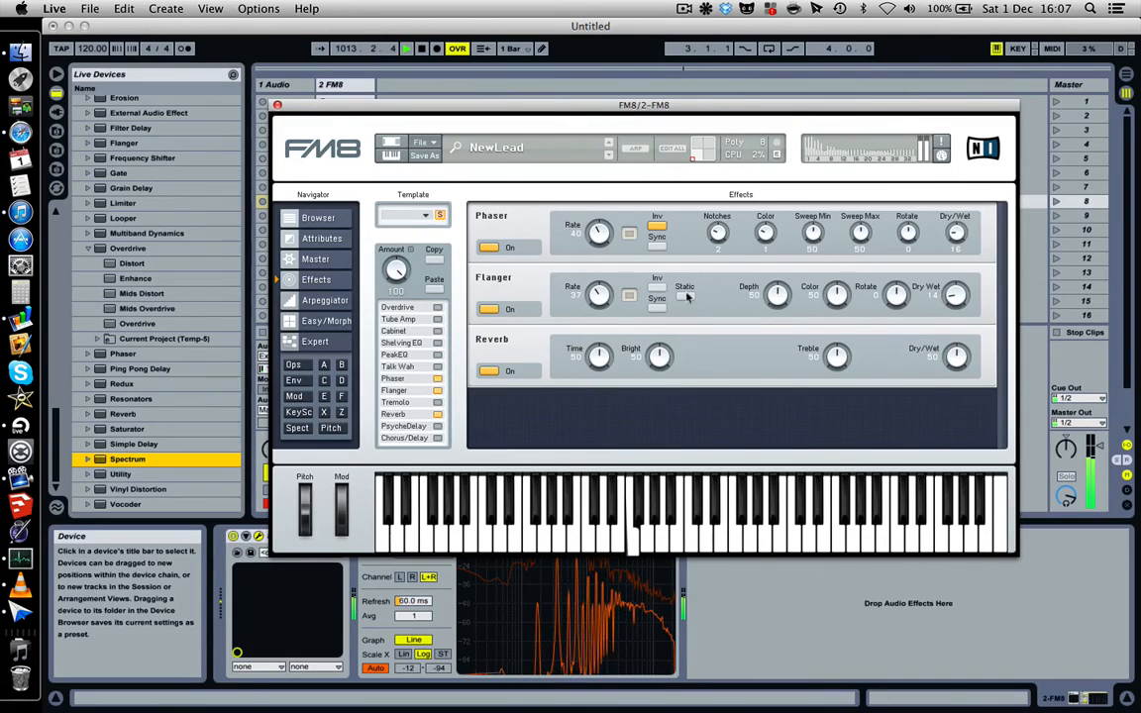
{"action": "left_click_drag", "start_coordinate": [595, 296], "coordinate": [666, 305]}
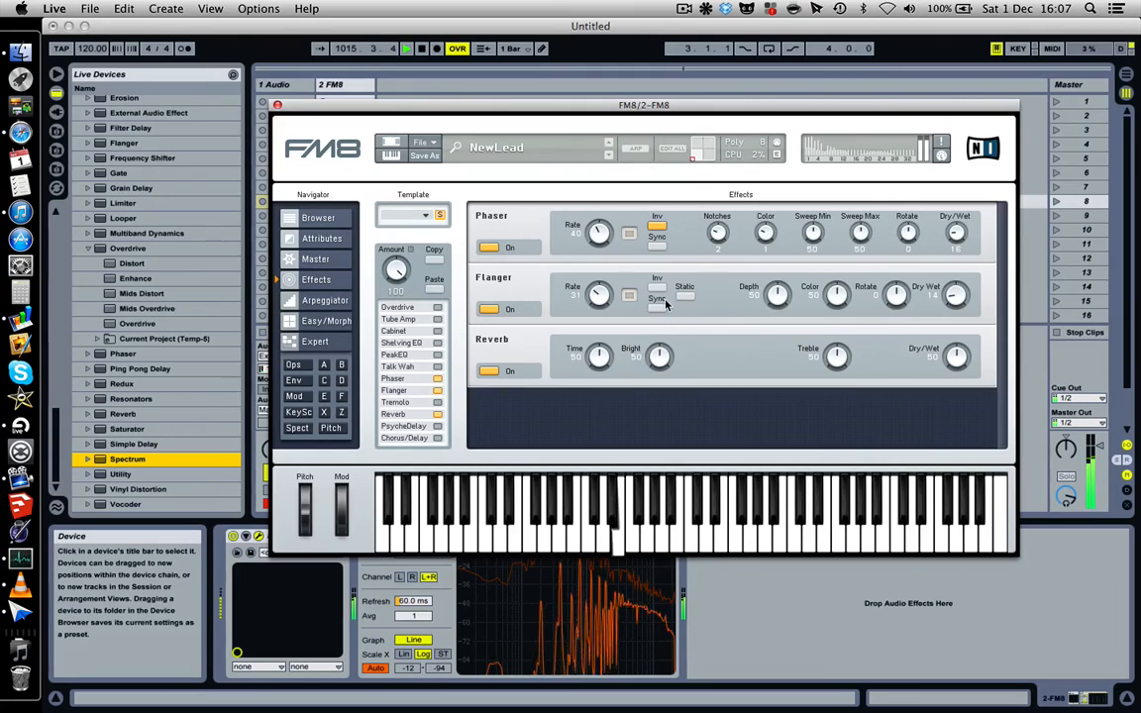
{"action": "left_click", "coordinate": [658, 226]}
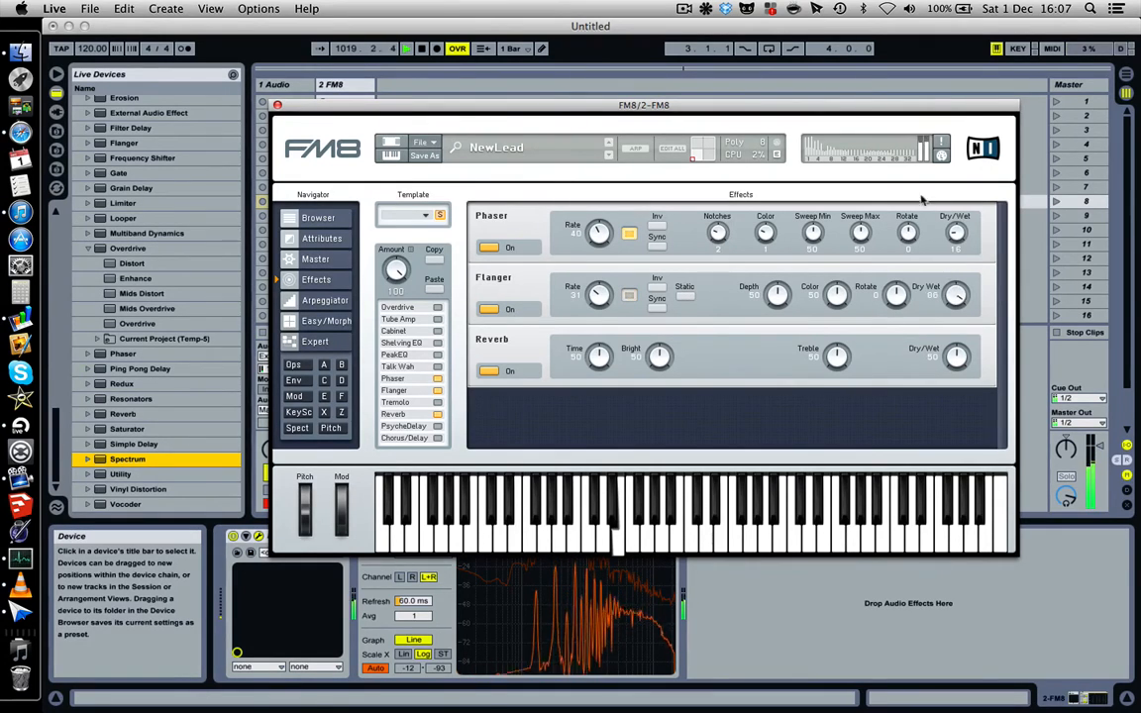
Try the Flanger at faster rates up to 92 with dry/wet amounts between 23 and 100.
{"action": "left_click", "coordinate": [686, 297]}
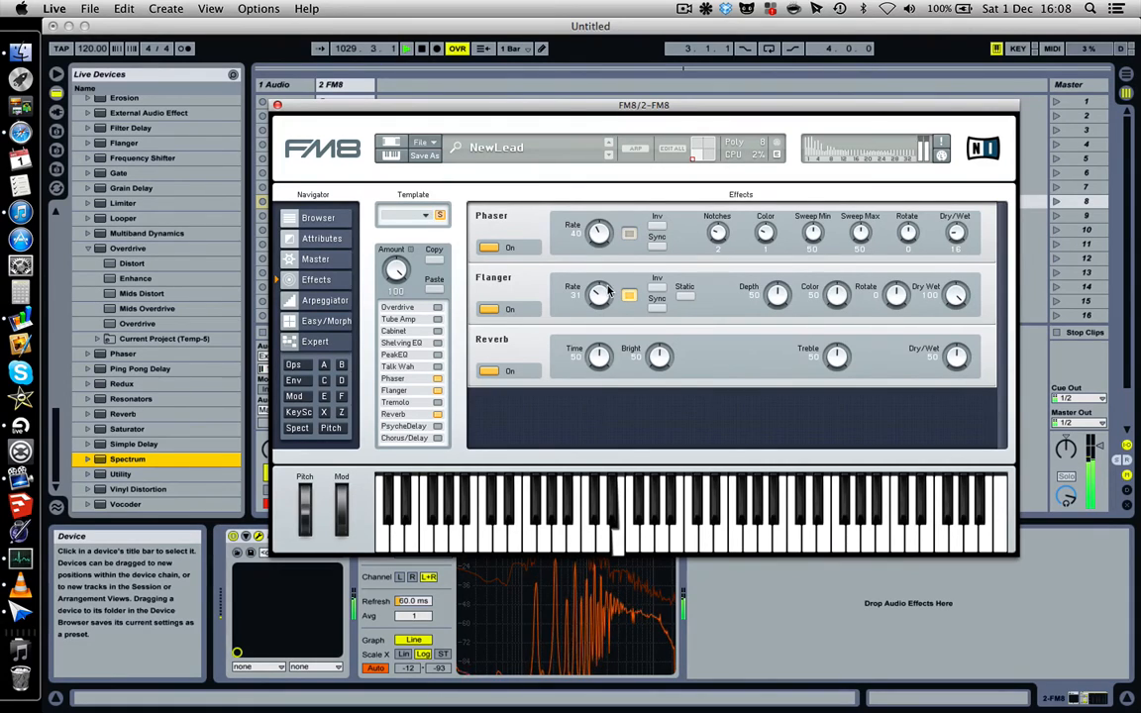
{"action": "left_click_drag", "start_coordinate": [608, 290], "coordinate": [585, 242]}
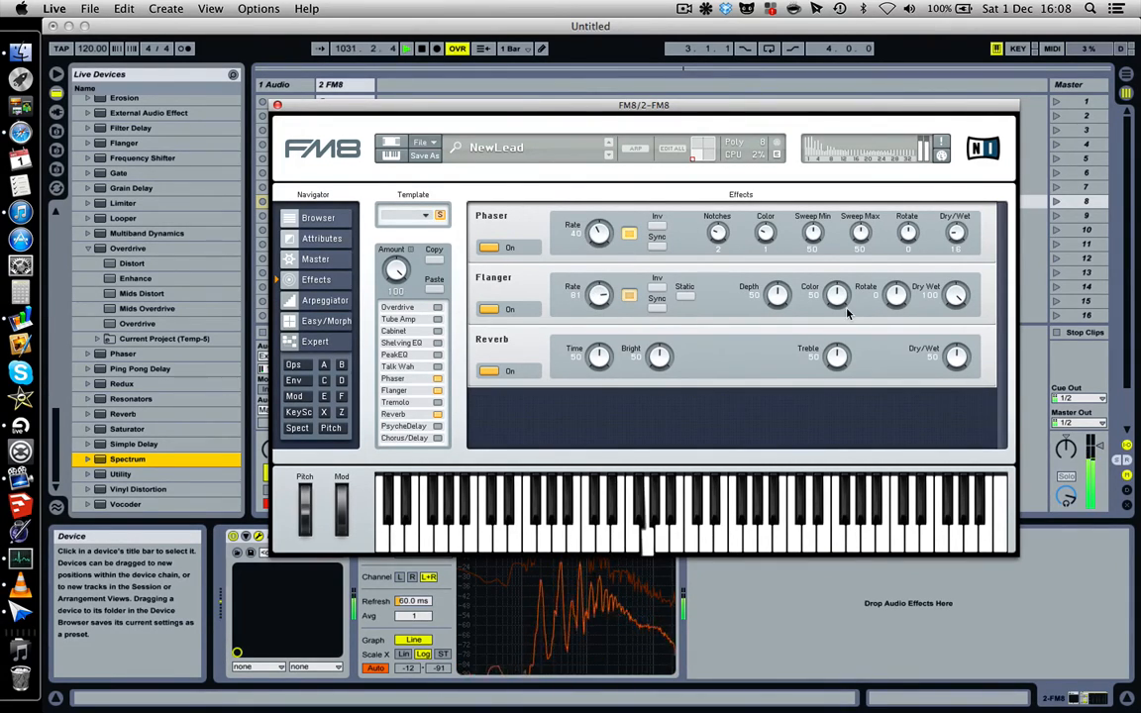
{"action": "left_click_drag", "start_coordinate": [603, 300], "coordinate": [596, 294]}
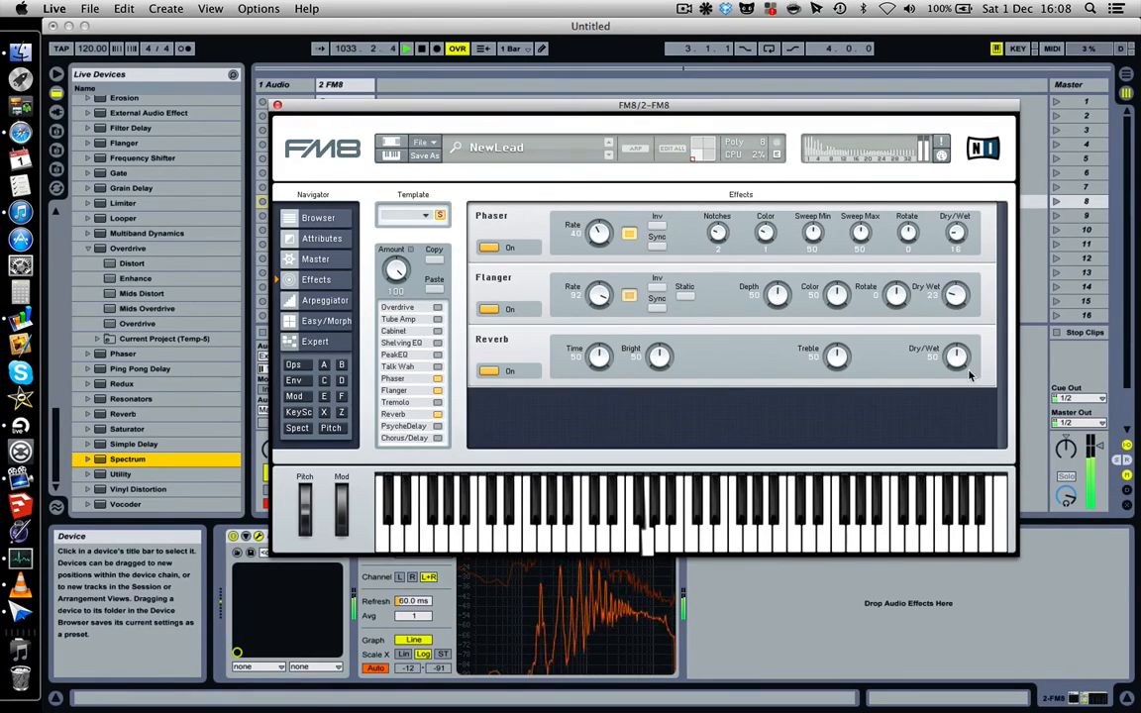
{"action": "left_click_drag", "start_coordinate": [969, 371], "coordinate": [945, 316]}
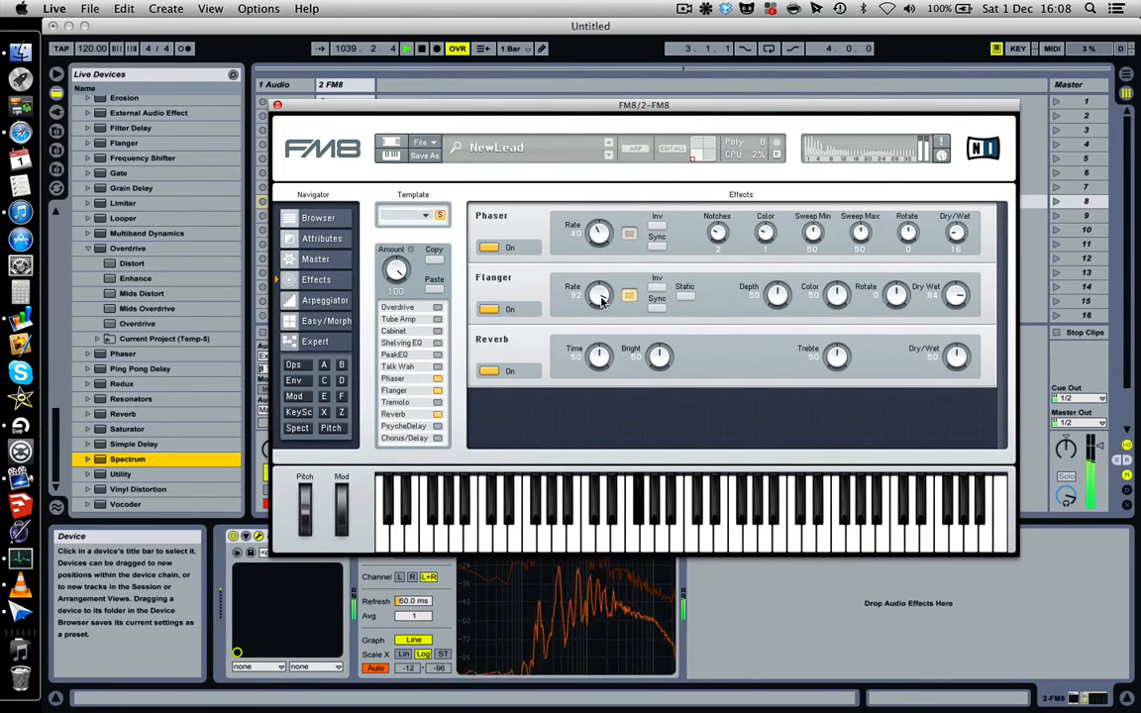
Set the Flanger's dry/wet to 14 and rate to 32, and compare the sound with it off and on.
{"action": "left_click_drag", "start_coordinate": [956, 294], "coordinate": [959, 353]}
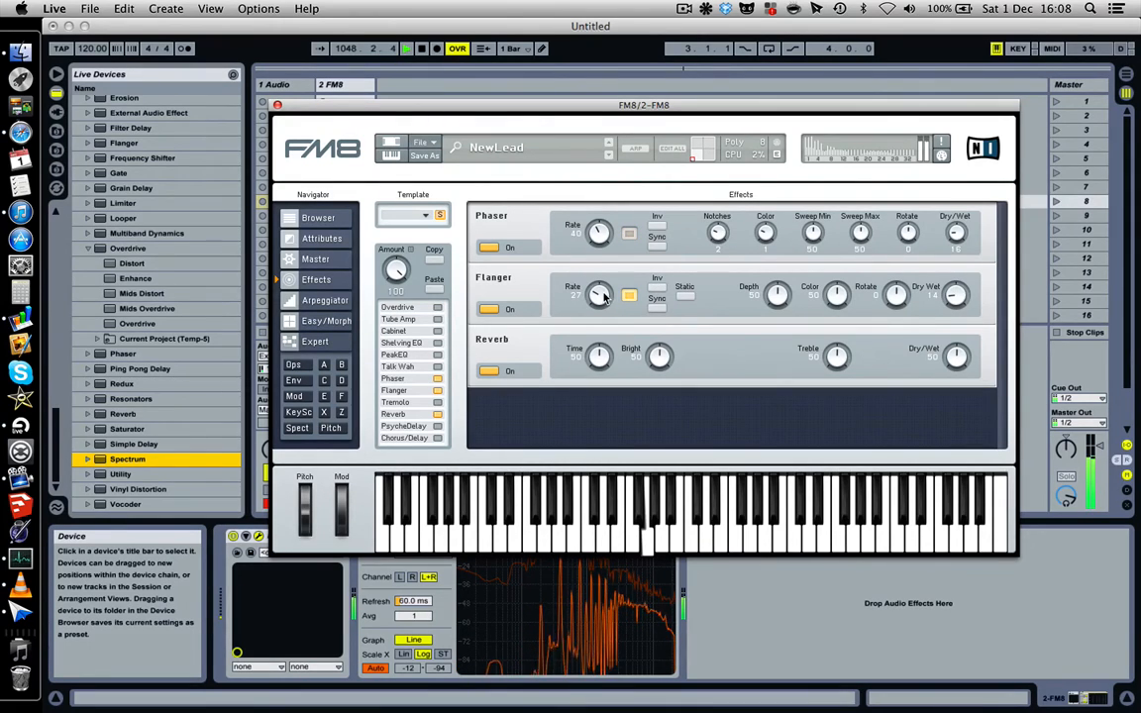
{"action": "left_click_drag", "start_coordinate": [603, 290], "coordinate": [600, 268]}
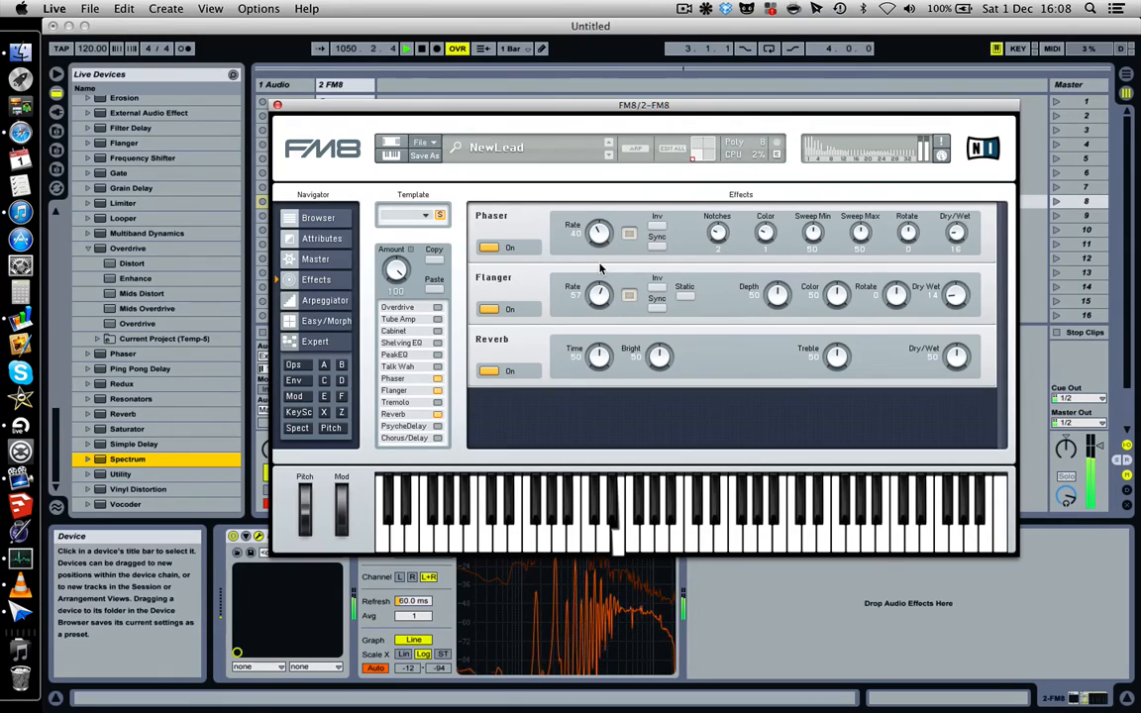
{"action": "left_click_drag", "start_coordinate": [610, 304], "coordinate": [604, 325]}
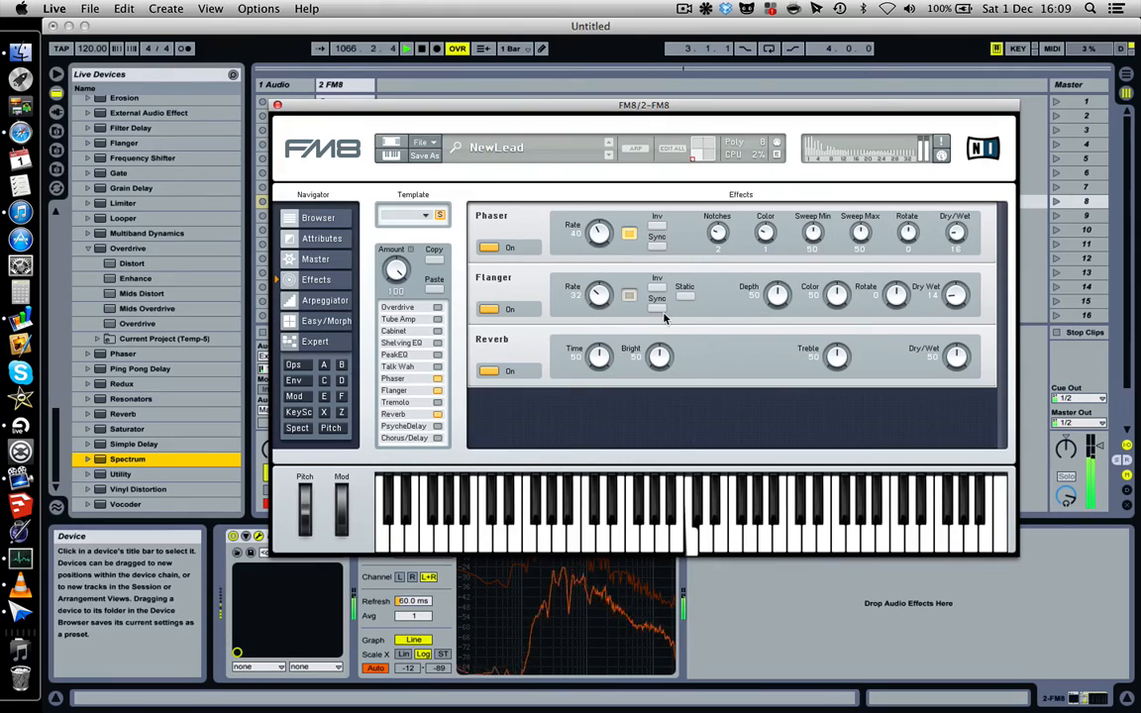
{"action": "left_click", "coordinate": [489, 309]}
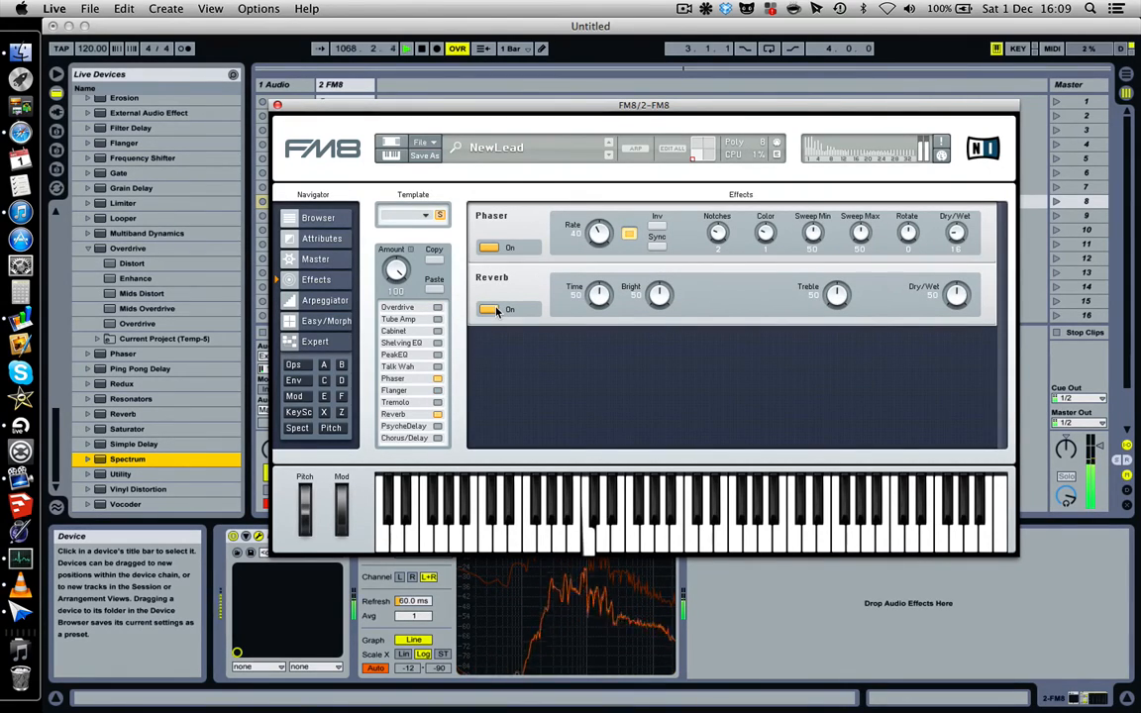
{"action": "left_click", "coordinate": [438, 392]}
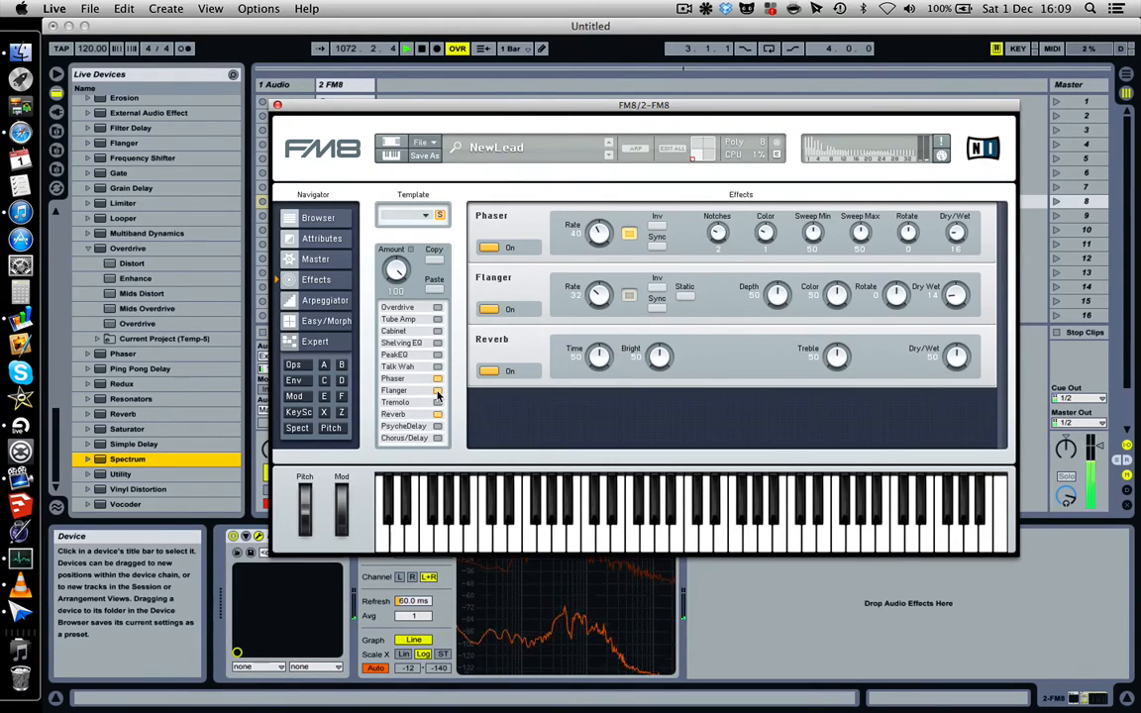
{"action": "left_click", "coordinate": [684, 7]}
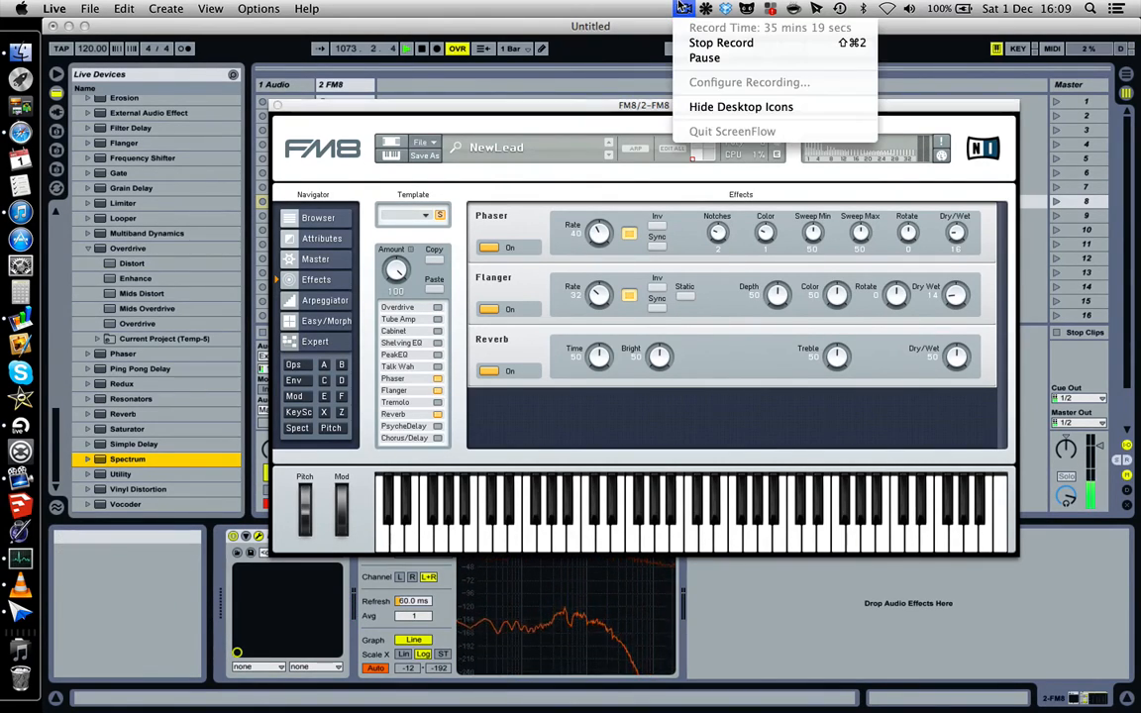
{"action": "left_click", "coordinate": [683, 8]}
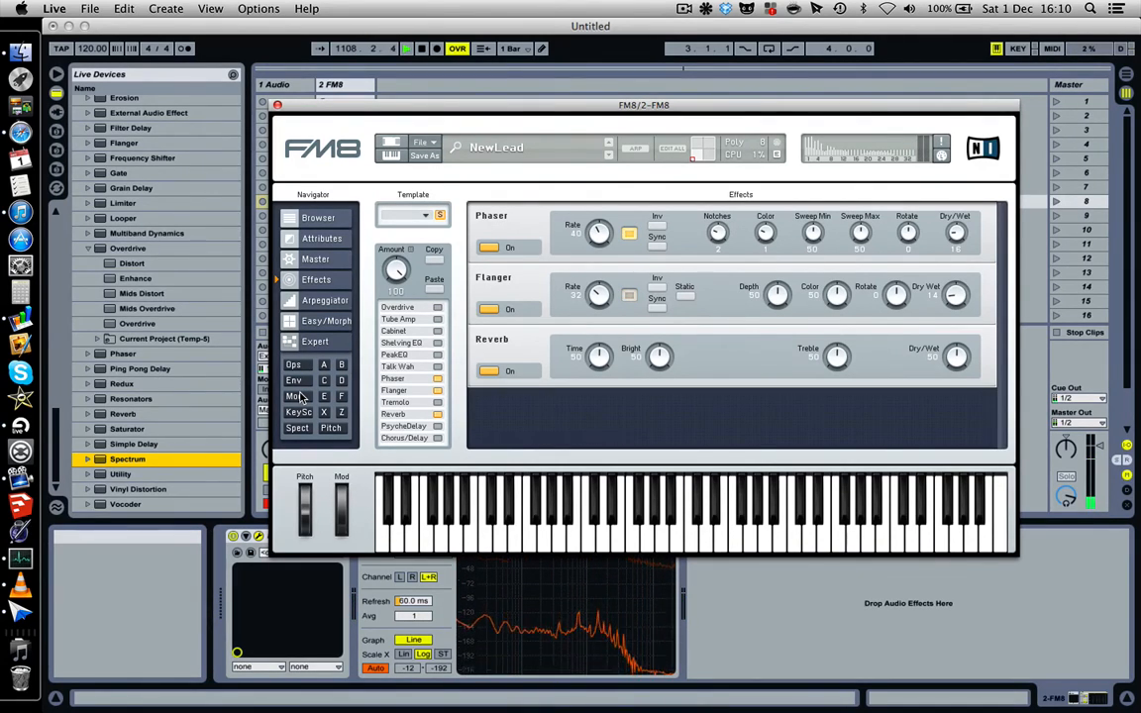
{"action": "left_click", "coordinate": [420, 142]}
{"action": "left_click", "coordinate": [431, 170]}
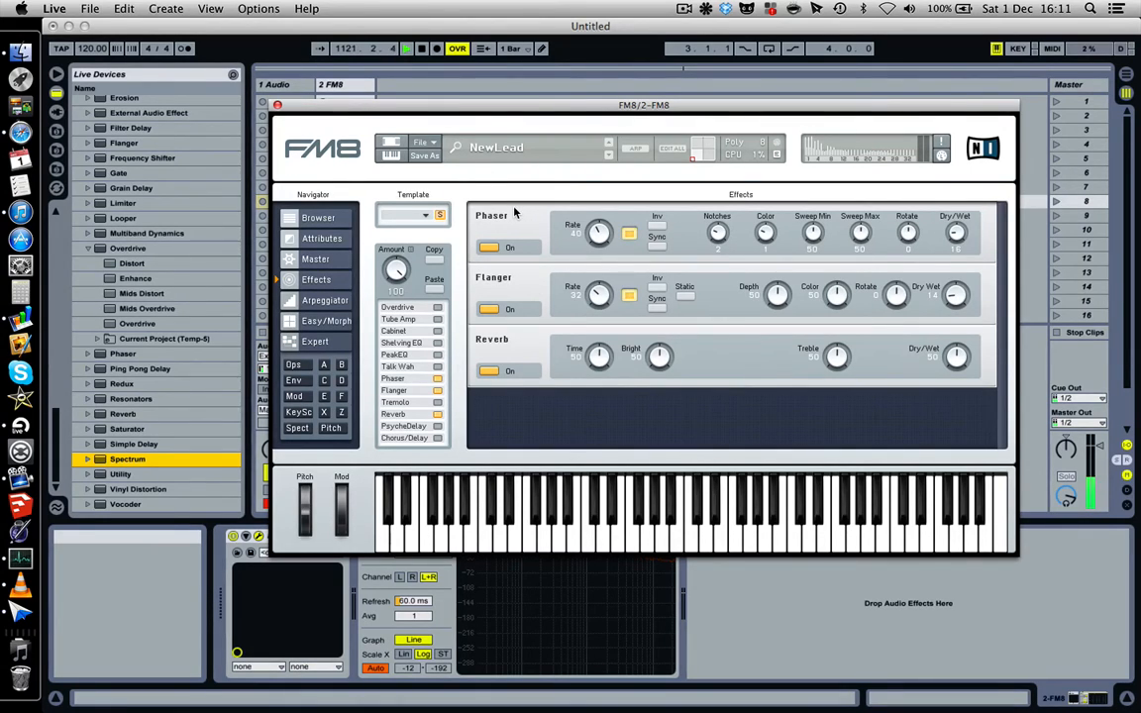
Review the sound's master settings, its operator waveforms and FM matrix, and its effects chain.
{"action": "left_click", "coordinate": [323, 260]}
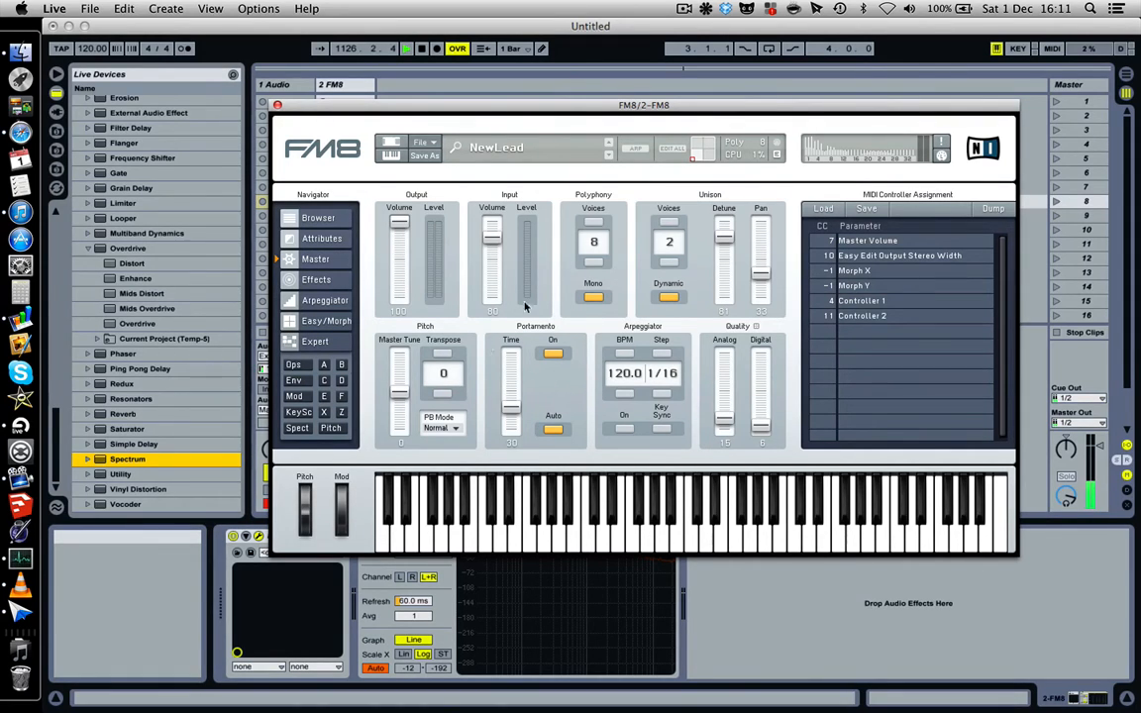
{"action": "left_click", "coordinate": [294, 365]}
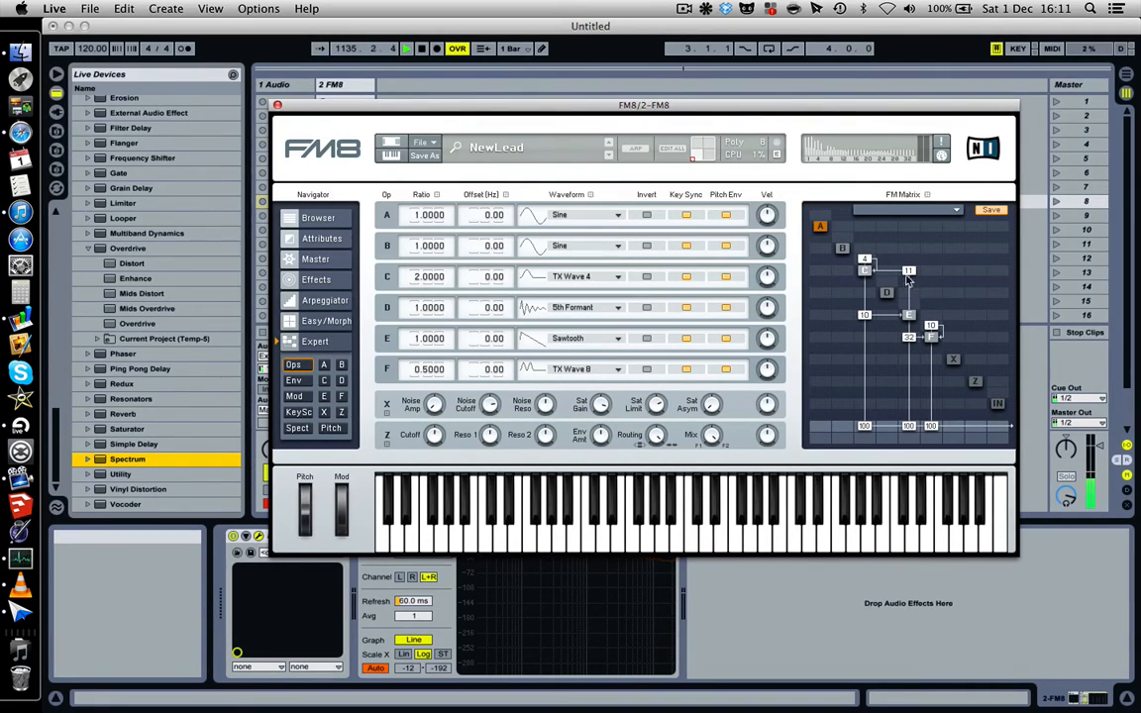
{"action": "left_click", "coordinate": [315, 279]}
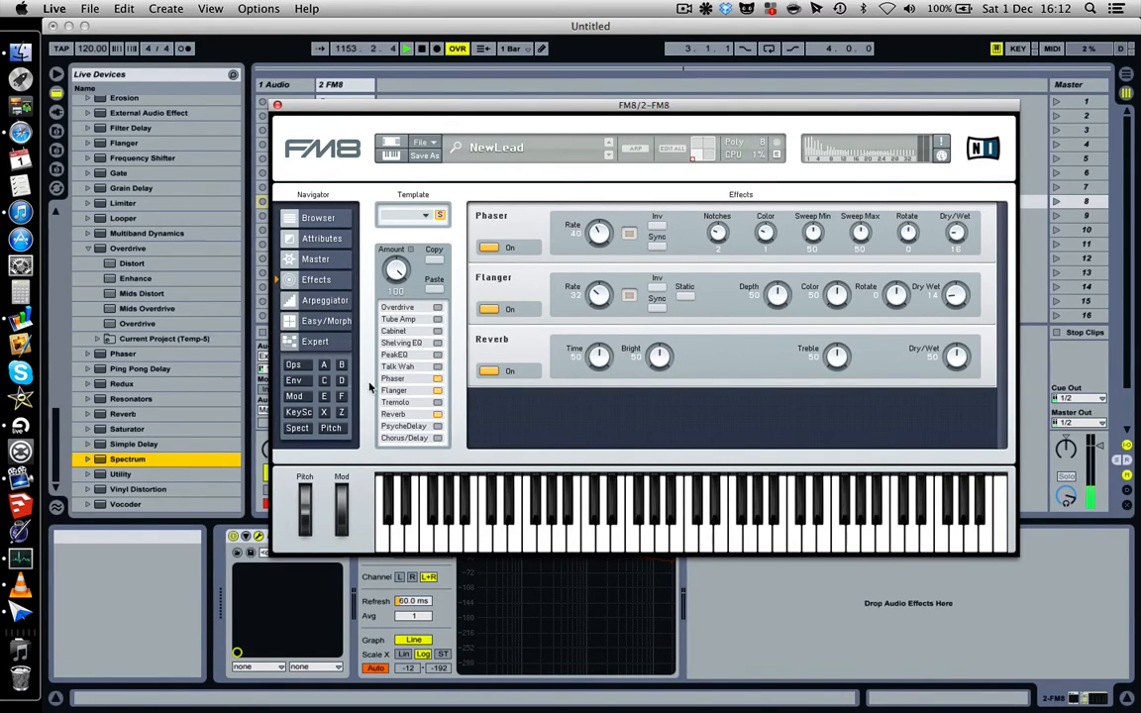
{"action": "left_click", "coordinate": [283, 337]}
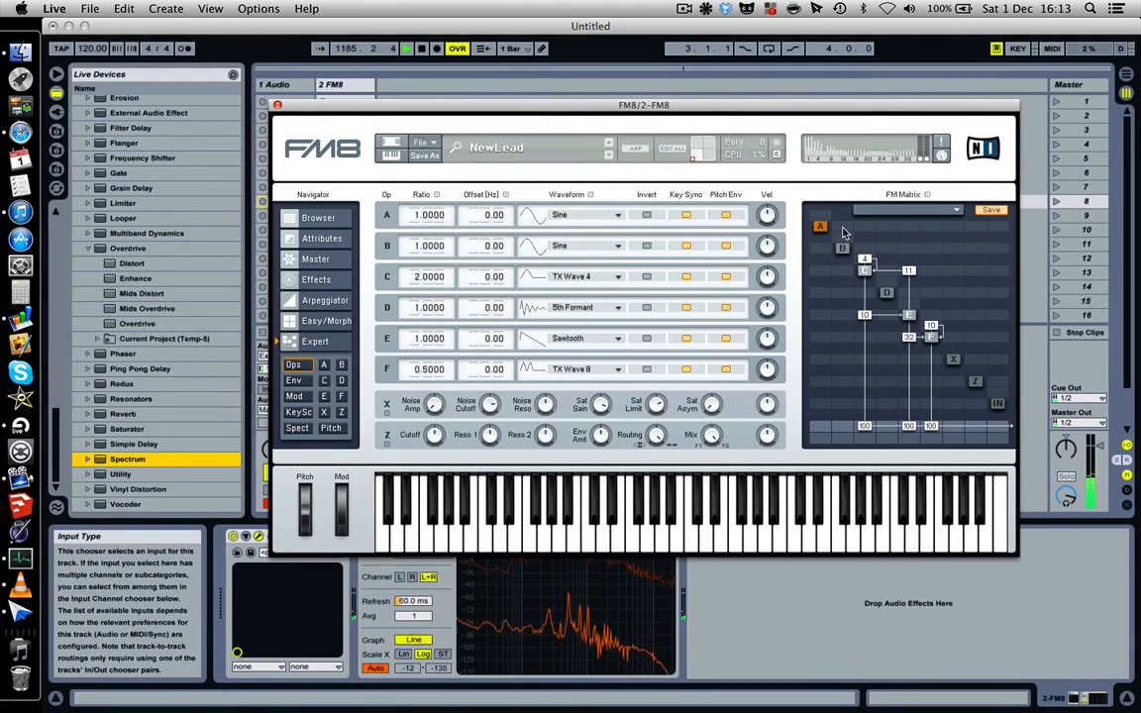
{"action": "left_click", "coordinate": [315, 258]}
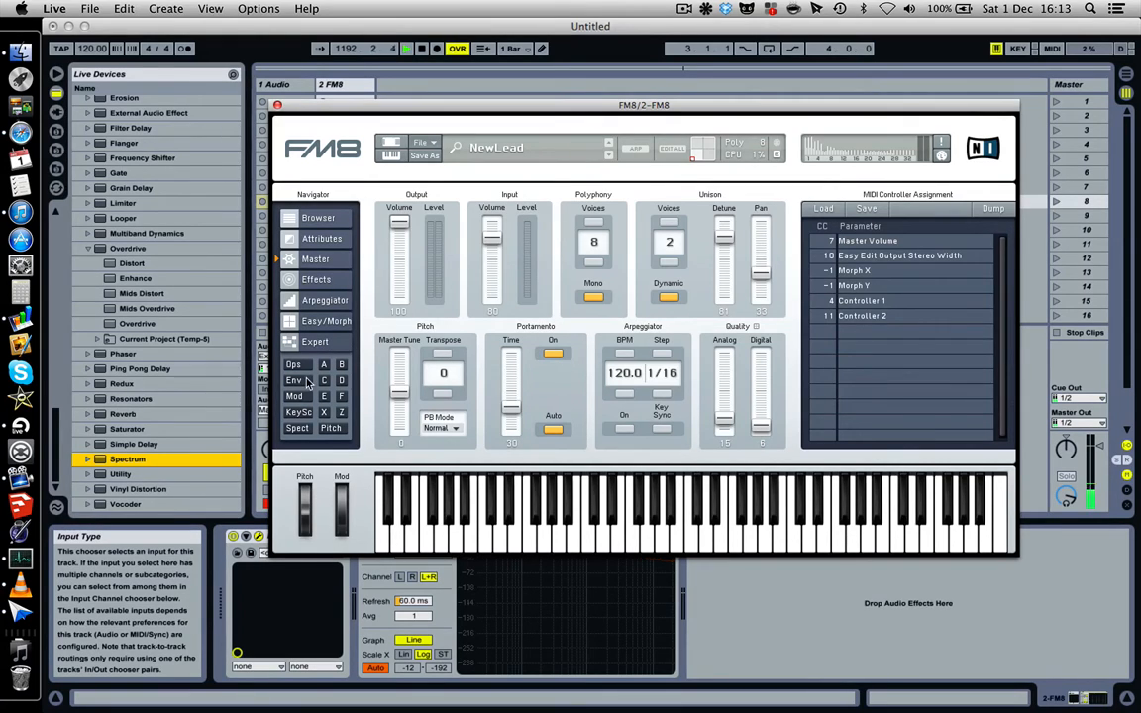
Check the envelopes of operators E and C, and shorten operator C's attack to about 0.009.
{"action": "left_click", "coordinate": [319, 341]}
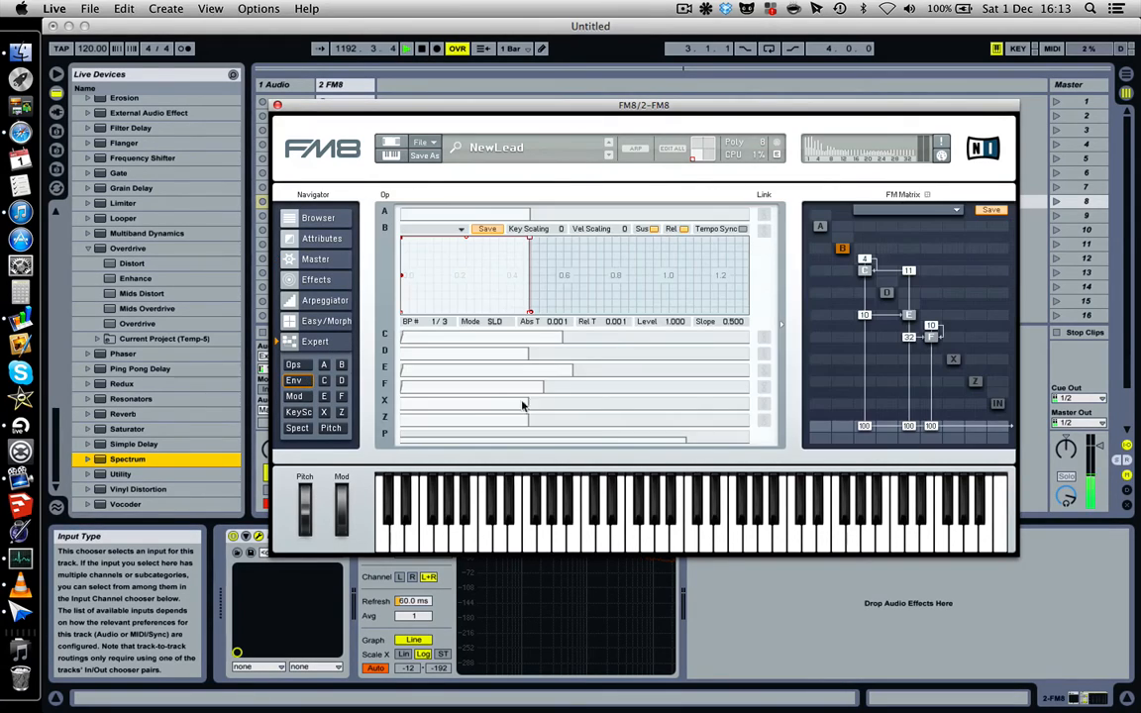
{"action": "left_click", "coordinate": [466, 367]}
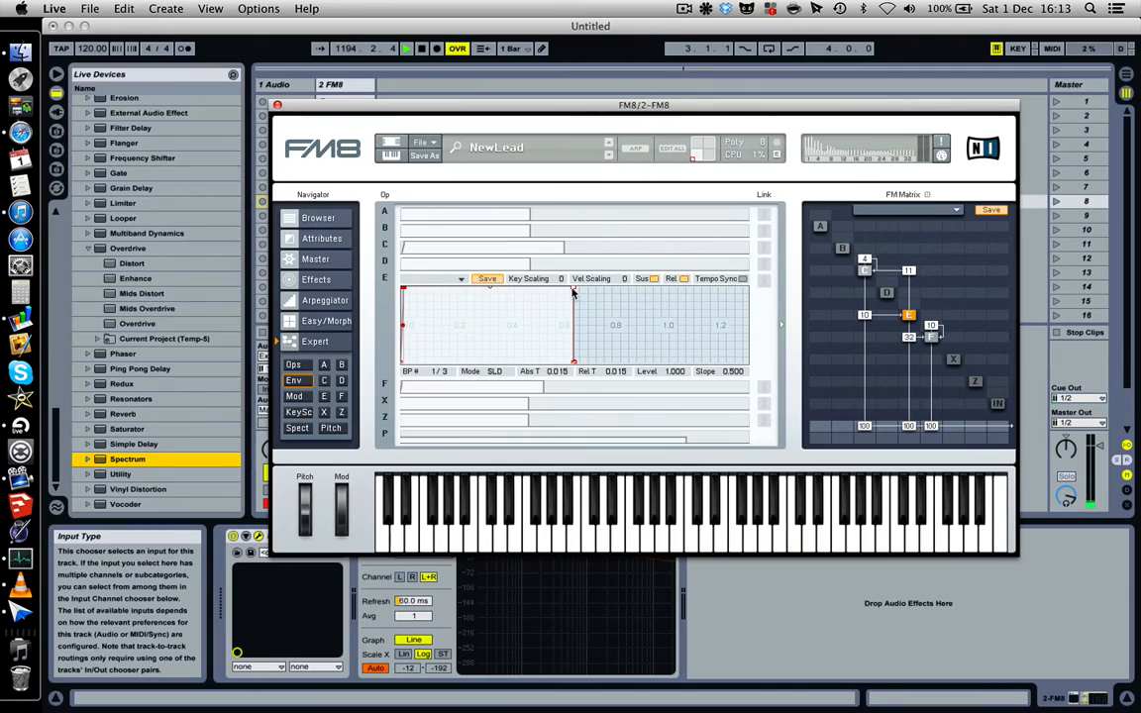
{"action": "left_click", "coordinate": [464, 247]}
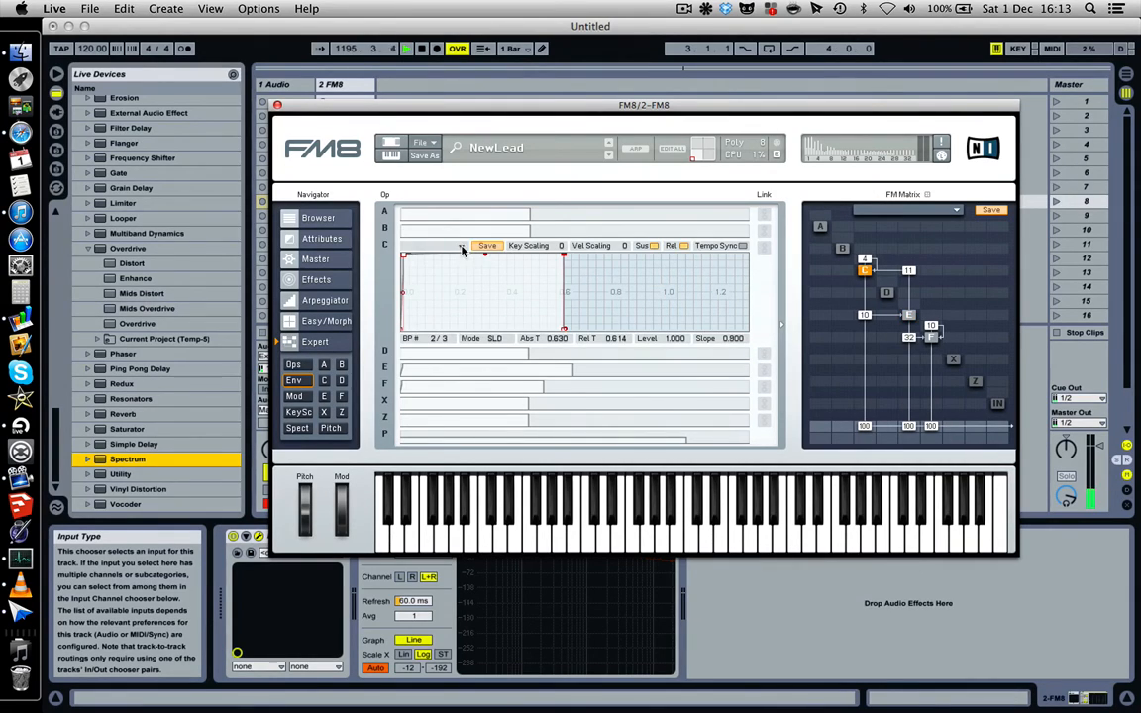
{"action": "left_click", "coordinate": [404, 257]}
{"action": "left_click_drag", "start_coordinate": [404, 256], "coordinate": [403, 256]}
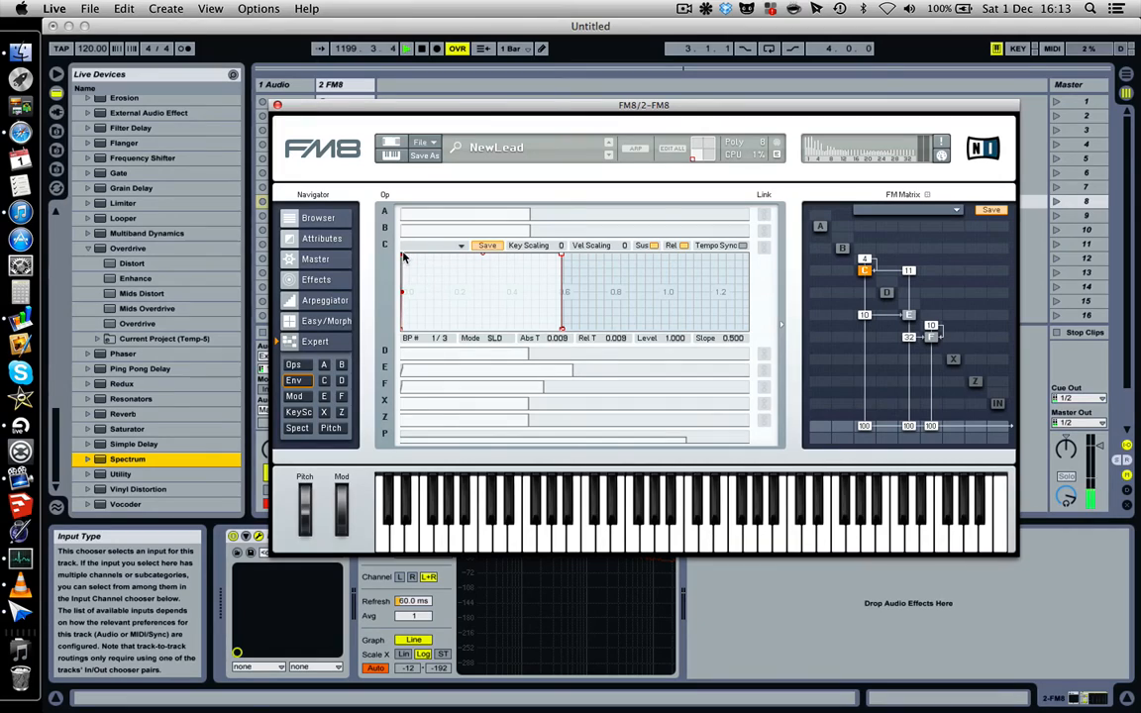
{"action": "left_click", "coordinate": [561, 255]}
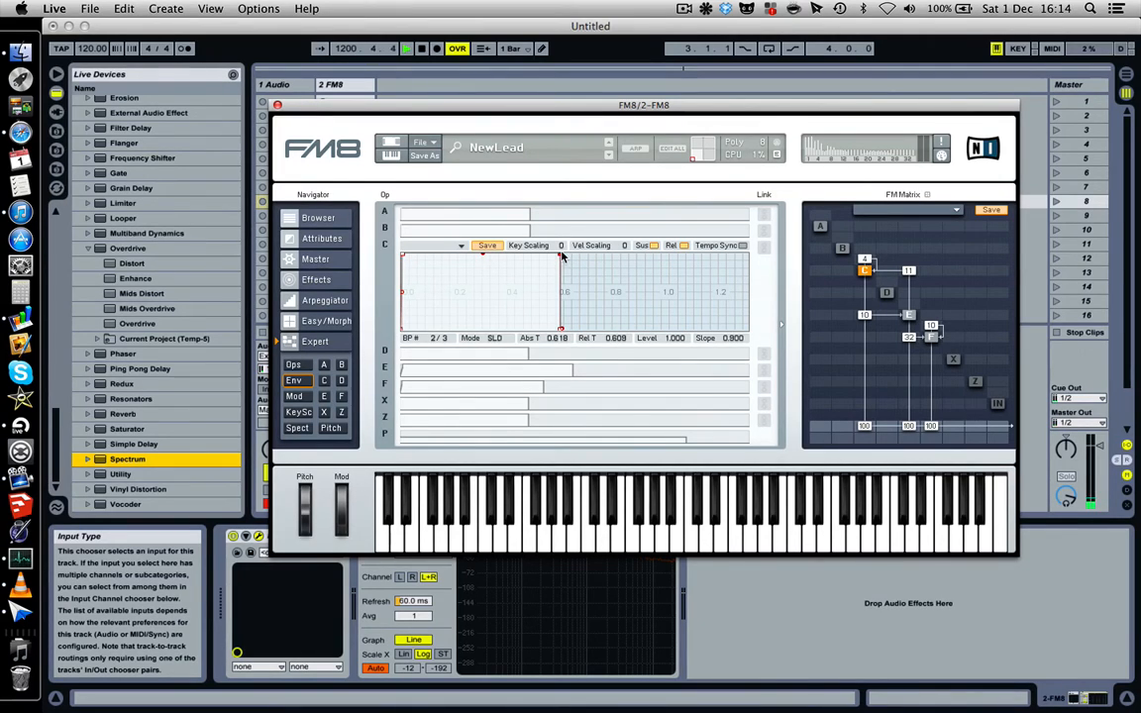
Check the attack and release breakpoints in the envelopes of operators E and F, and save the sound.
{"action": "left_click", "coordinate": [462, 374]}
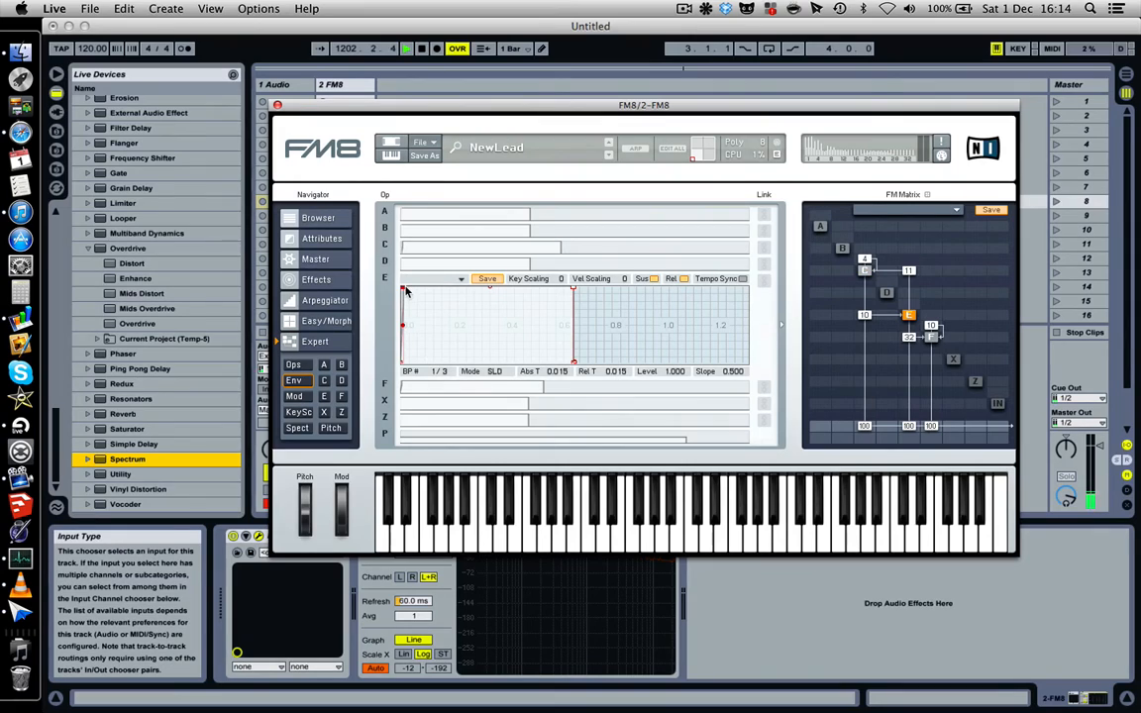
{"action": "left_click", "coordinate": [573, 289]}
{"action": "left_click", "coordinate": [431, 391]}
{"action": "left_click", "coordinate": [403, 307]}
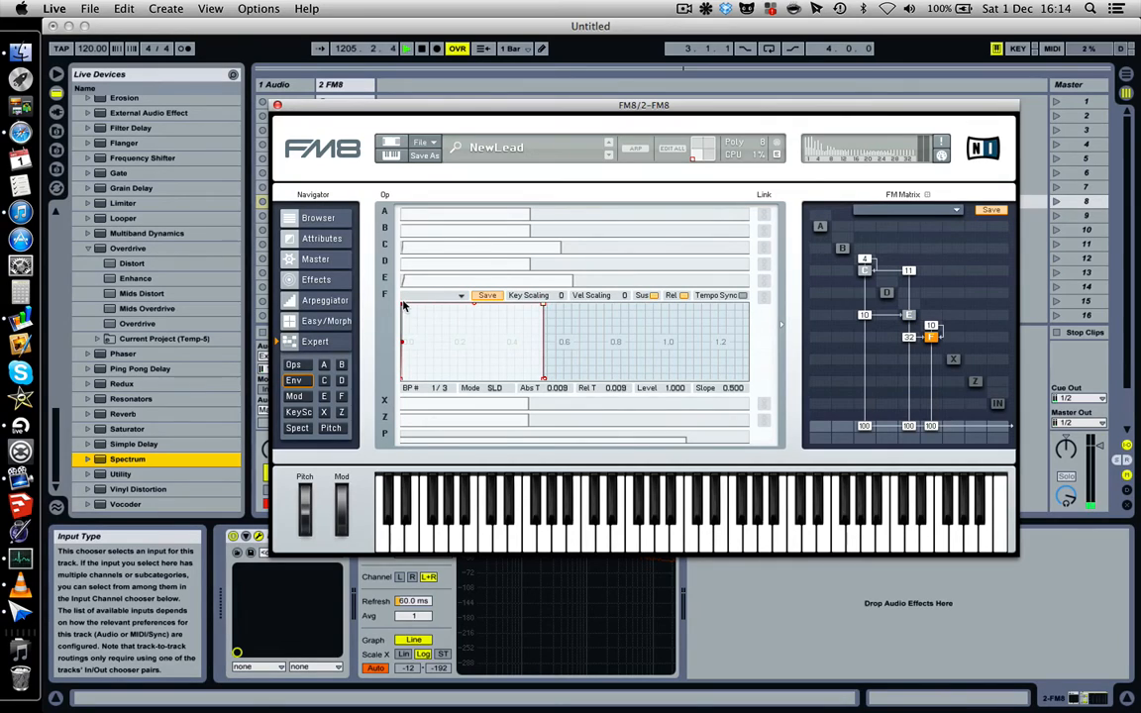
{"action": "left_click", "coordinate": [543, 303]}
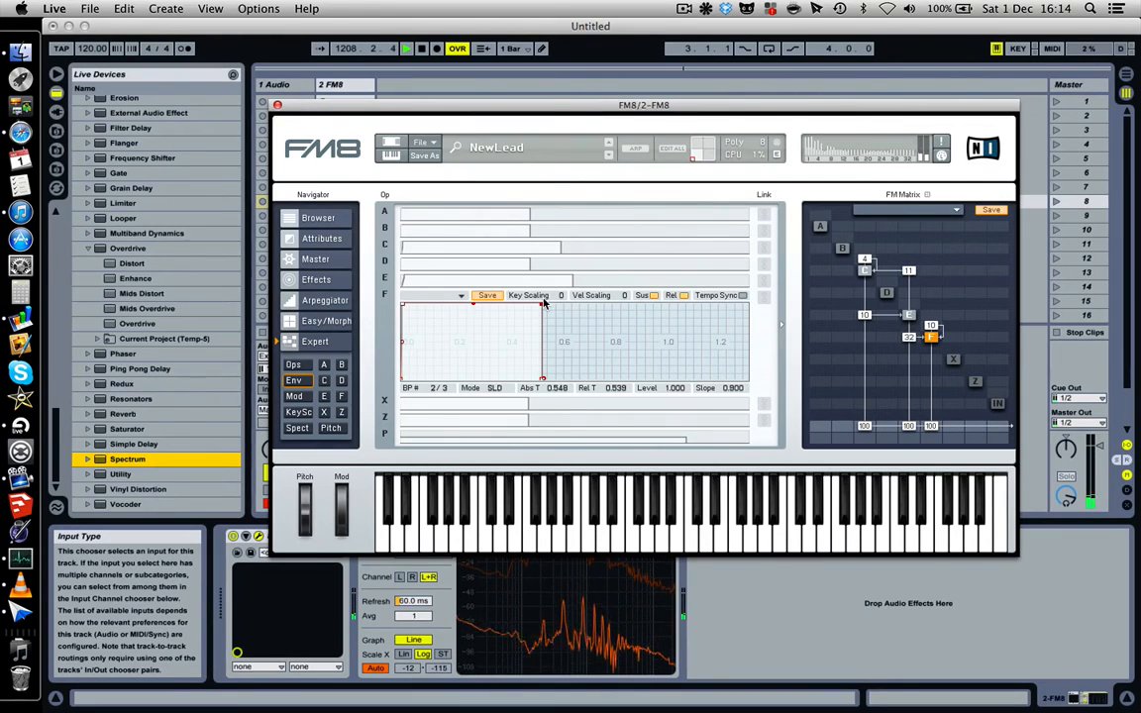
{"action": "left_click", "coordinate": [424, 142]}
{"action": "left_click", "coordinate": [431, 174]}
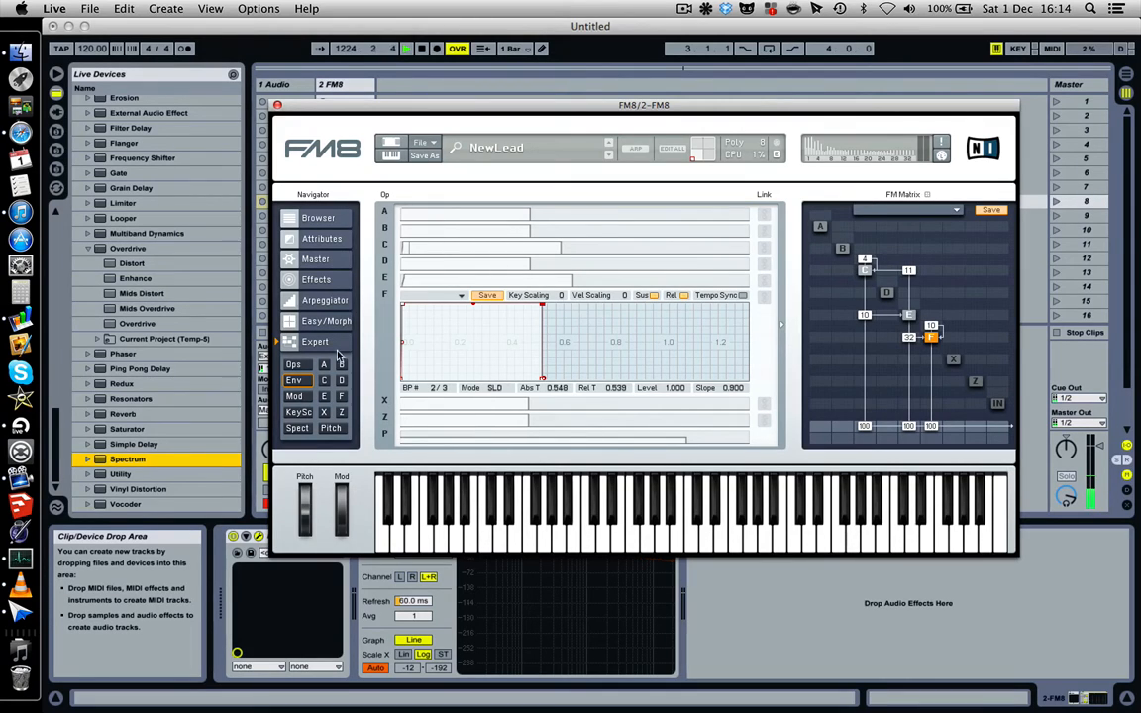
Open the sound's pitch and portamento settings and save the sound again.
{"action": "left_click", "coordinate": [331, 428]}
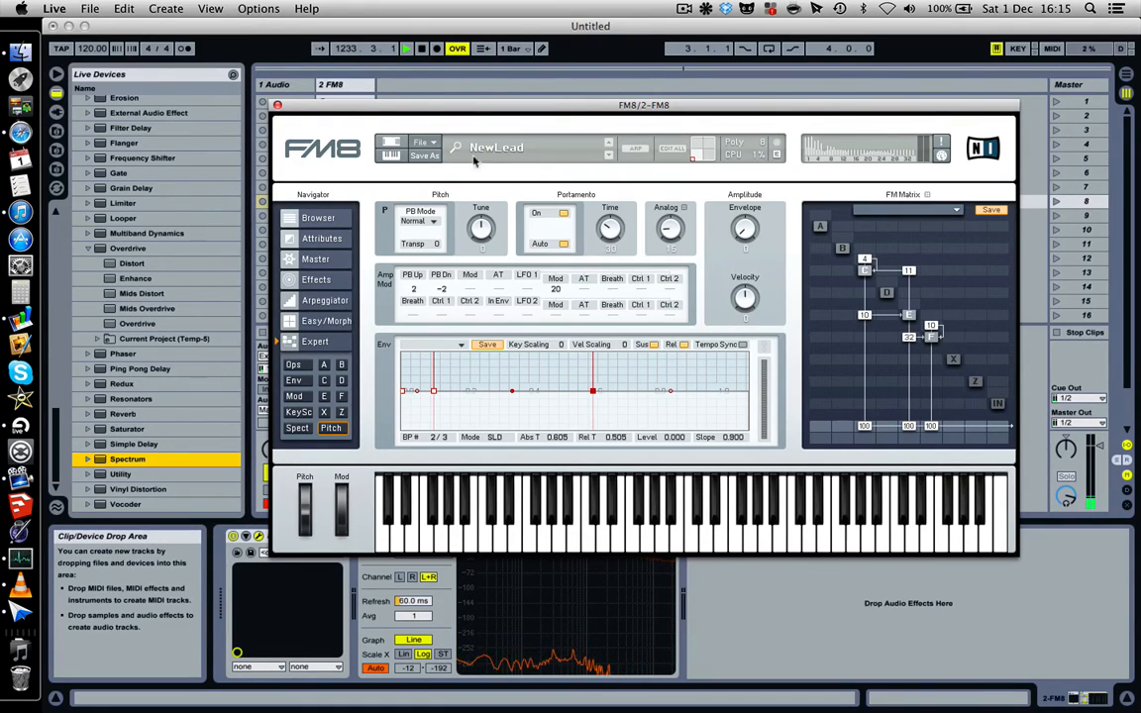
{"action": "left_click", "coordinate": [423, 143]}
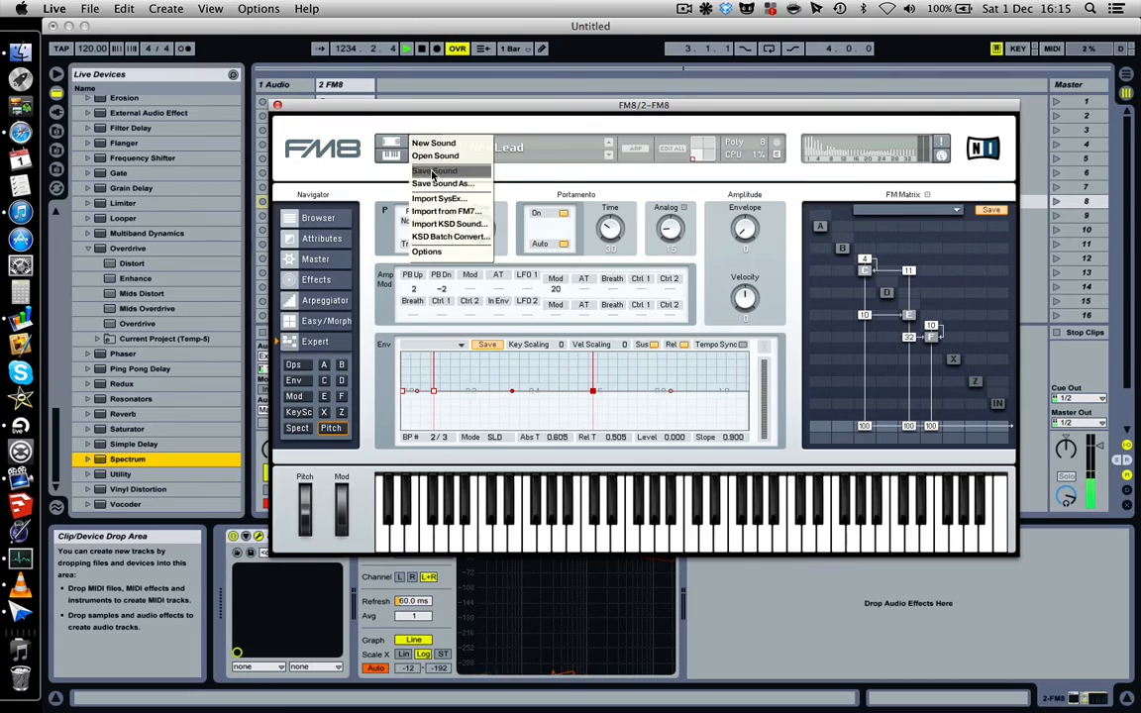
{"action": "left_click", "coordinate": [433, 173]}
{"action": "left_click", "coordinate": [682, 8]}
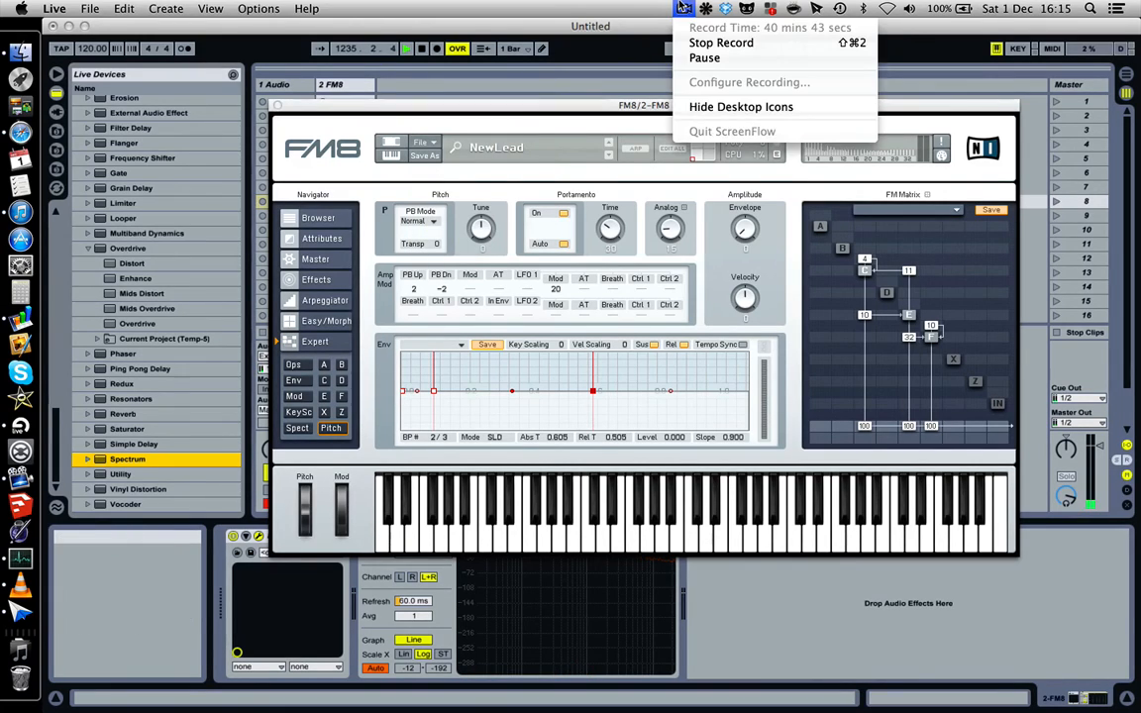
{"action": "left_click", "coordinate": [682, 8]}
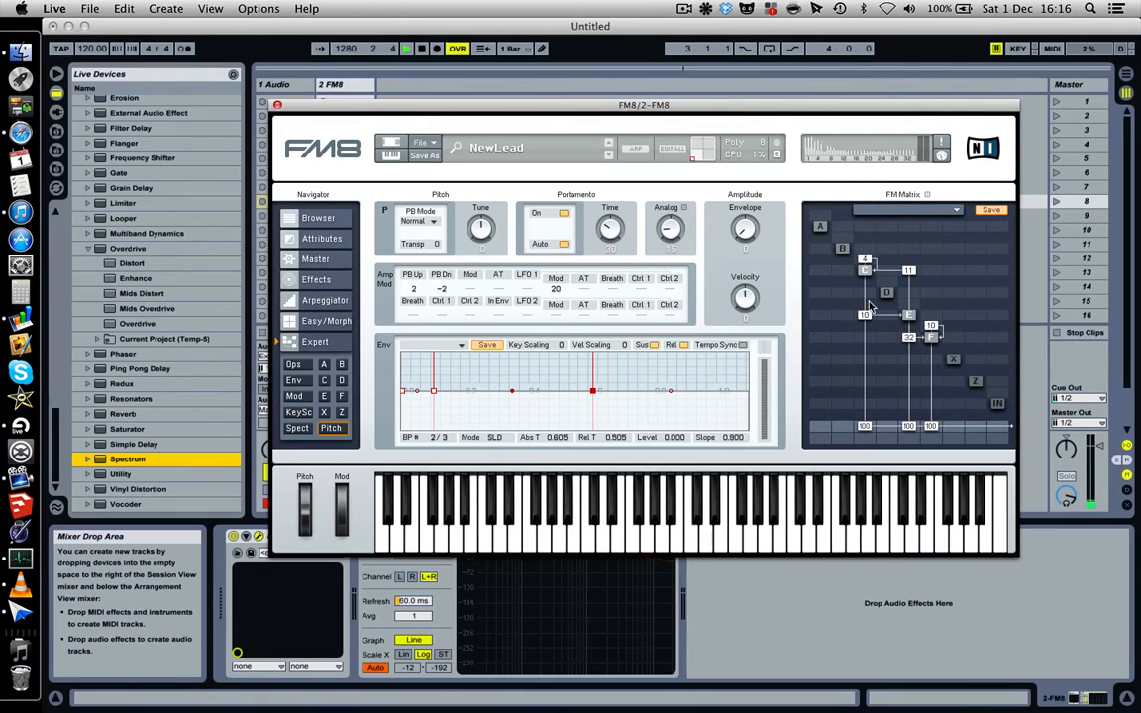
Review the master, pitch and portamento, and arpeggiator settings, and bring up the Easy/Morph controls.
{"action": "left_click", "coordinate": [341, 259]}
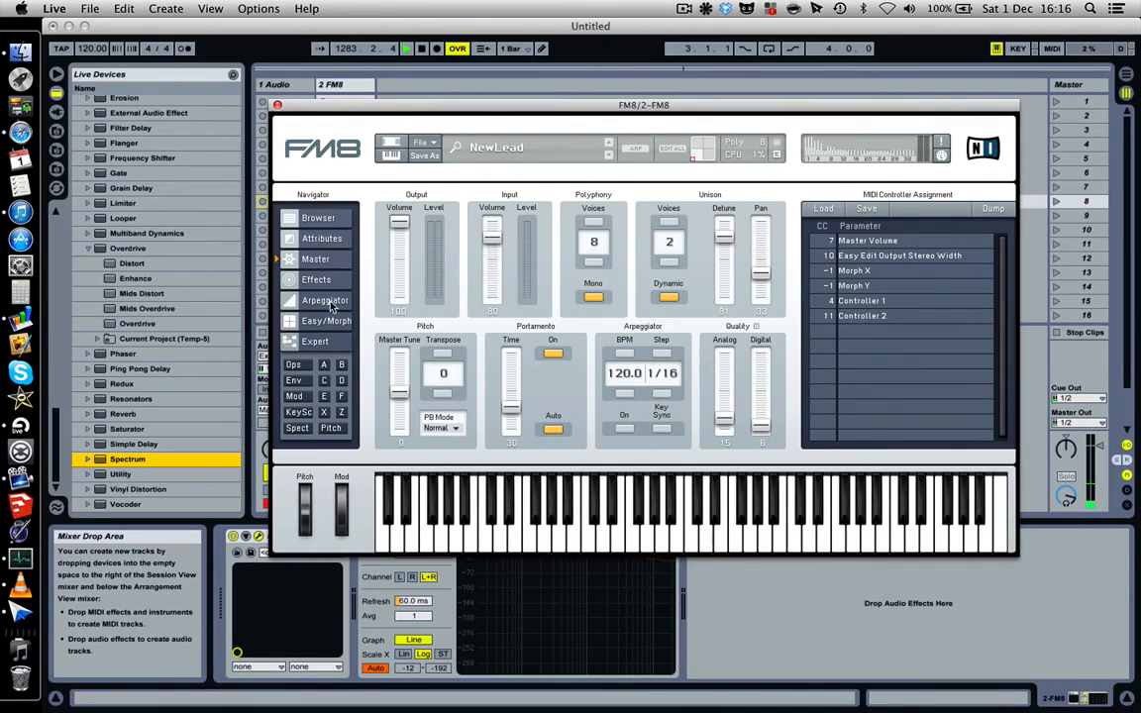
{"action": "left_click", "coordinate": [324, 343]}
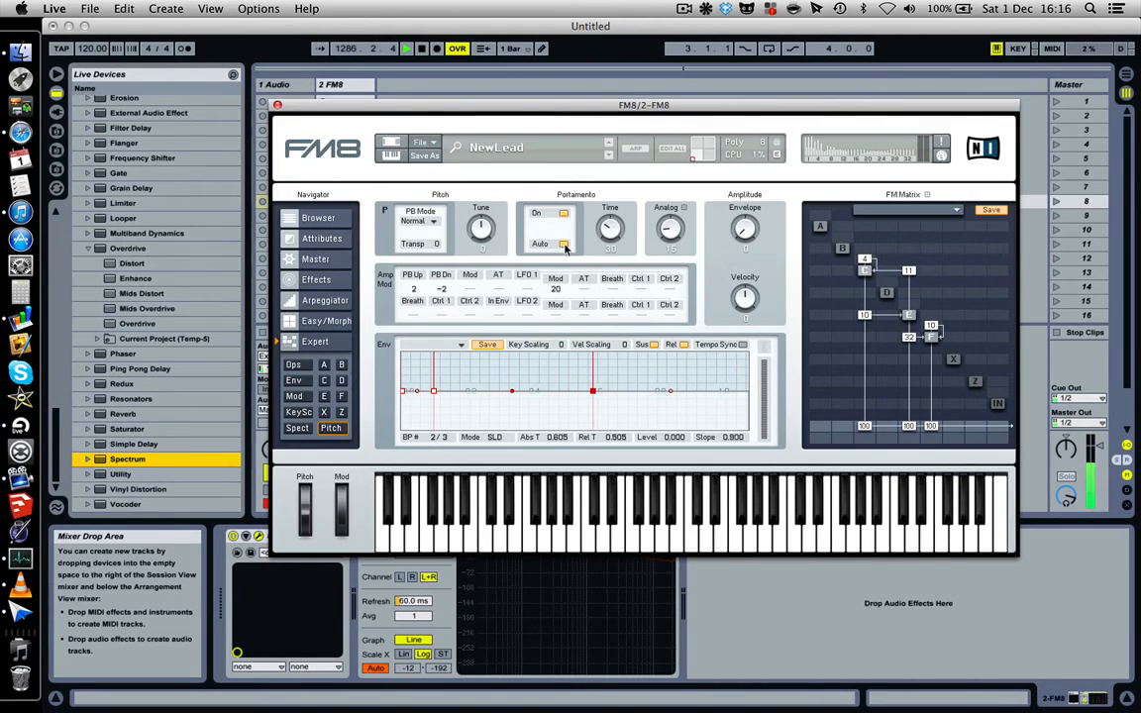
{"action": "left_click", "coordinate": [327, 300]}
{"action": "left_click", "coordinate": [328, 319]}
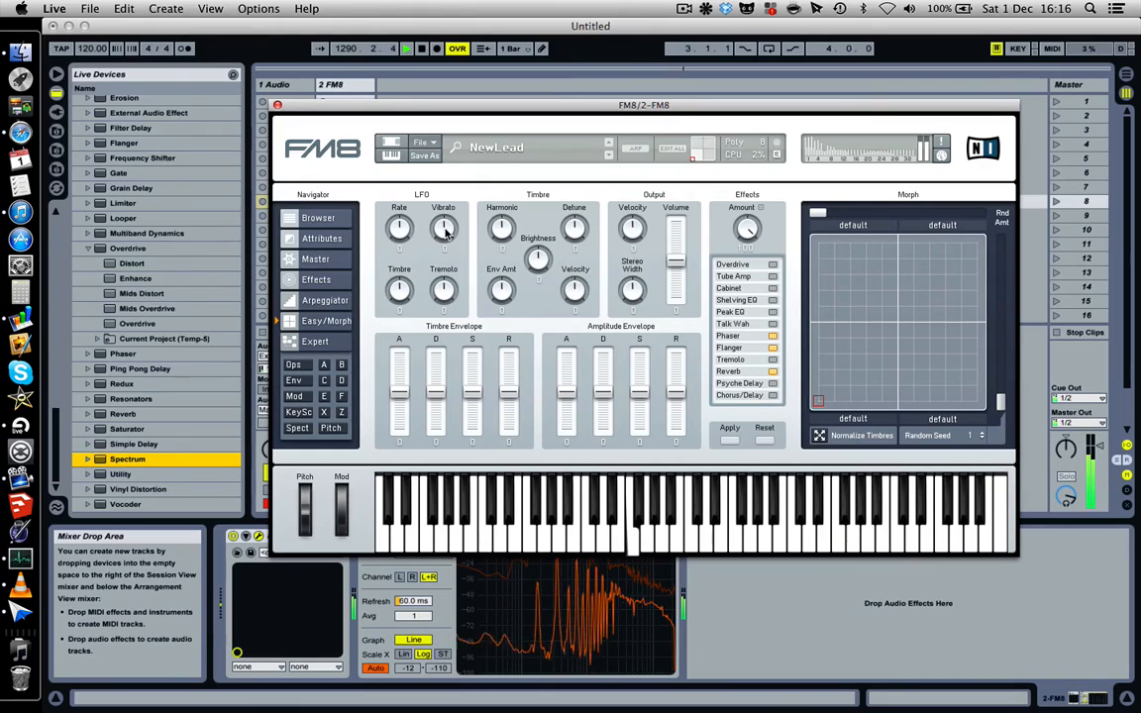
Try LFO vibrato amounts up to 100 at different LFO rates while playing notes.
{"action": "mouse_move", "coordinate": [443, 228]}
{"action": "left_mouse_down"}
{"action": "mouse_move", "coordinate": [415, 186]}
{"action": "mouse_move", "coordinate": [428, 214]}
{"action": "left_mouse_up"}
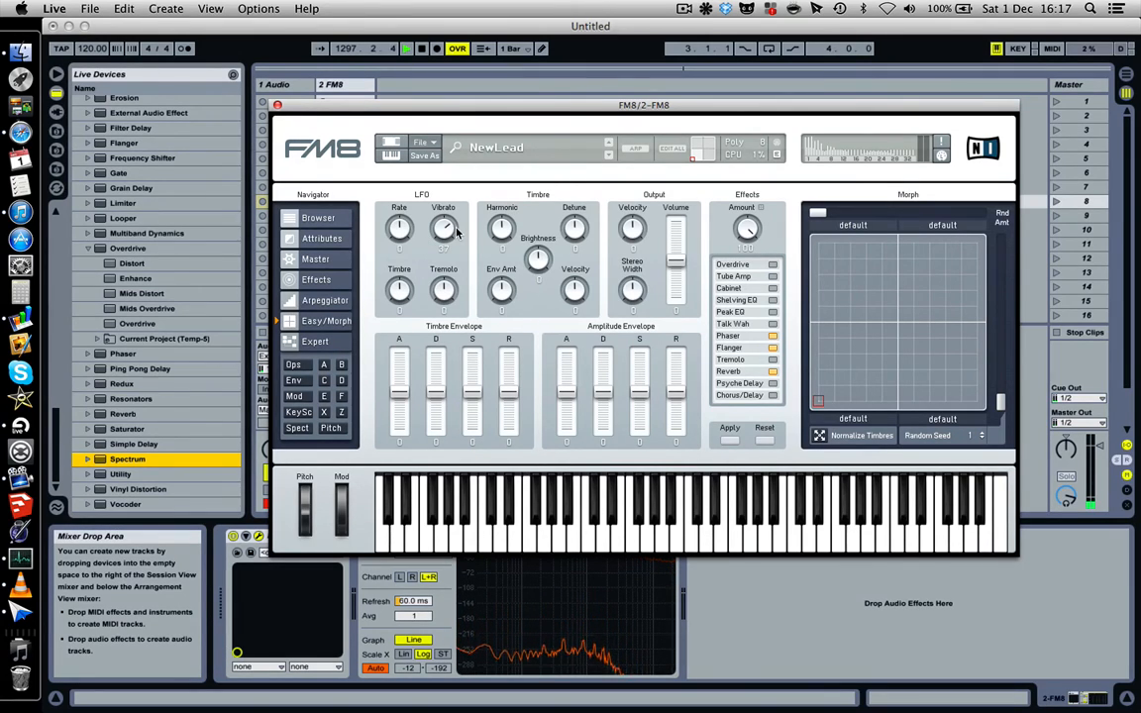
{"action": "left_click_drag", "start_coordinate": [457, 229], "coordinate": [402, 248]}
{"action": "left_click_drag", "start_coordinate": [442, 294], "coordinate": [437, 189]}
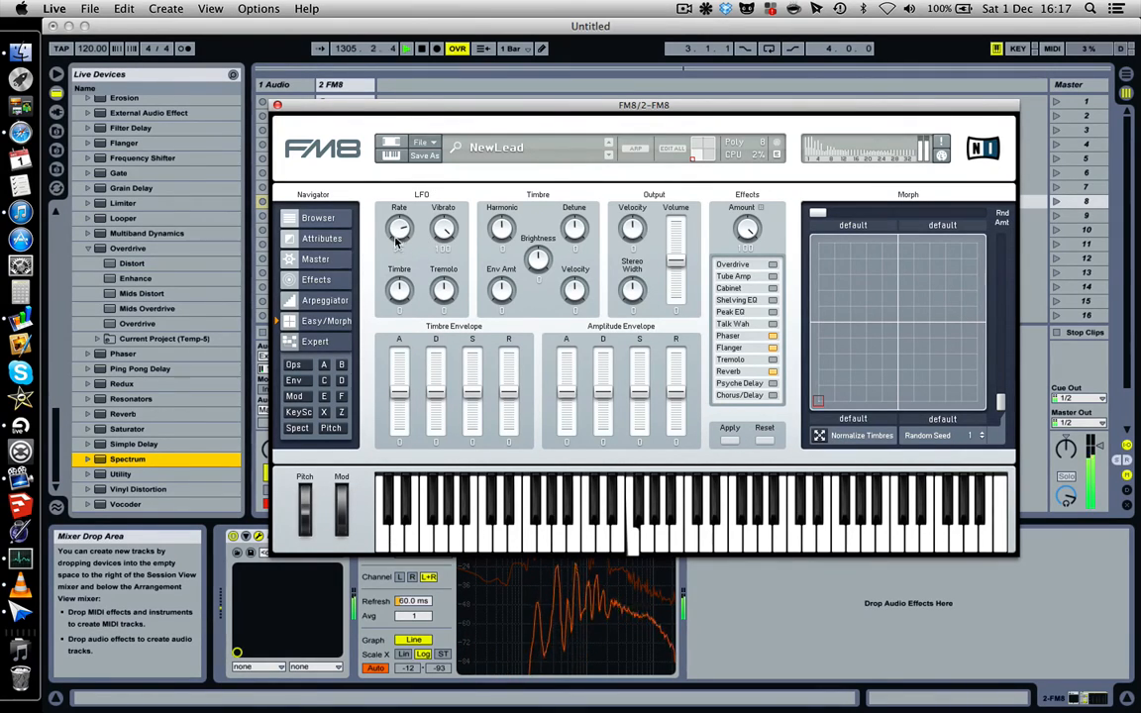
{"action": "left_click_drag", "start_coordinate": [398, 236], "coordinate": [443, 248]}
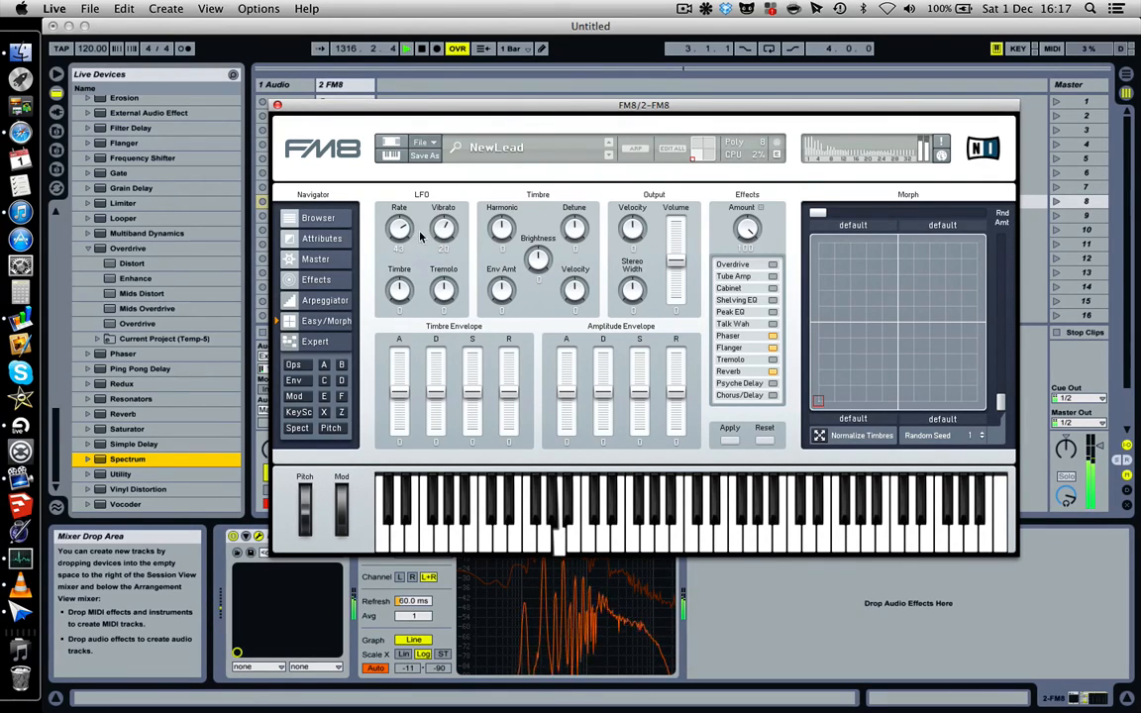
Try positive and negative LFO vibrato amounts, ending with the rate at 41 and the vibrato at 14.
{"action": "left_click_drag", "start_coordinate": [443, 231], "coordinate": [392, 227]}
{"action": "left_click_drag", "start_coordinate": [397, 227], "coordinate": [448, 262]}
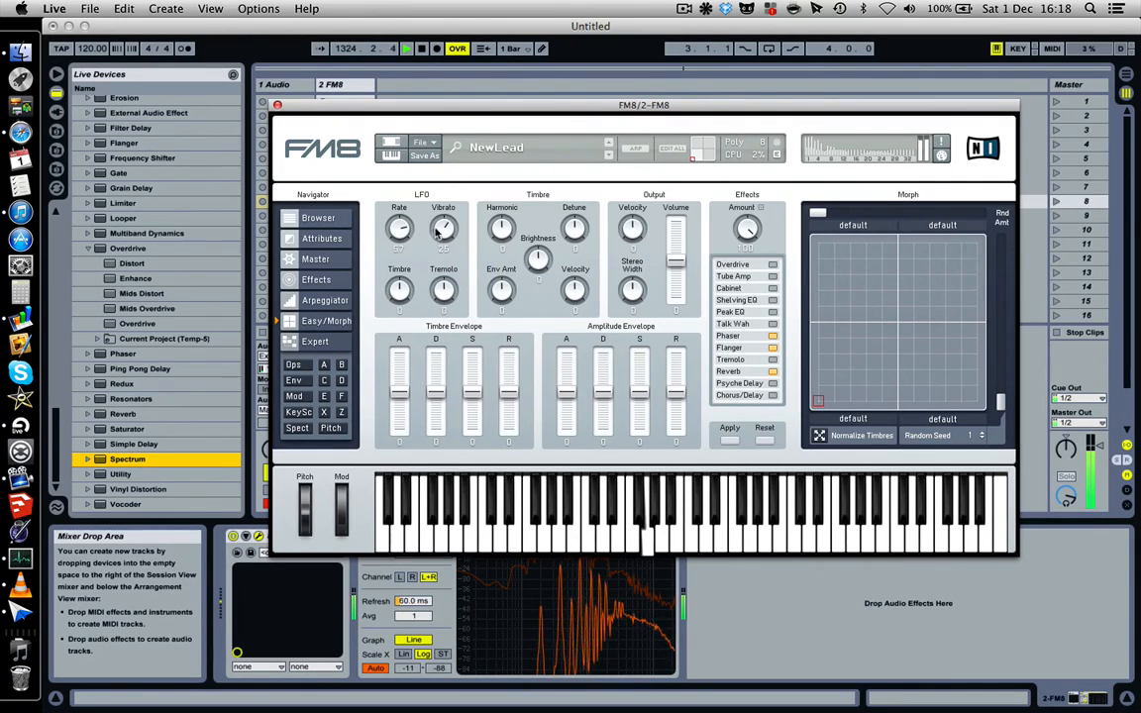
{"action": "left_click_drag", "start_coordinate": [443, 235], "coordinate": [456, 286]}
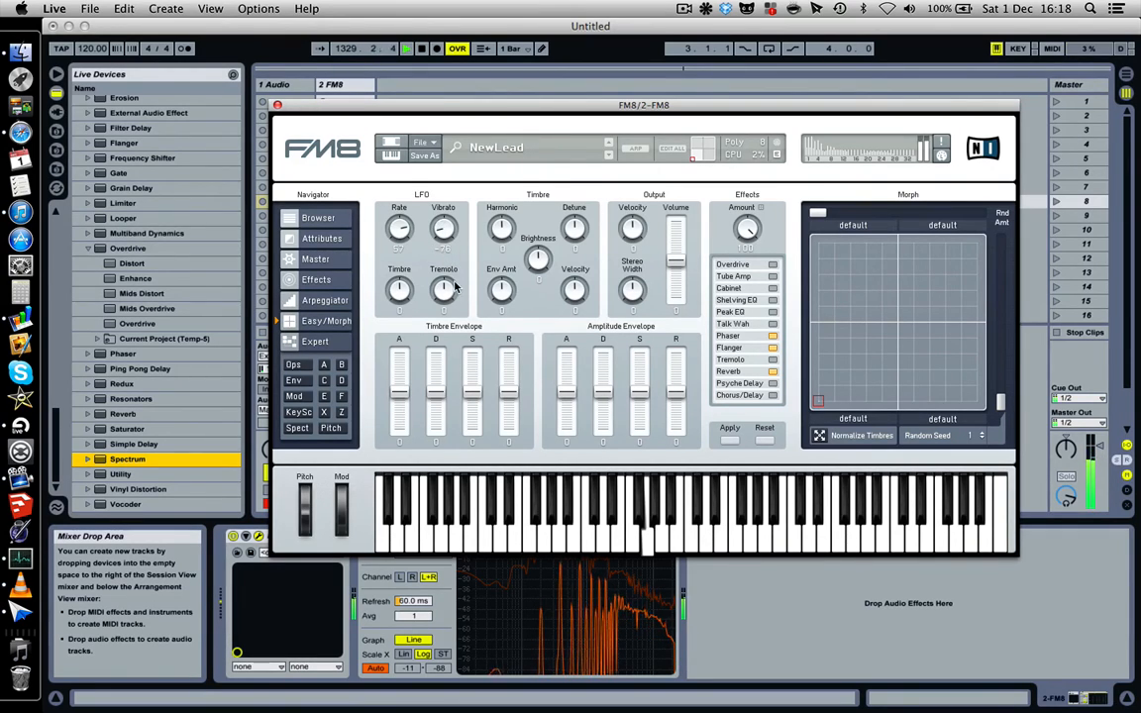
{"action": "double_click", "coordinate": [442, 238]}
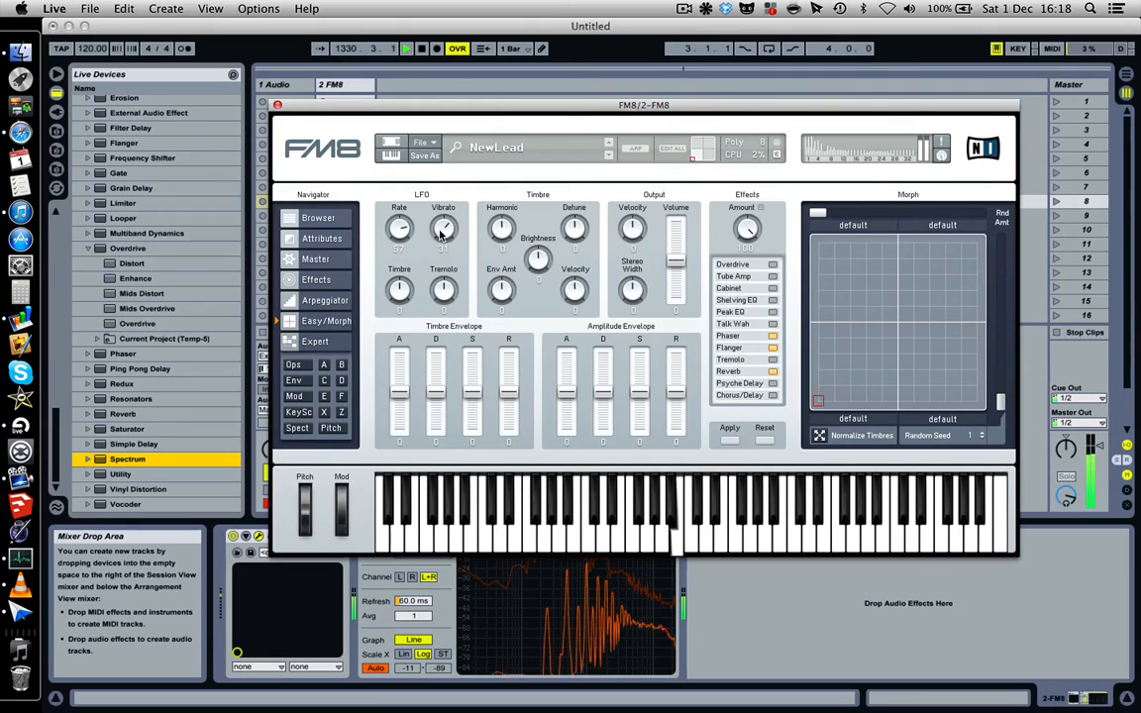
{"action": "left_click_drag", "start_coordinate": [400, 227], "coordinate": [414, 300]}
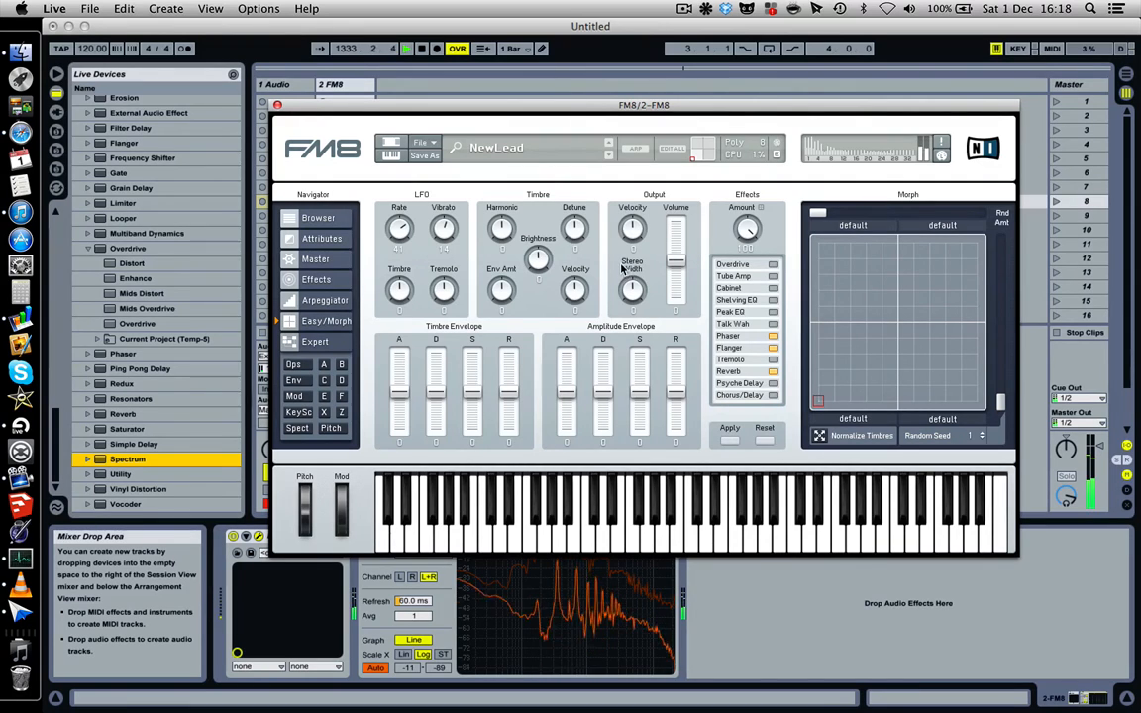
Try the Harmonic, Stereo Width and output Volume controls, raising the volume to 100, and return them to 0.
{"action": "mouse_move", "coordinate": [501, 230]}
{"action": "left_mouse_down"}
{"action": "mouse_move", "coordinate": [460, 173]}
{"action": "mouse_move", "coordinate": [450, 201]}
{"action": "mouse_move", "coordinate": [499, 228]}
{"action": "left_mouse_up"}
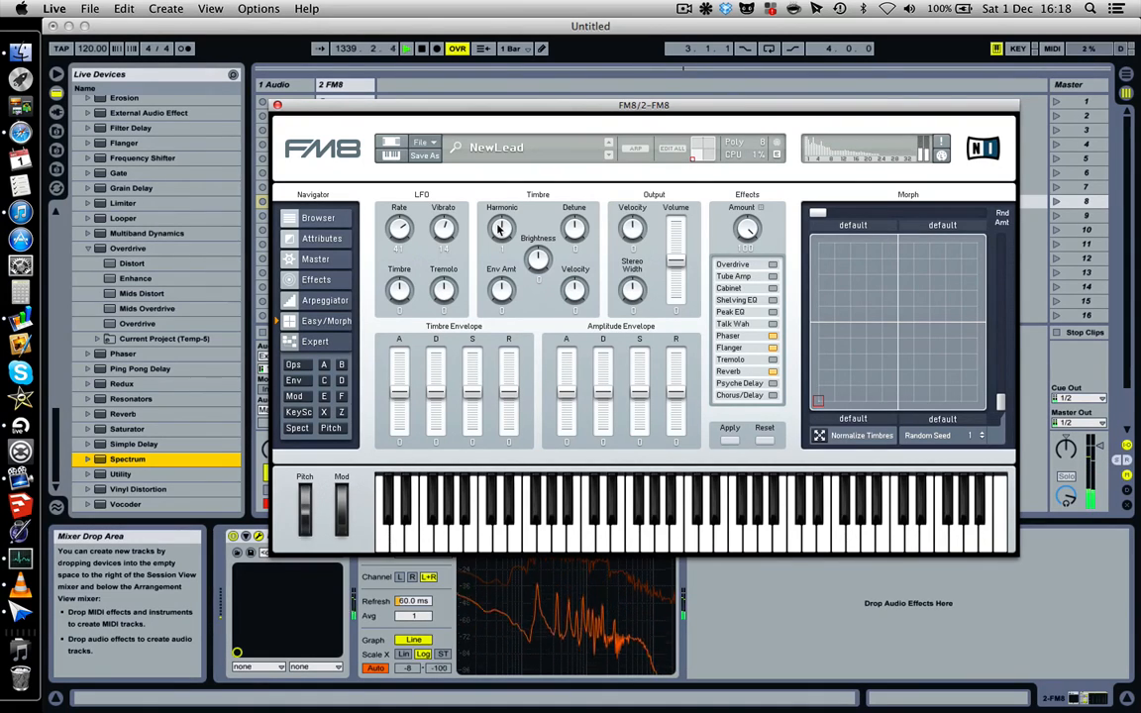
{"action": "mouse_move", "coordinate": [501, 227]}
{"action": "left_mouse_down"}
{"action": "mouse_move", "coordinate": [489, 222]}
{"action": "mouse_move", "coordinate": [503, 238]}
{"action": "left_mouse_up"}
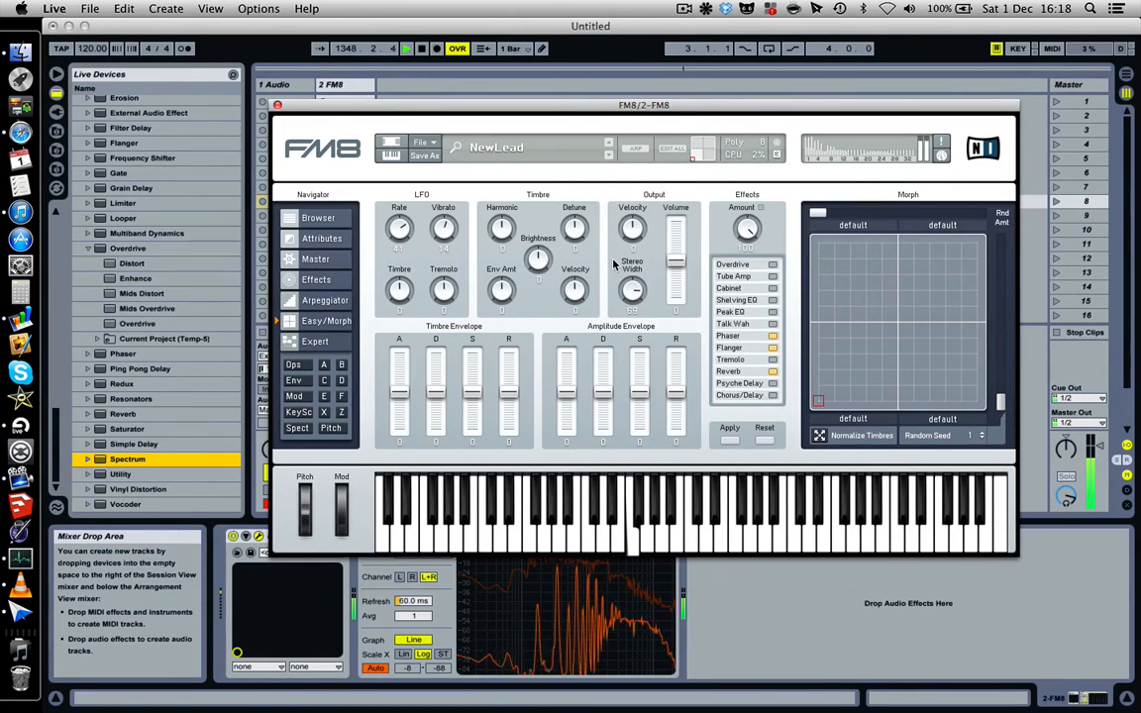
{"action": "left_click_drag", "start_coordinate": [632, 297], "coordinate": [632, 288]}
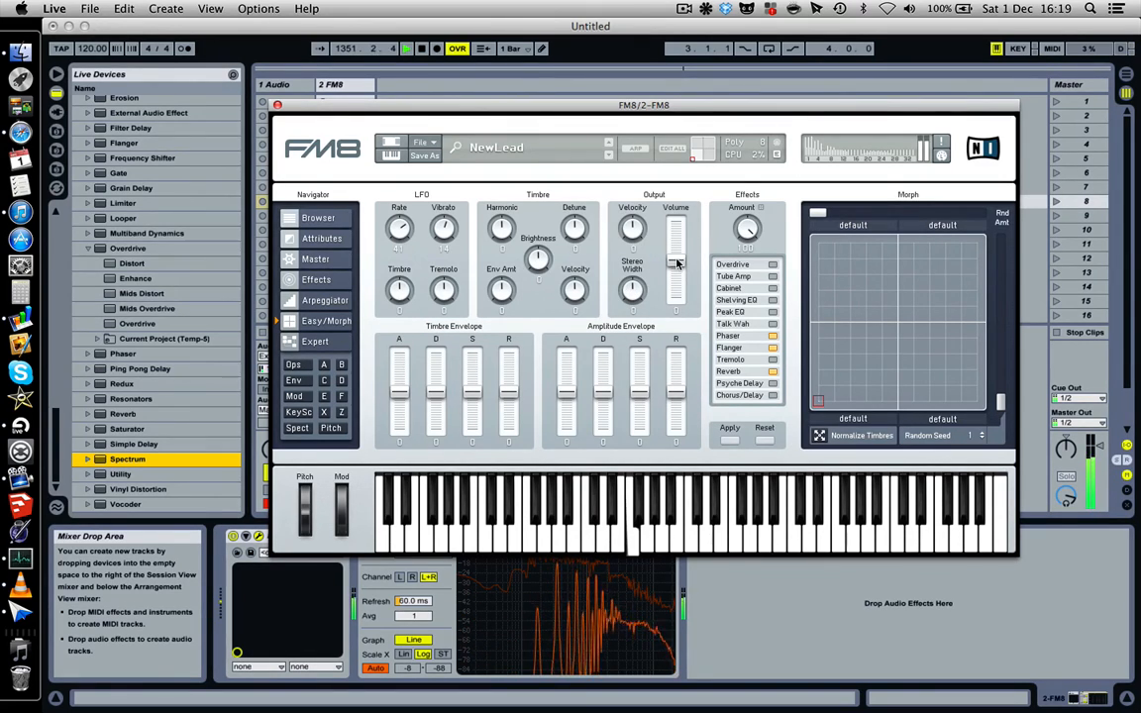
{"action": "left_click_drag", "start_coordinate": [678, 264], "coordinate": [661, 204]}
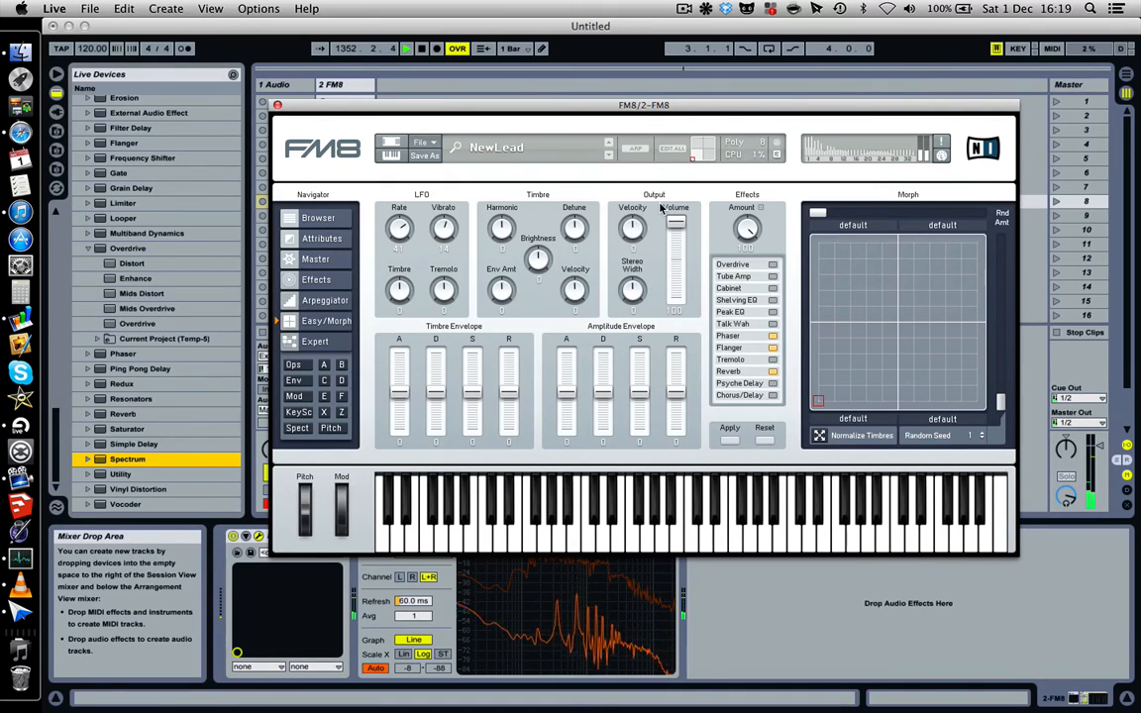
{"action": "left_click_drag", "start_coordinate": [677, 230], "coordinate": [679, 286]}
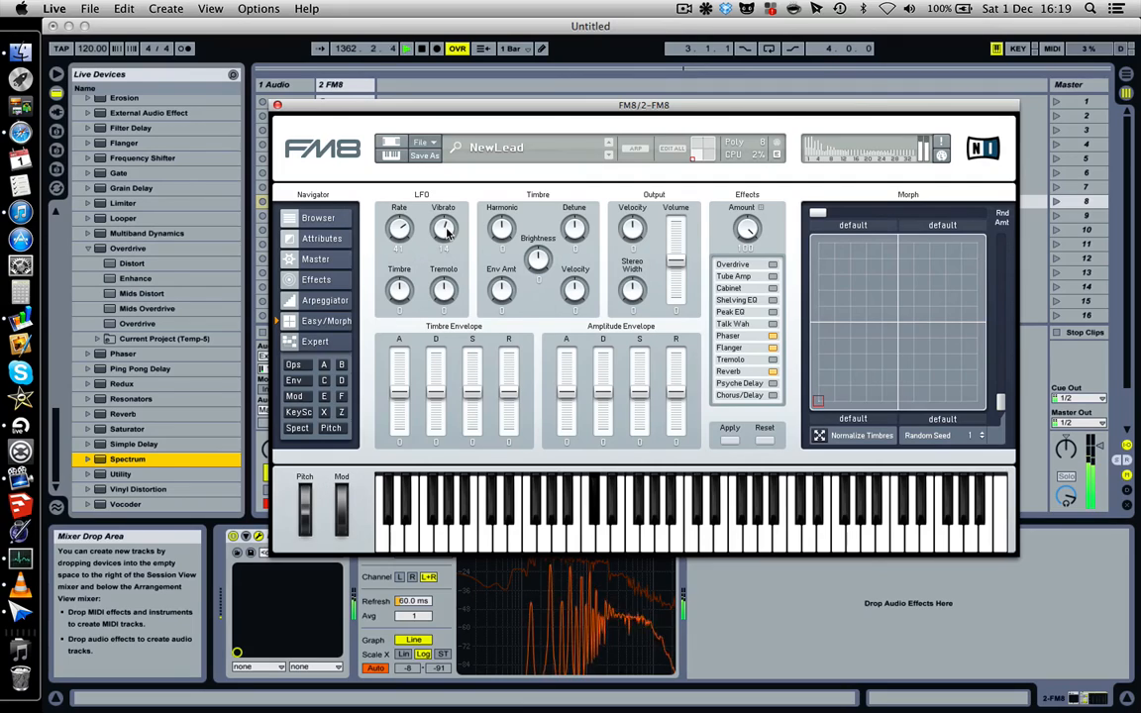
Raise the LFO vibrato, set the LFO rate to about 70, and save the sound.
{"action": "left_click_drag", "start_coordinate": [446, 230], "coordinate": [399, 206]}
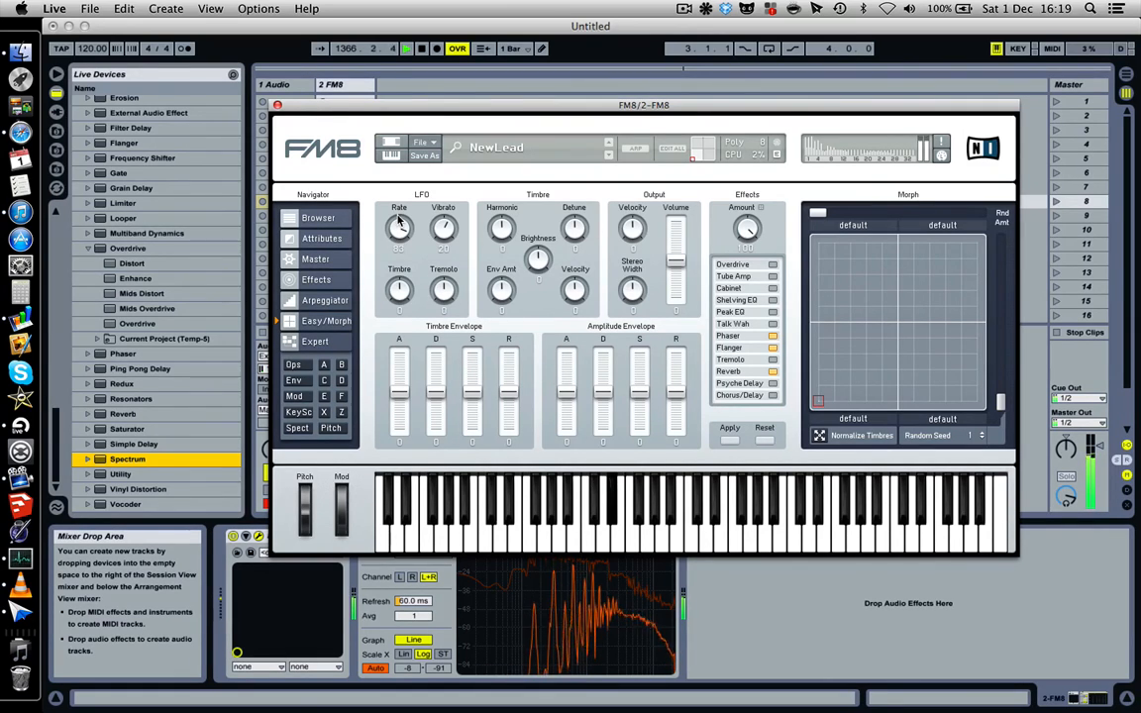
{"action": "left_click_drag", "start_coordinate": [400, 233], "coordinate": [448, 227]}
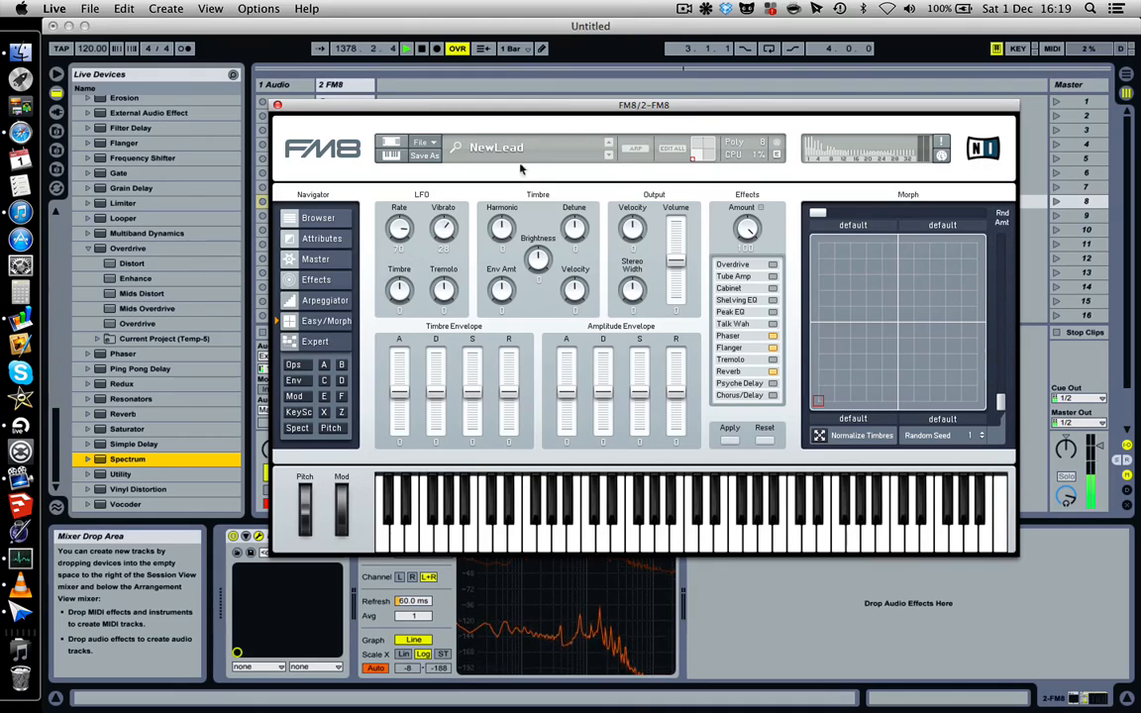
{"action": "left_click", "coordinate": [423, 143]}
{"action": "left_click", "coordinate": [433, 177]}
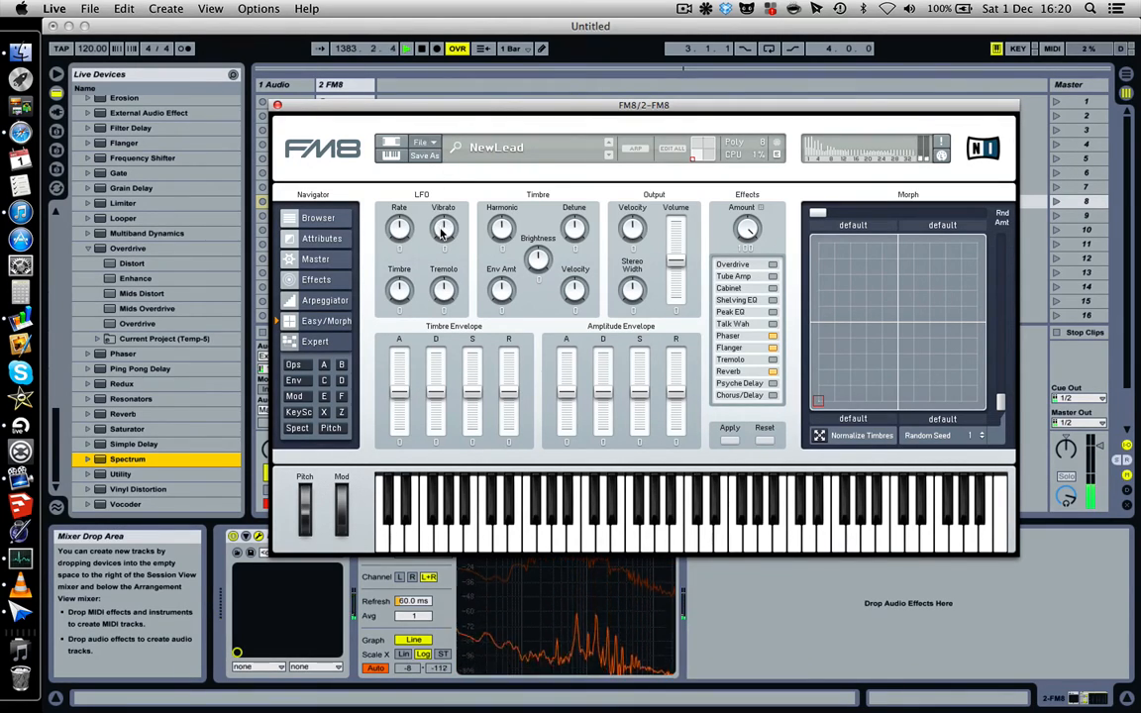
Raise the LFO vibrato in two stages, up to 100, saving the sound after each change.
{"action": "left_click_drag", "start_coordinate": [442, 228], "coordinate": [429, 219]}
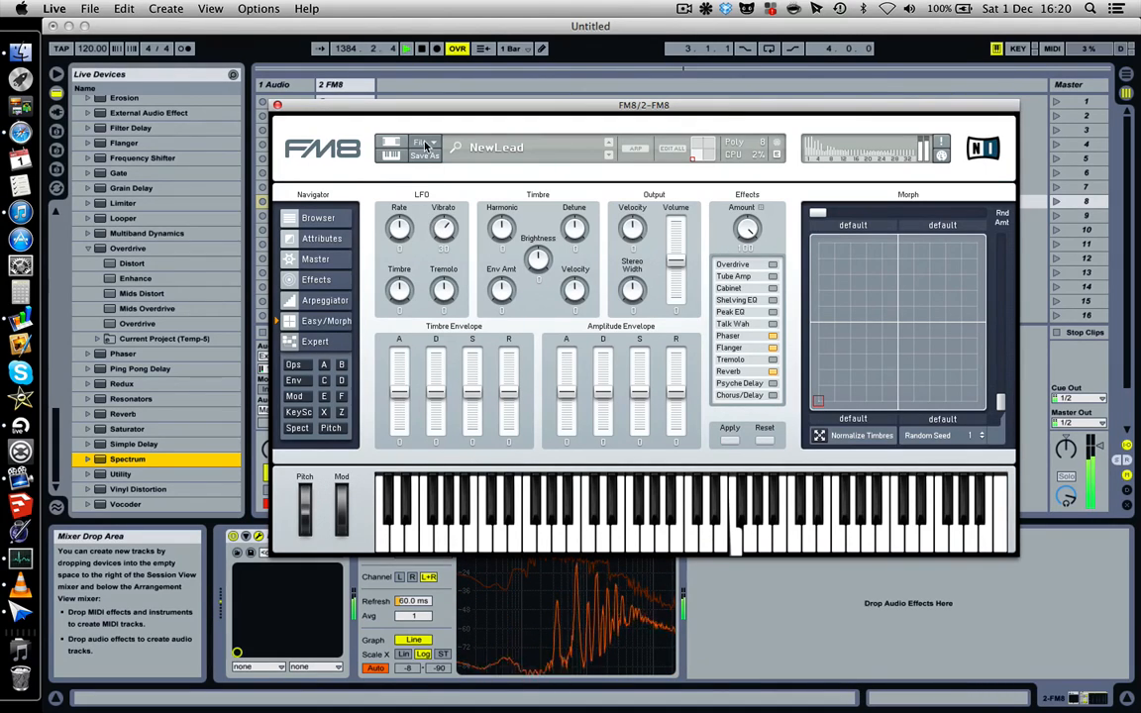
{"action": "left_click", "coordinate": [427, 145]}
{"action": "left_click", "coordinate": [430, 169]}
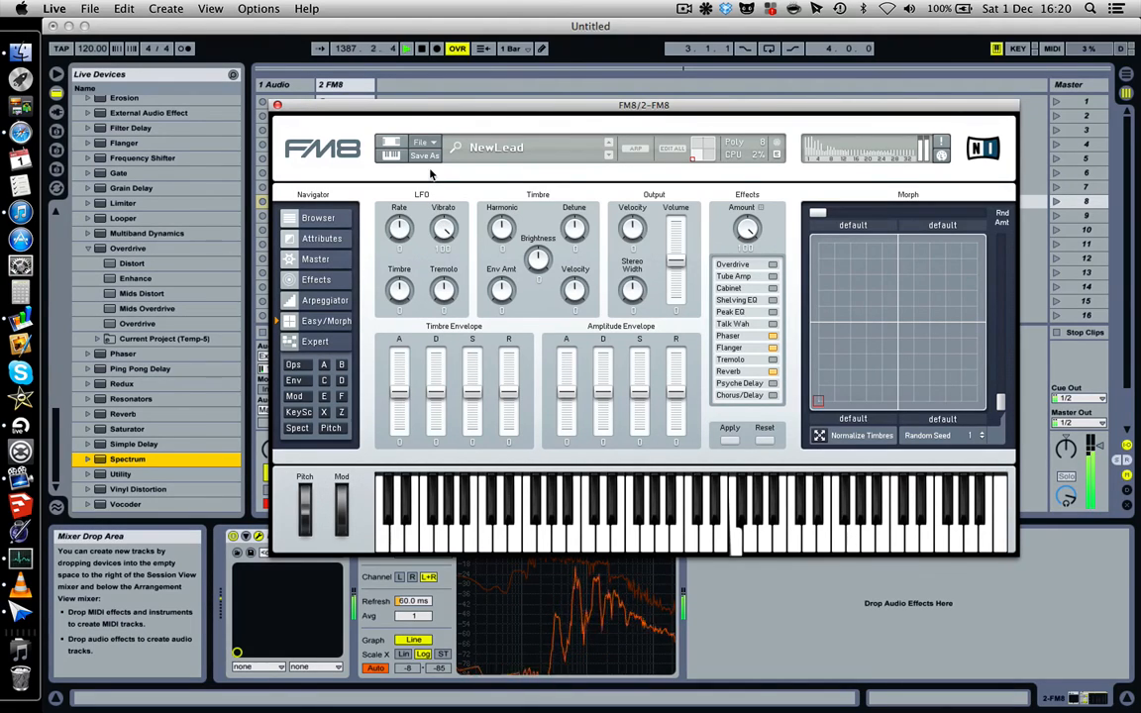
{"action": "left_click", "coordinate": [427, 144]}
{"action": "left_click", "coordinate": [431, 170]}
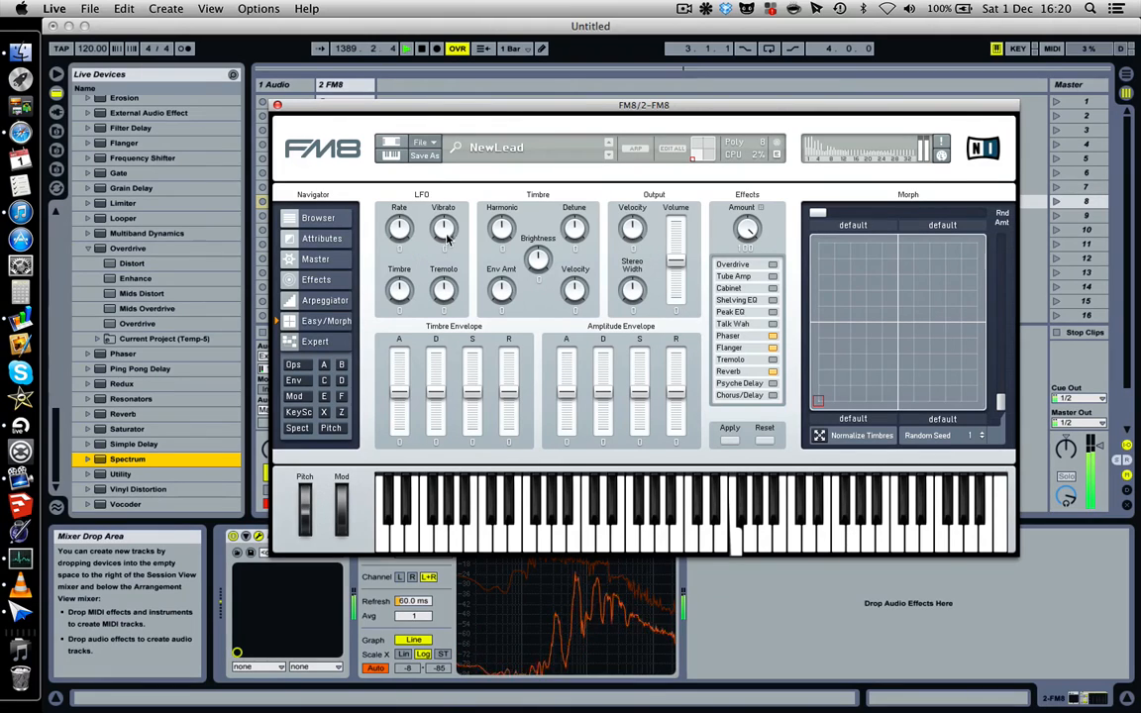
Lower the LFO vibrato to about -97 while playing notes, and save the sound.
{"action": "mouse_move", "coordinate": [445, 233]}
{"action": "left_mouse_down"}
{"action": "mouse_move", "coordinate": [412, 273]}
{"action": "mouse_move", "coordinate": [452, 277]}
{"action": "mouse_move", "coordinate": [441, 200]}
{"action": "mouse_move", "coordinate": [447, 247]}
{"action": "left_mouse_up"}
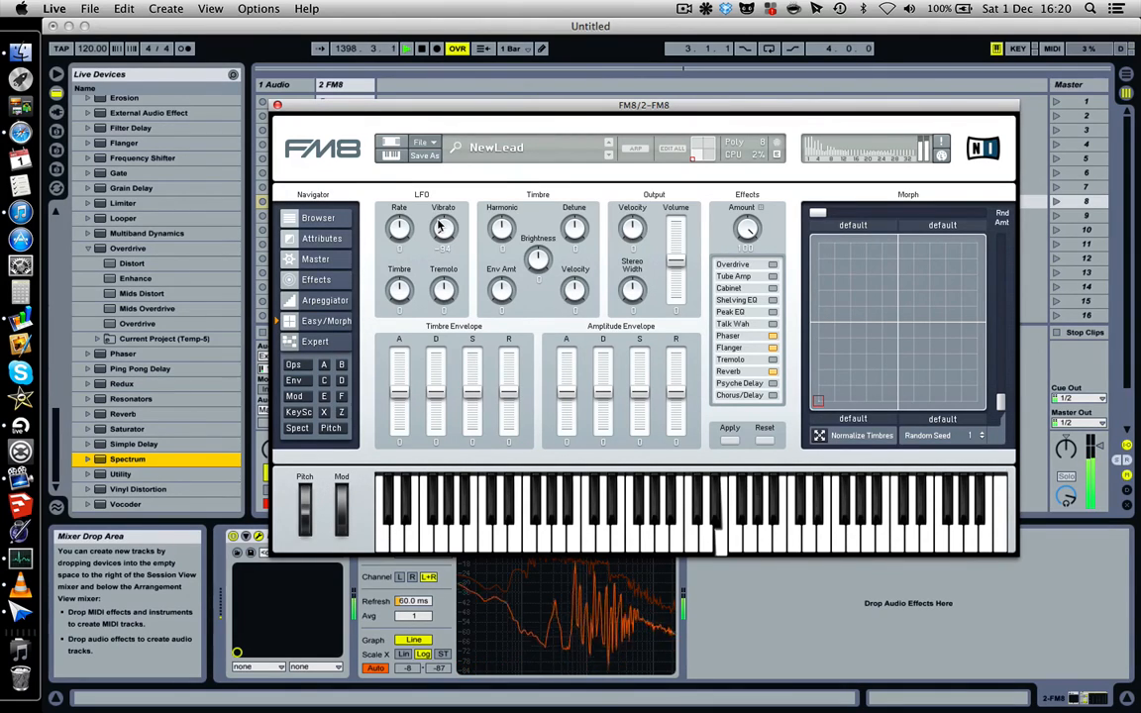
{"action": "left_click_drag", "start_coordinate": [438, 220], "coordinate": [433, 218]}
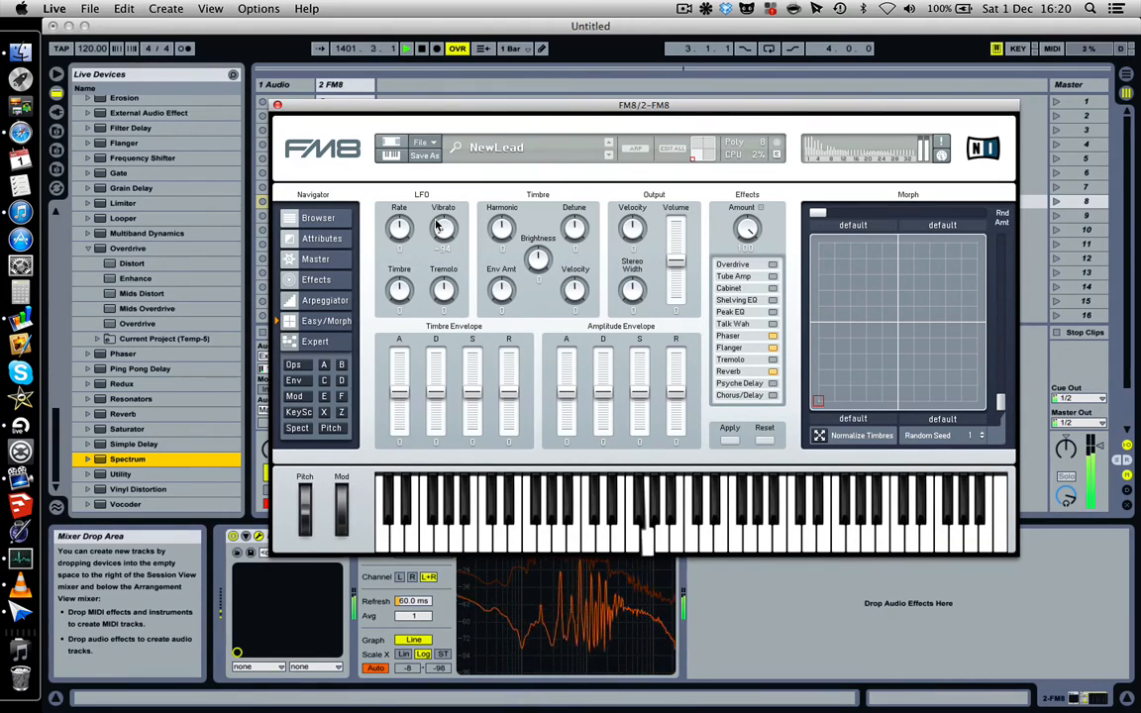
{"action": "left_click_drag", "start_coordinate": [439, 229], "coordinate": [437, 218]}
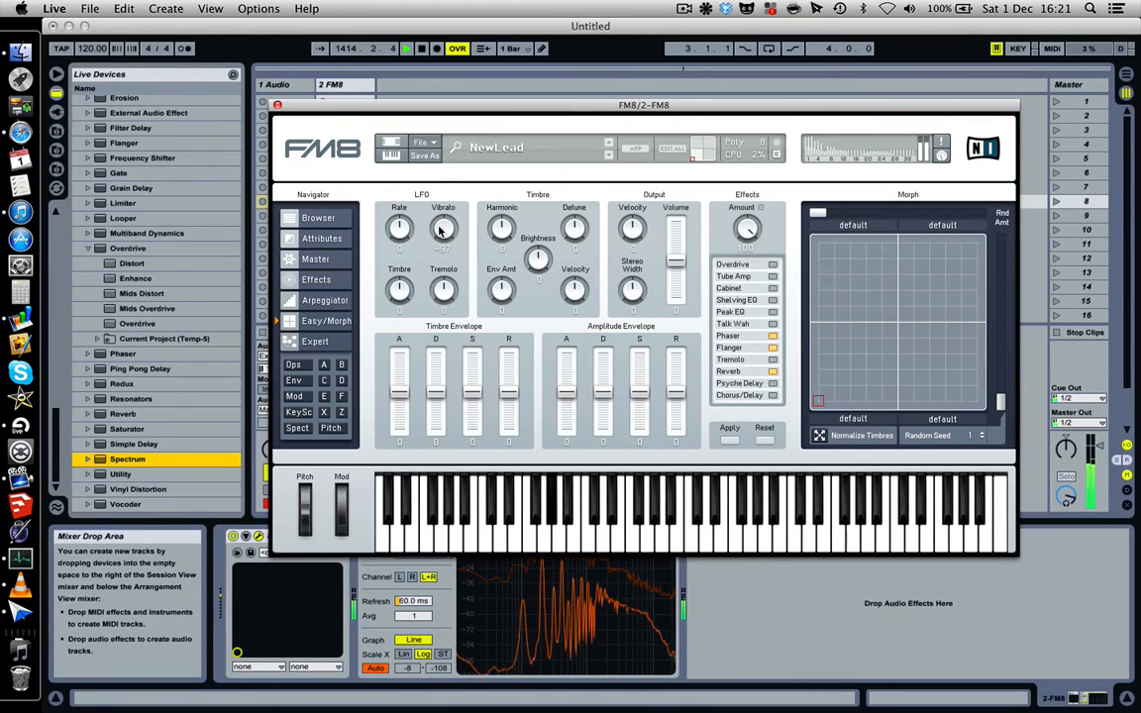
{"action": "left_click", "coordinate": [423, 142]}
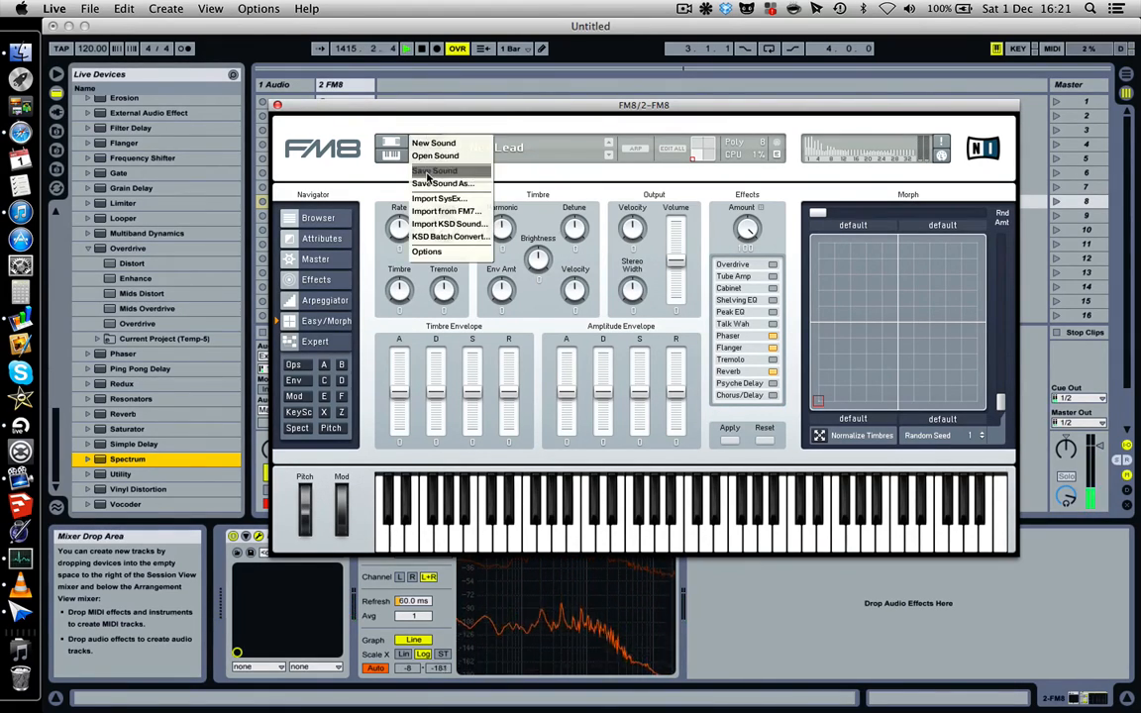
{"action": "left_click", "coordinate": [428, 173]}
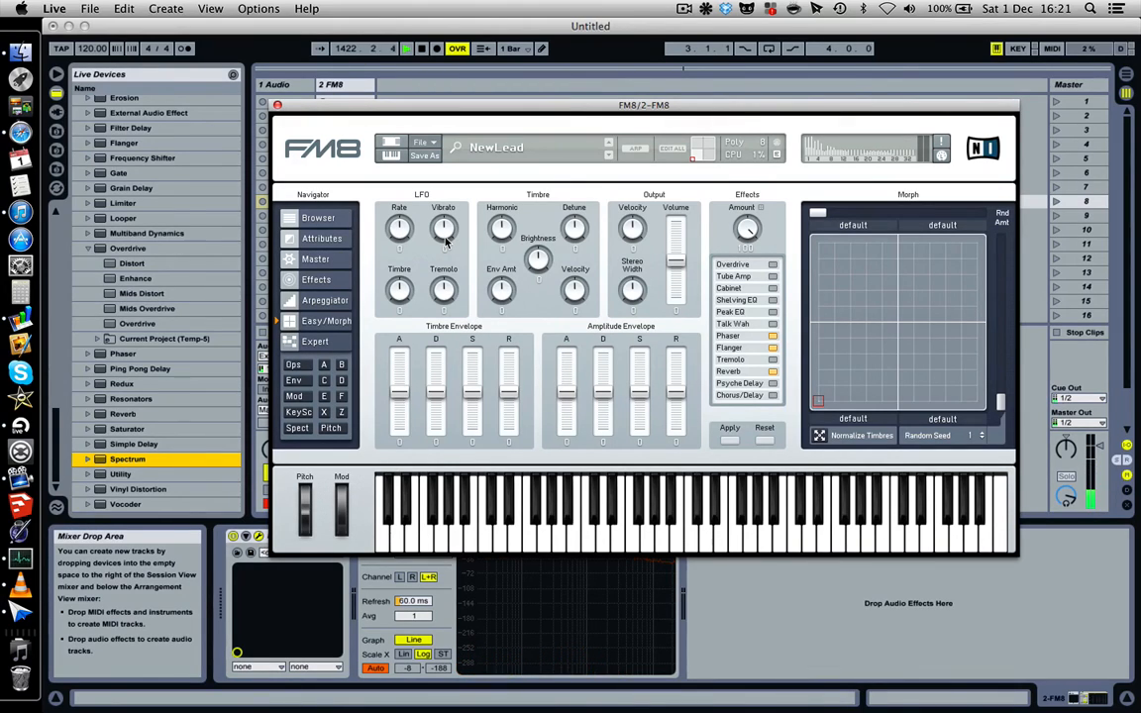
{"action": "left_click", "coordinate": [685, 8]}
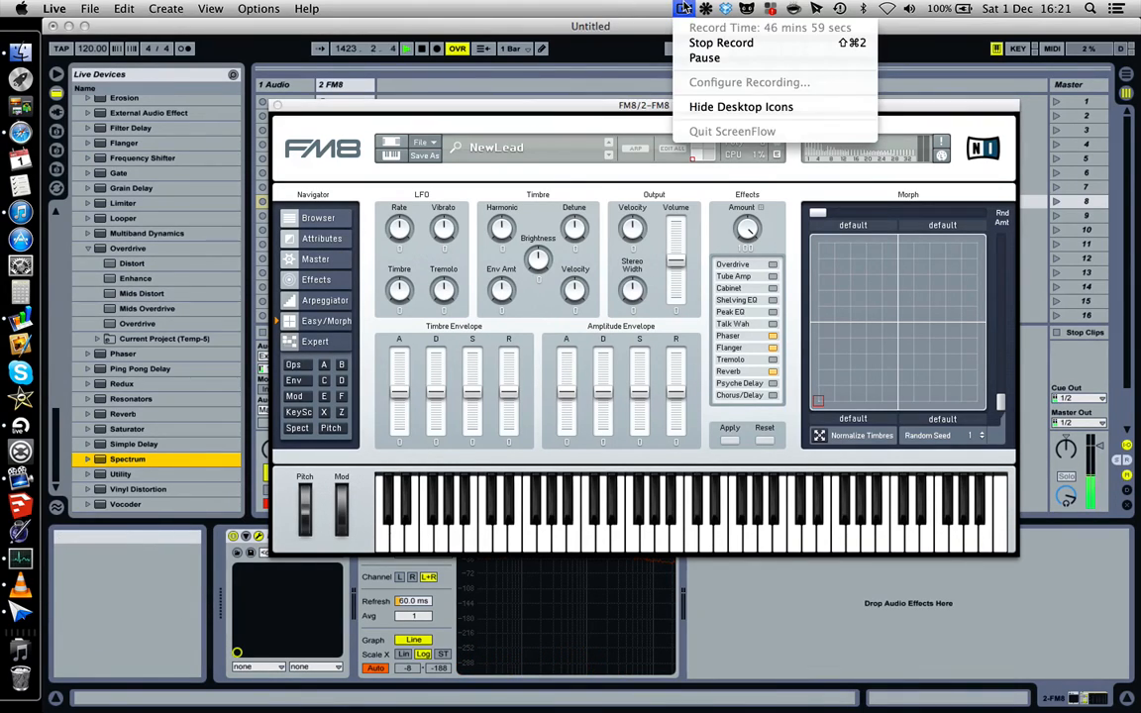
{"action": "left_click", "coordinate": [685, 8]}
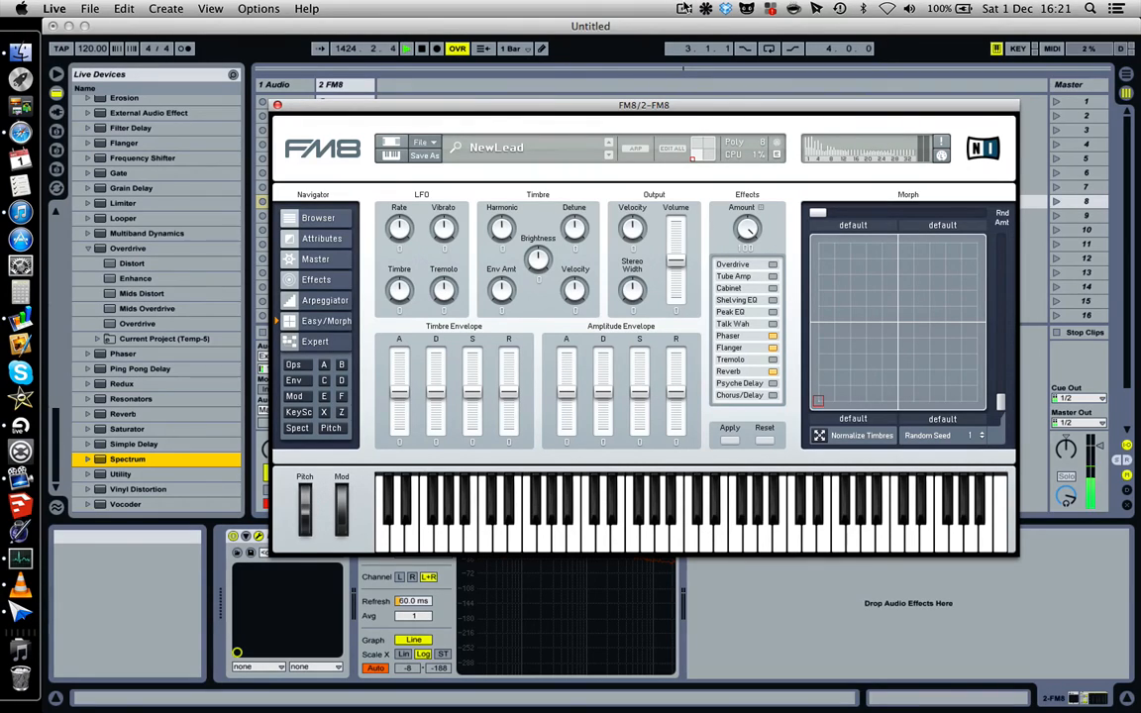